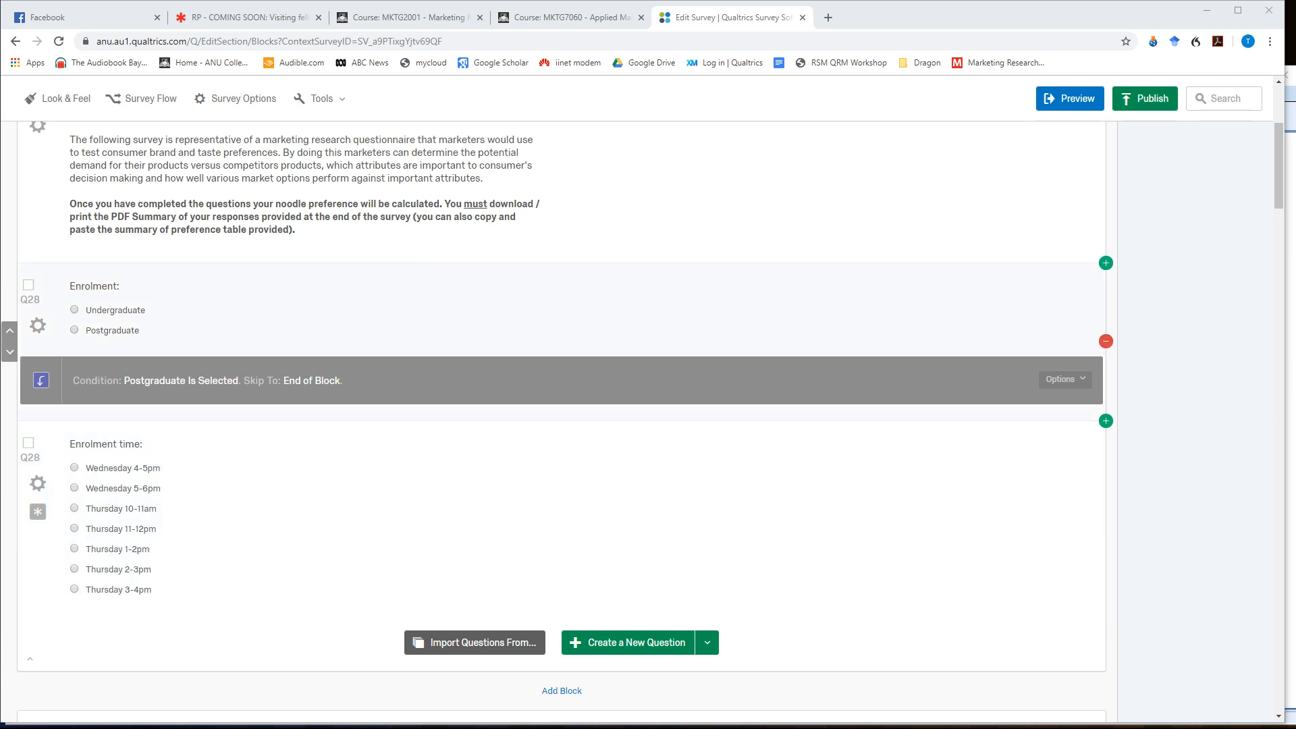
Step: Review the survey's enrolment, lunch attribute importance and noodle performance rating questions
scroll(562, 405, "down", 5)
scroll(561, 405, "up", 9)
scroll(561, 405, "down", 8)
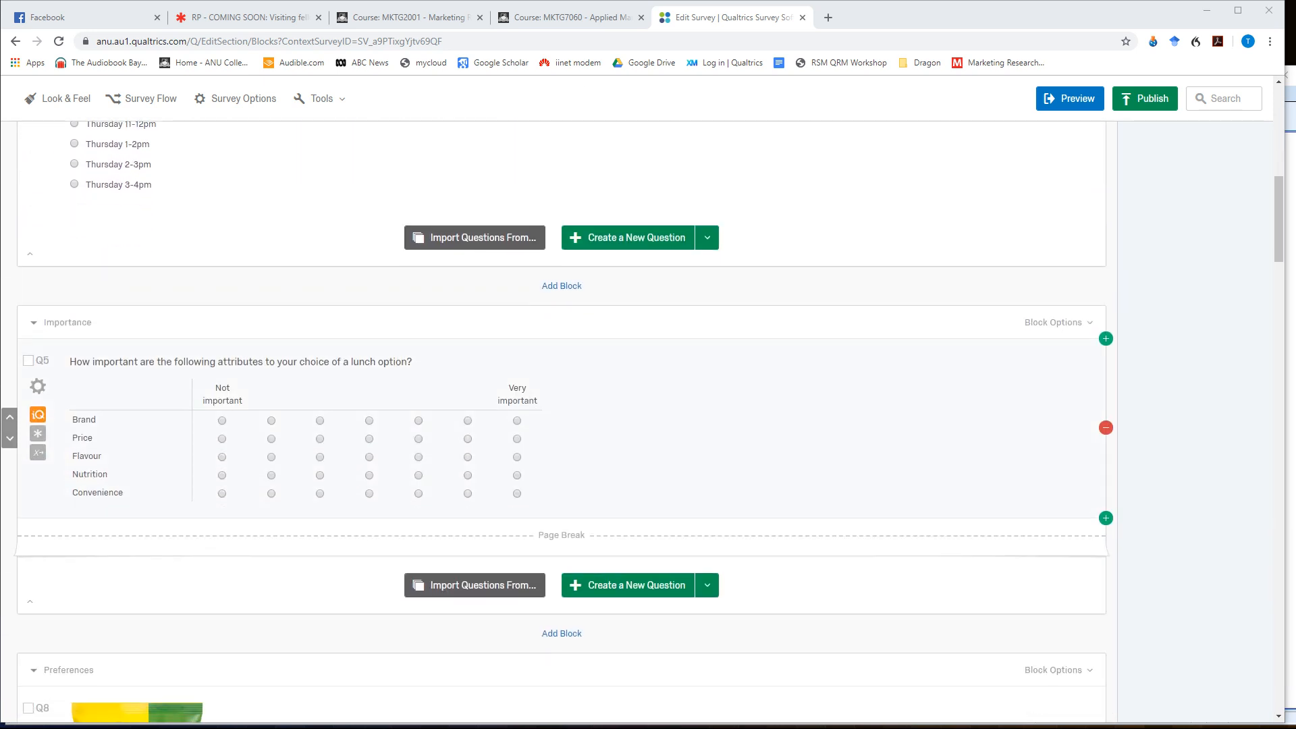
scroll(562, 405, "down", 9)
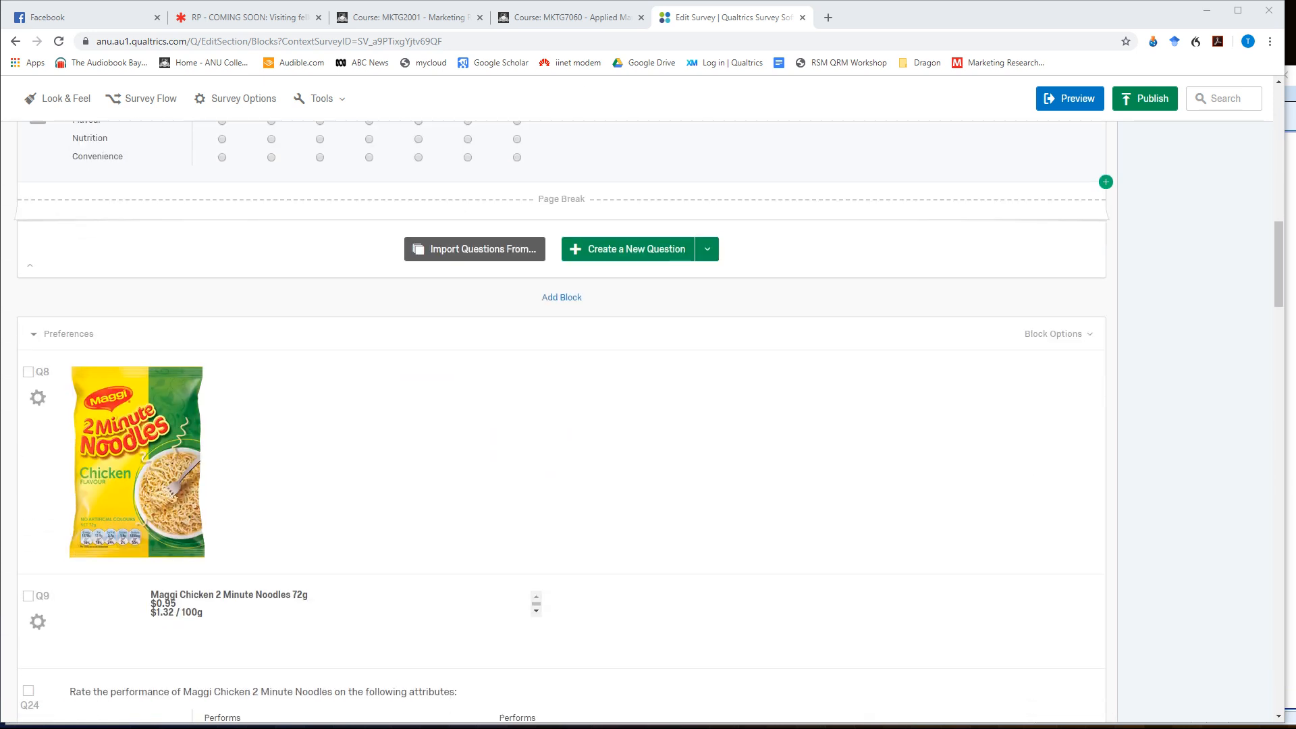
scroll(562, 405, "down", 3)
scroll(562, 405, "up", 5)
scroll(562, 405, "down", 5)
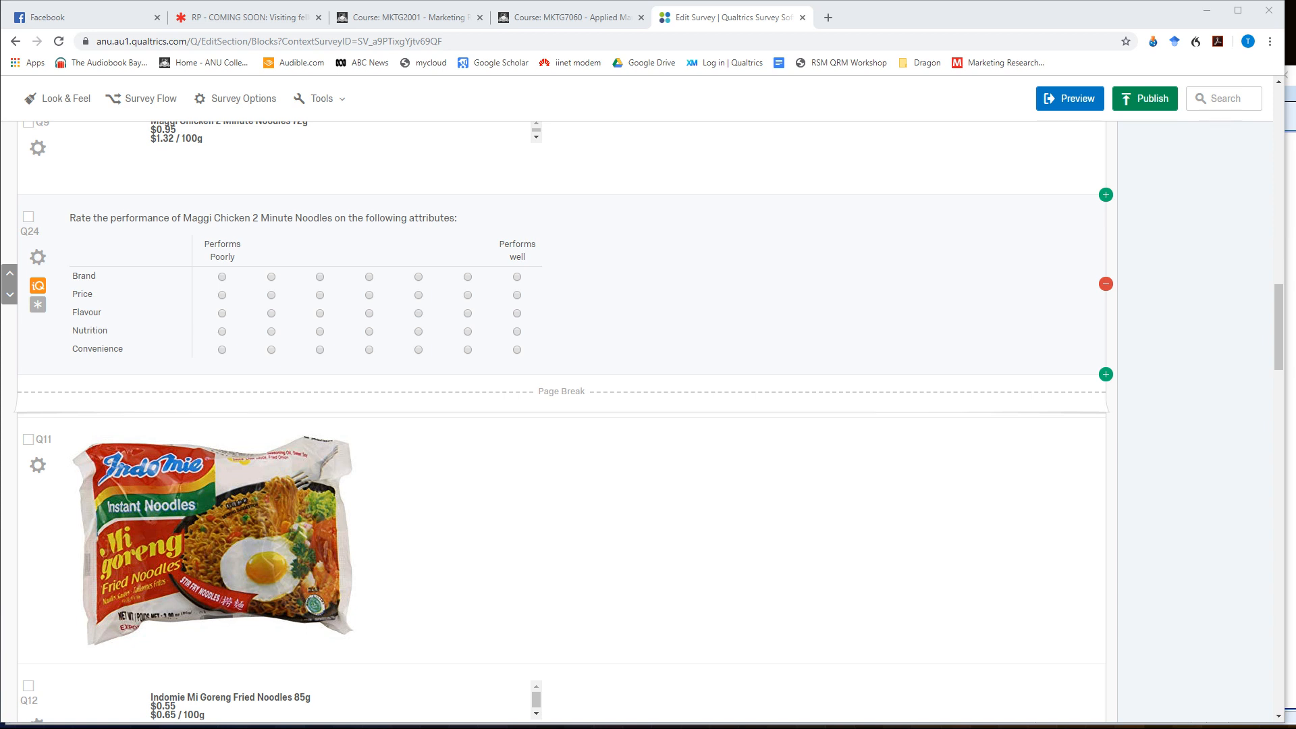
scroll(562, 405, "down", 9)
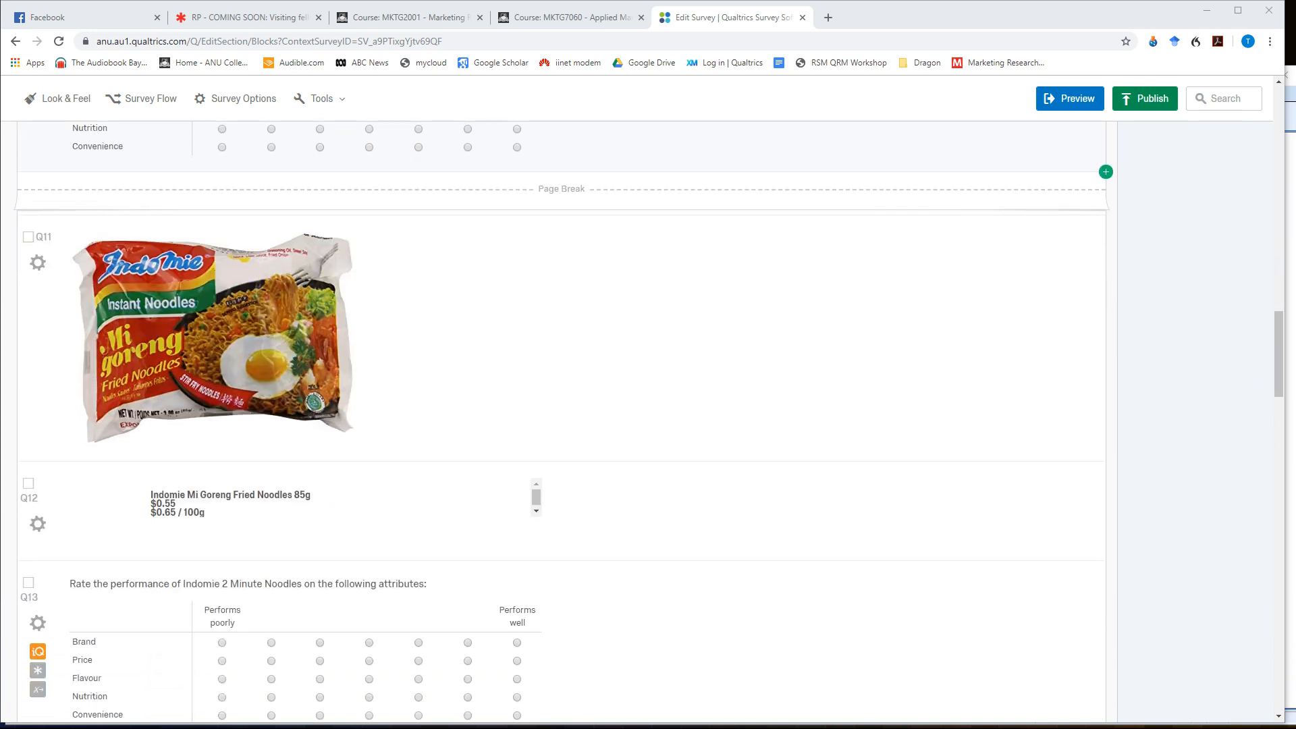
scroll(562, 406, "up", 20)
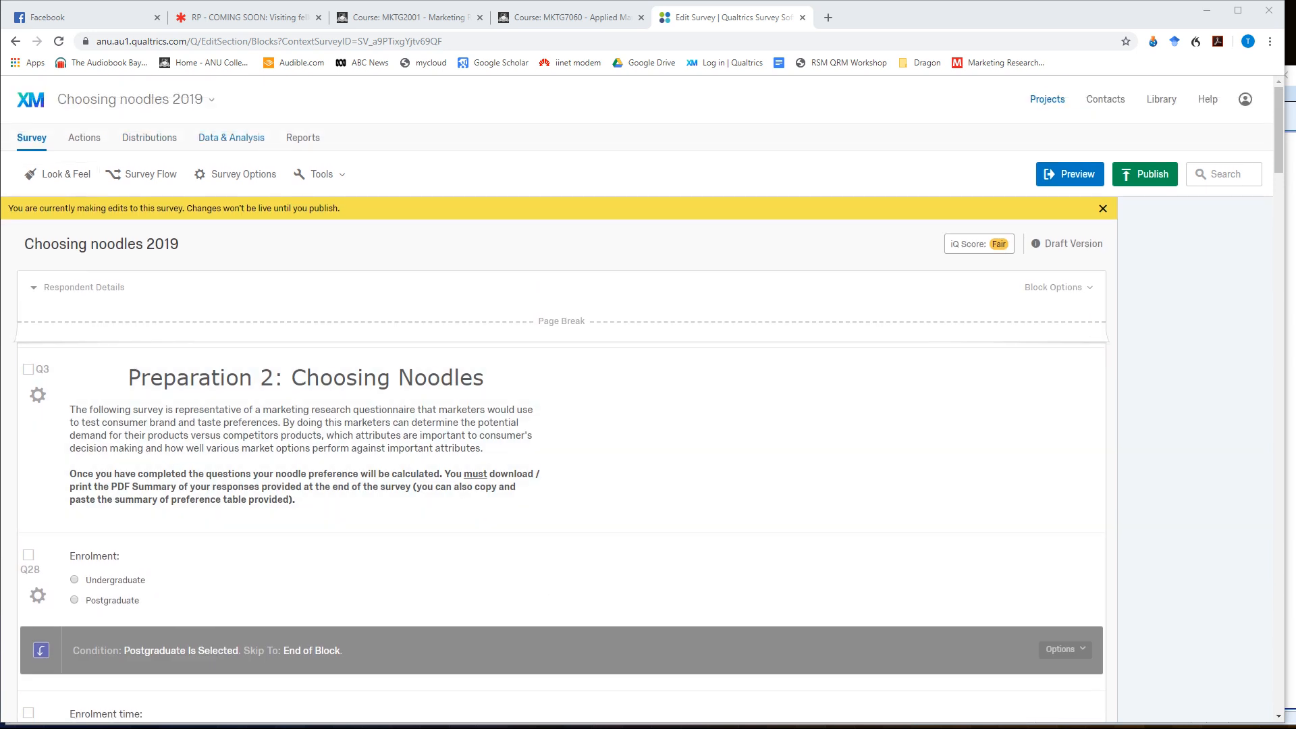
Step: Export the Choosing noodles 2019 survey responses as an SPSS data file with all fields
left_click(231, 138)
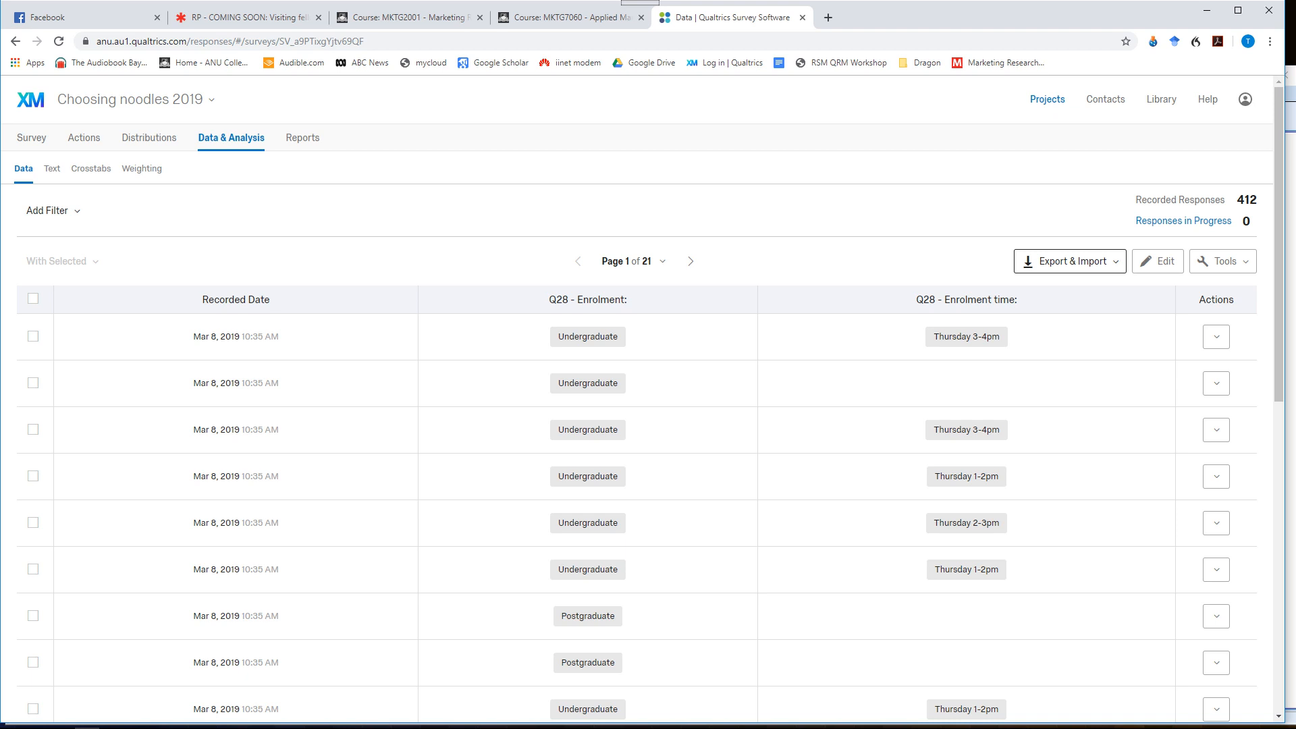
left_click(1070, 262)
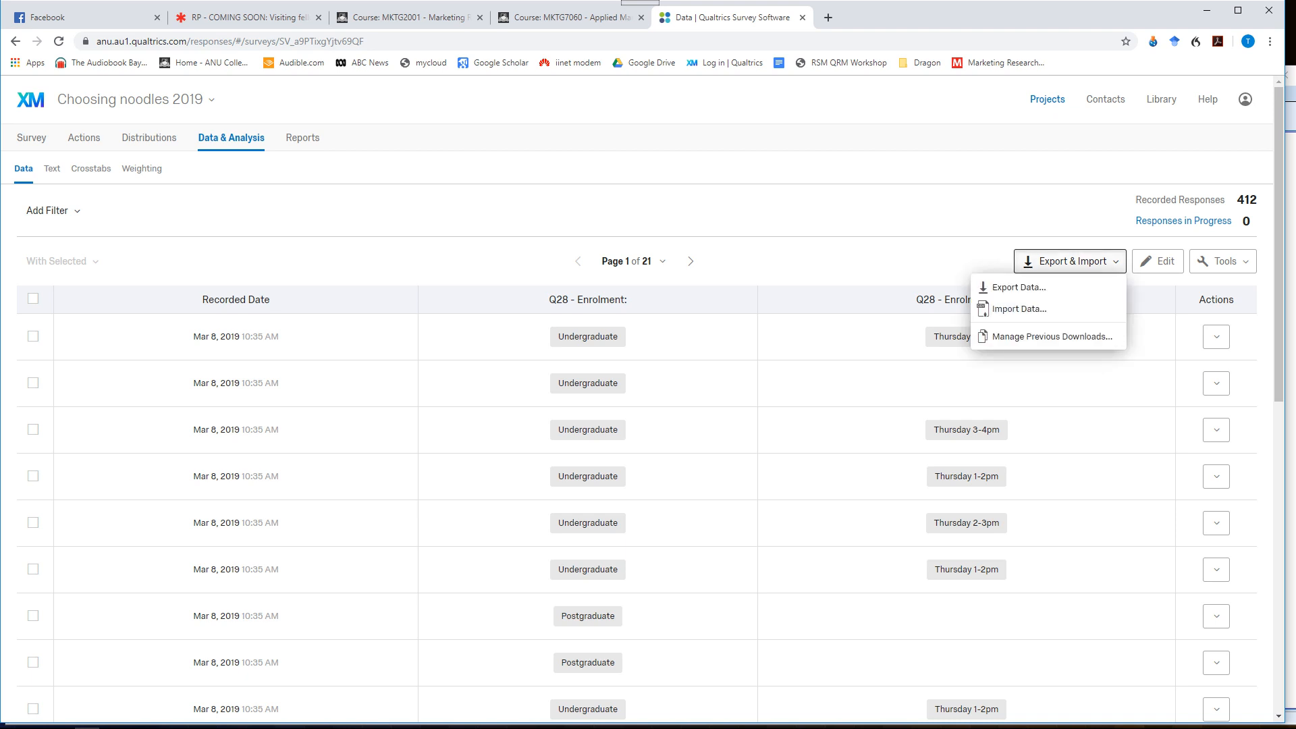
left_click(1019, 287)
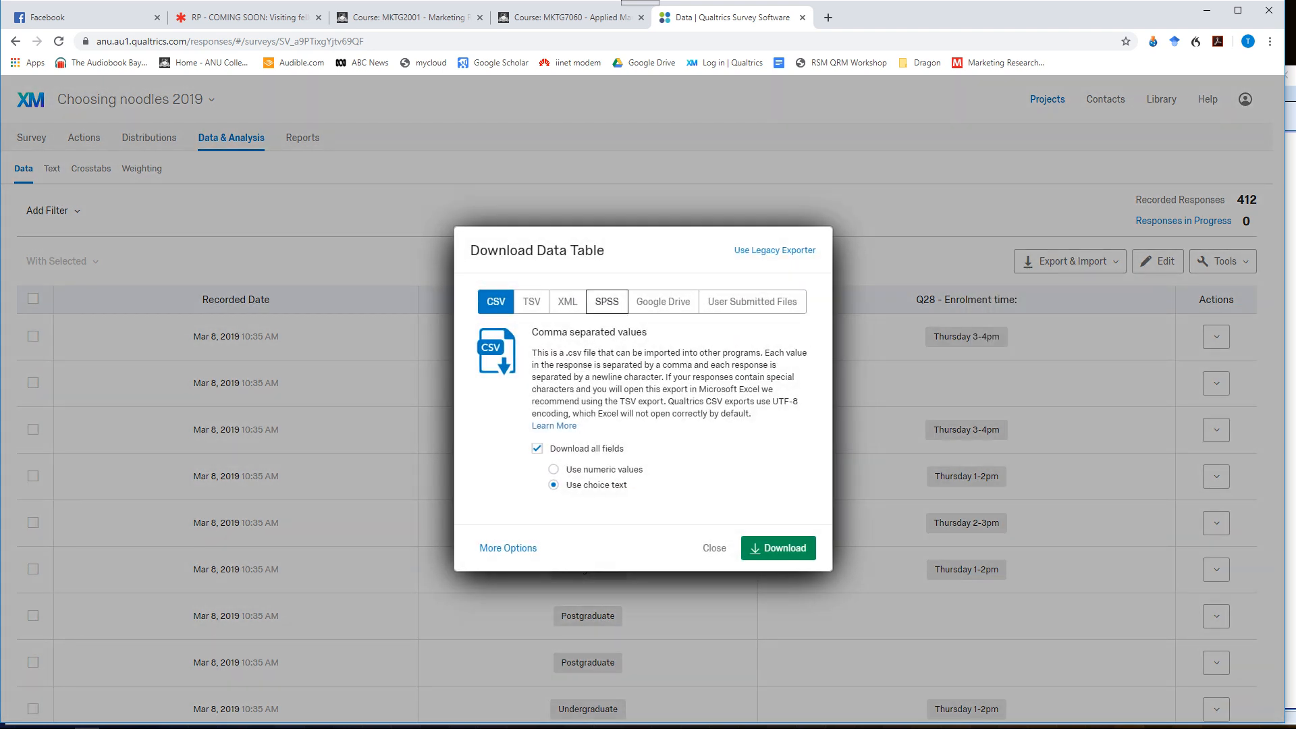
left_click(607, 302)
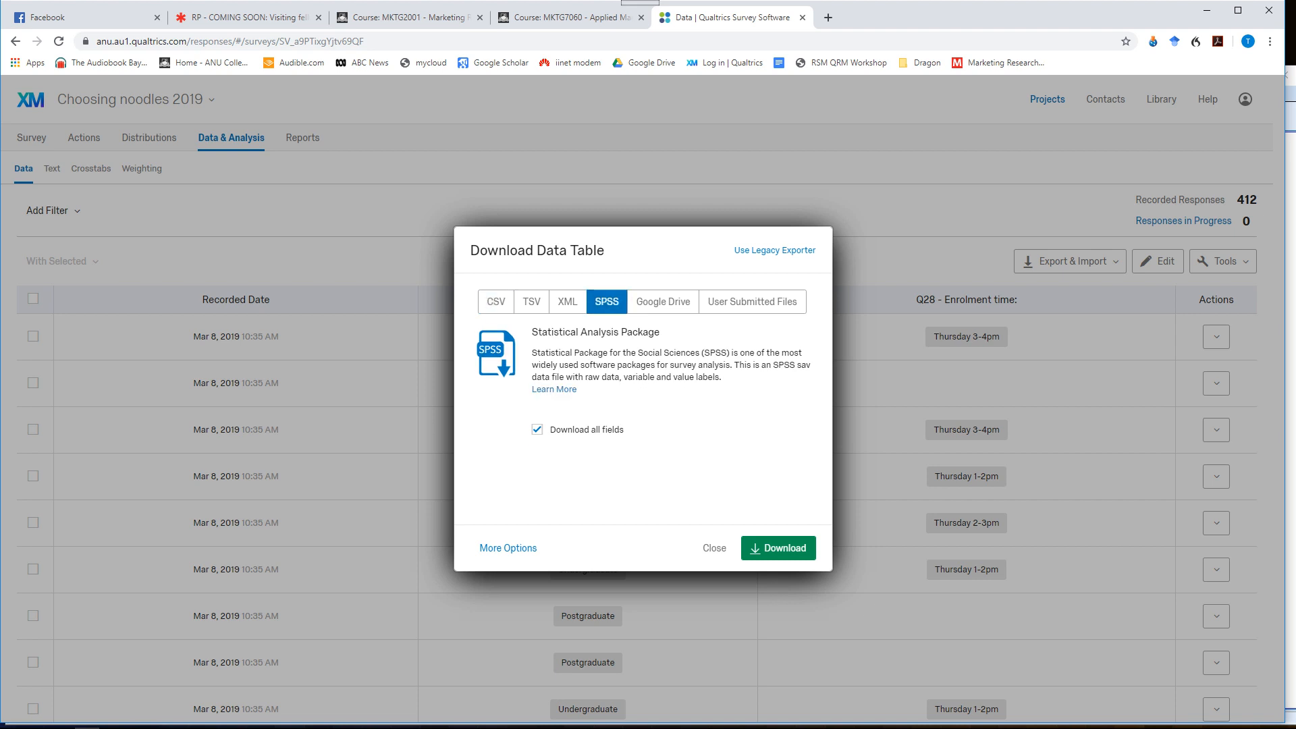
left_click(779, 548)
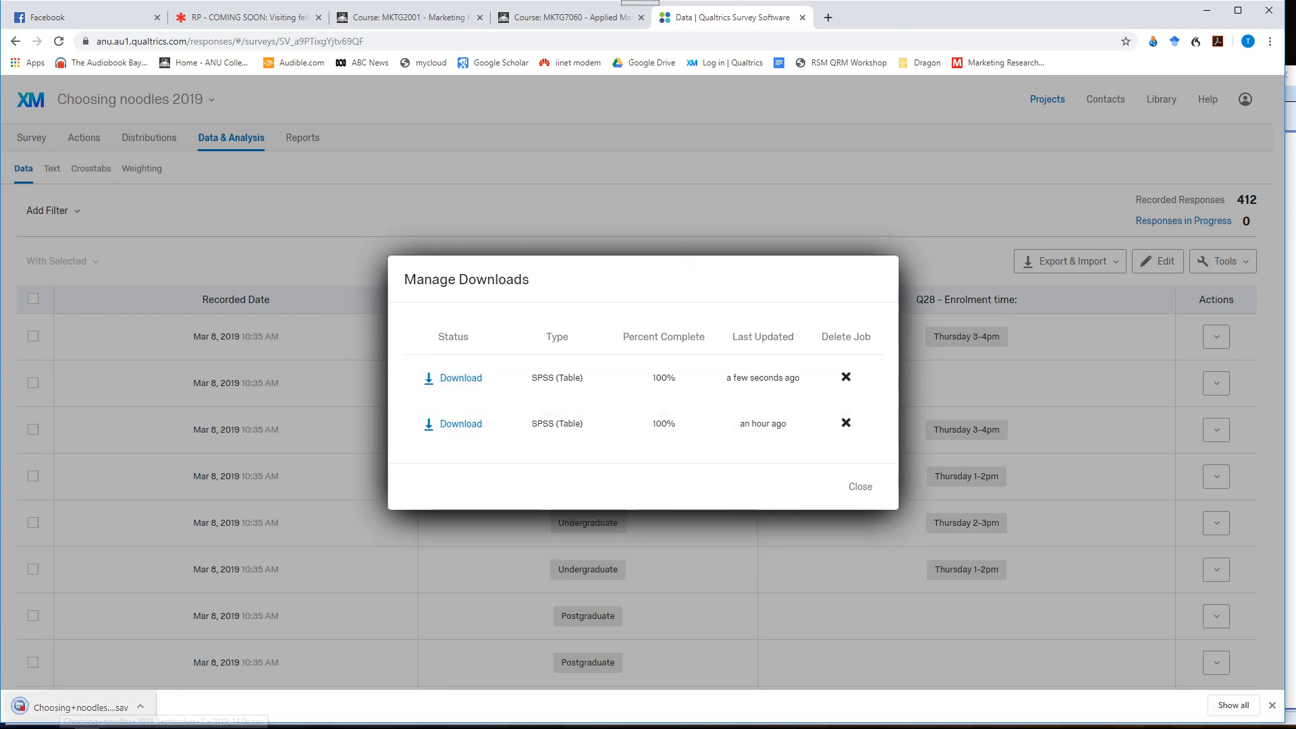
Step: Open the downloaded Choosing noodles .sav file in SPSS Statistics and maximise its data window
left_click(68, 707)
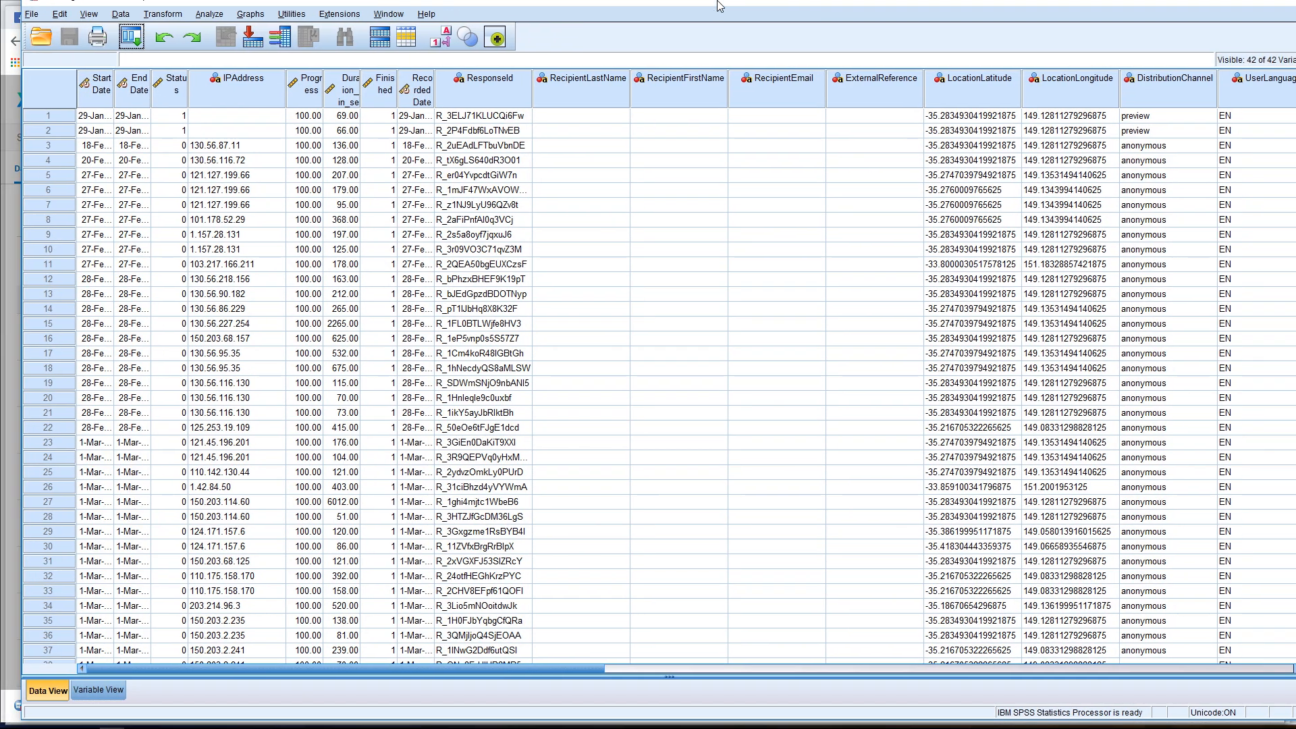
left_click_drag(718, 1, 690, 0)
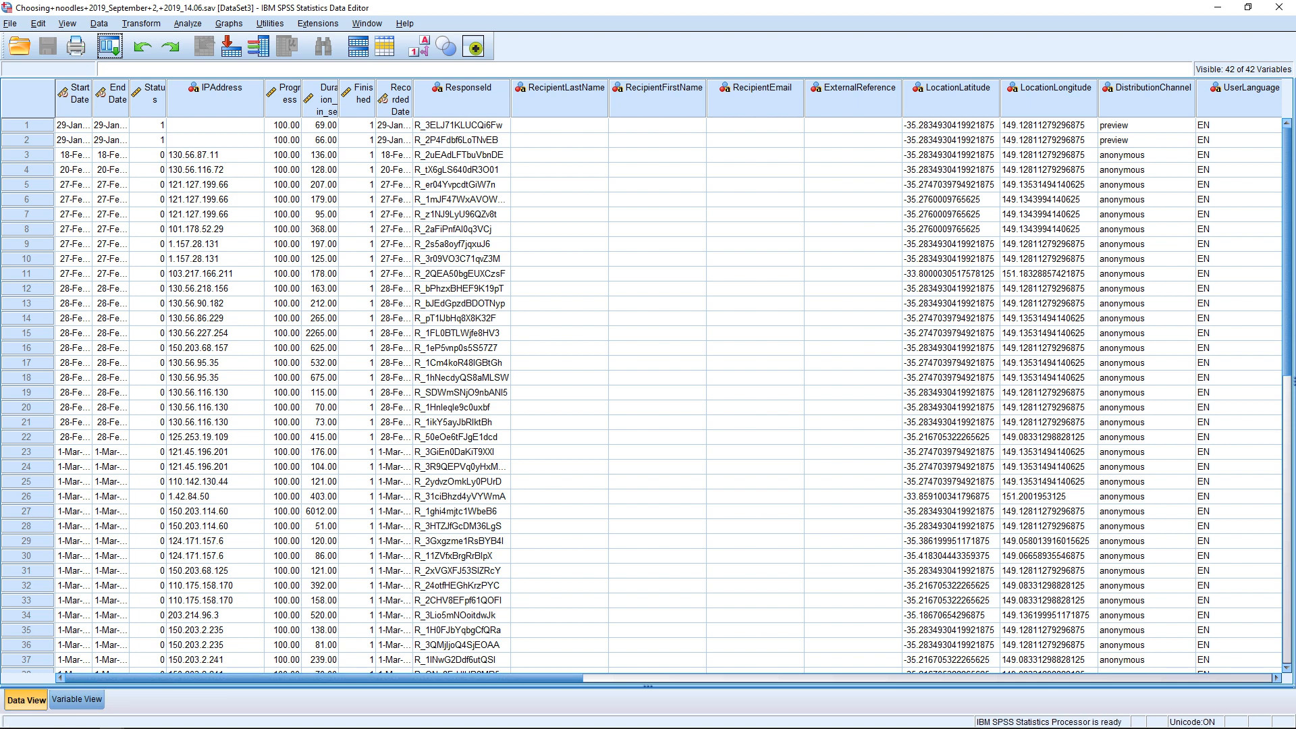
left_click_drag(203, 679, 635, 679)
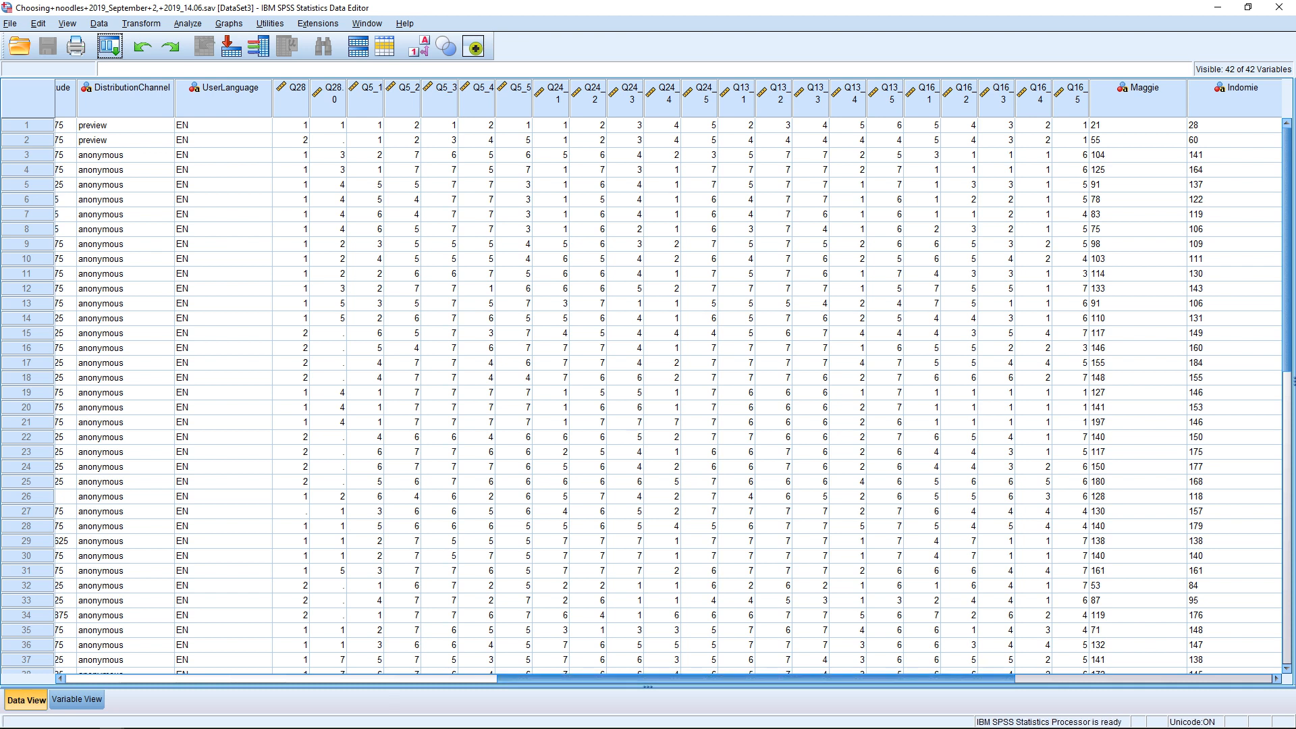
Step: In the variable definitions, widen the Name, Missing, Values and Label columns so their contents can be read in full
left_click(76, 699)
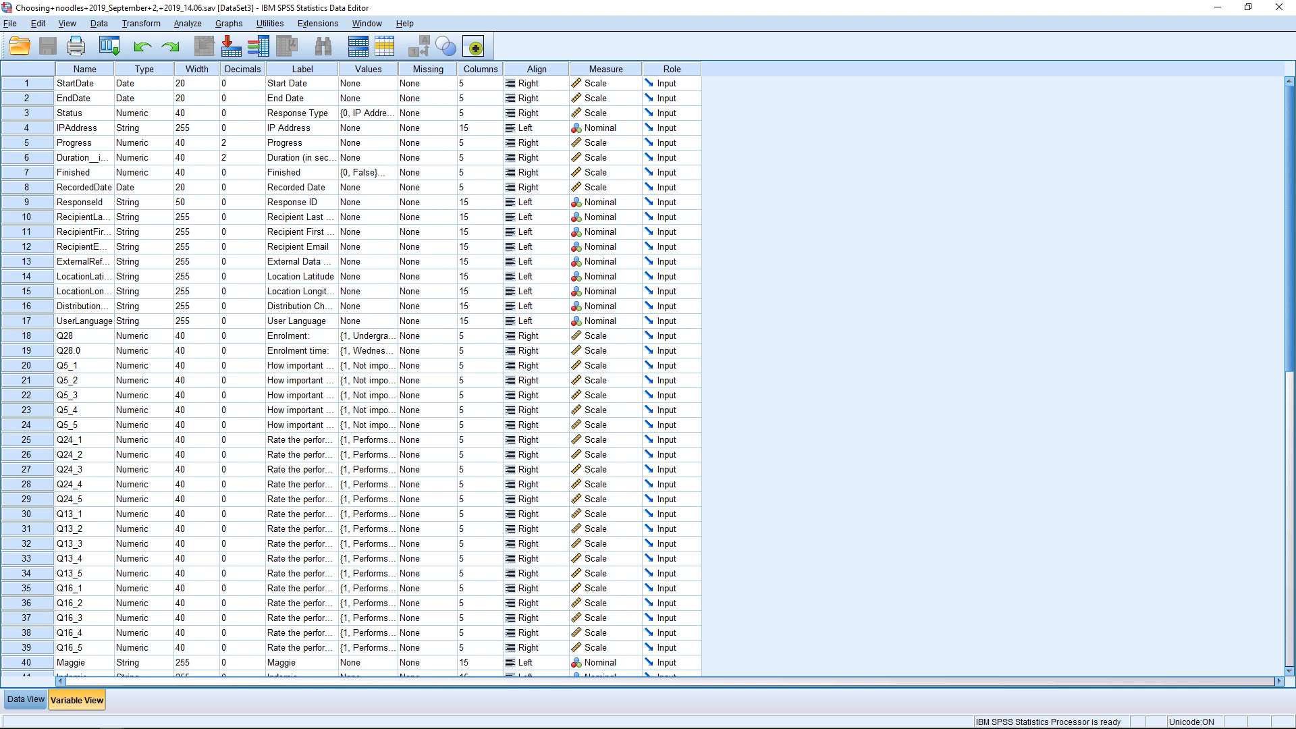
left_click_drag(114, 69, 162, 69)
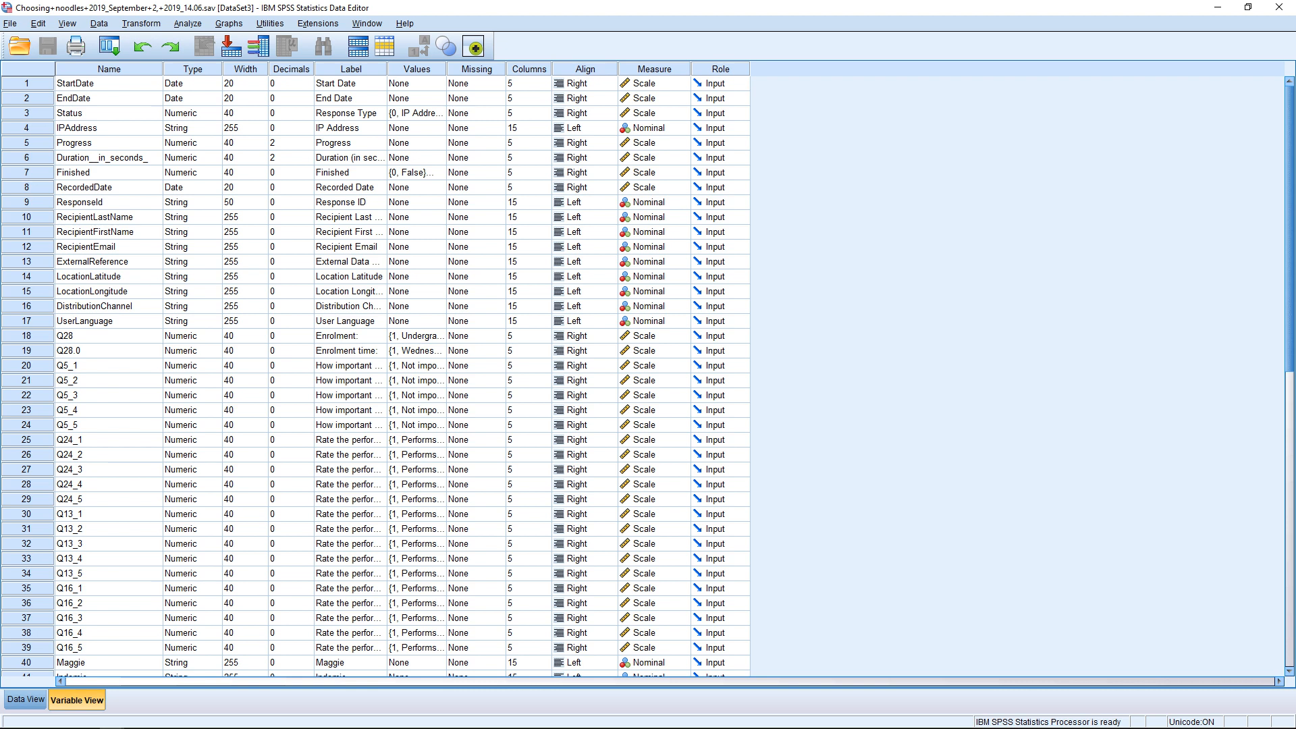
mouse_move(506, 69)
left_mouse_down()
mouse_move(586, 69)
mouse_move(528, 69)
left_mouse_up()
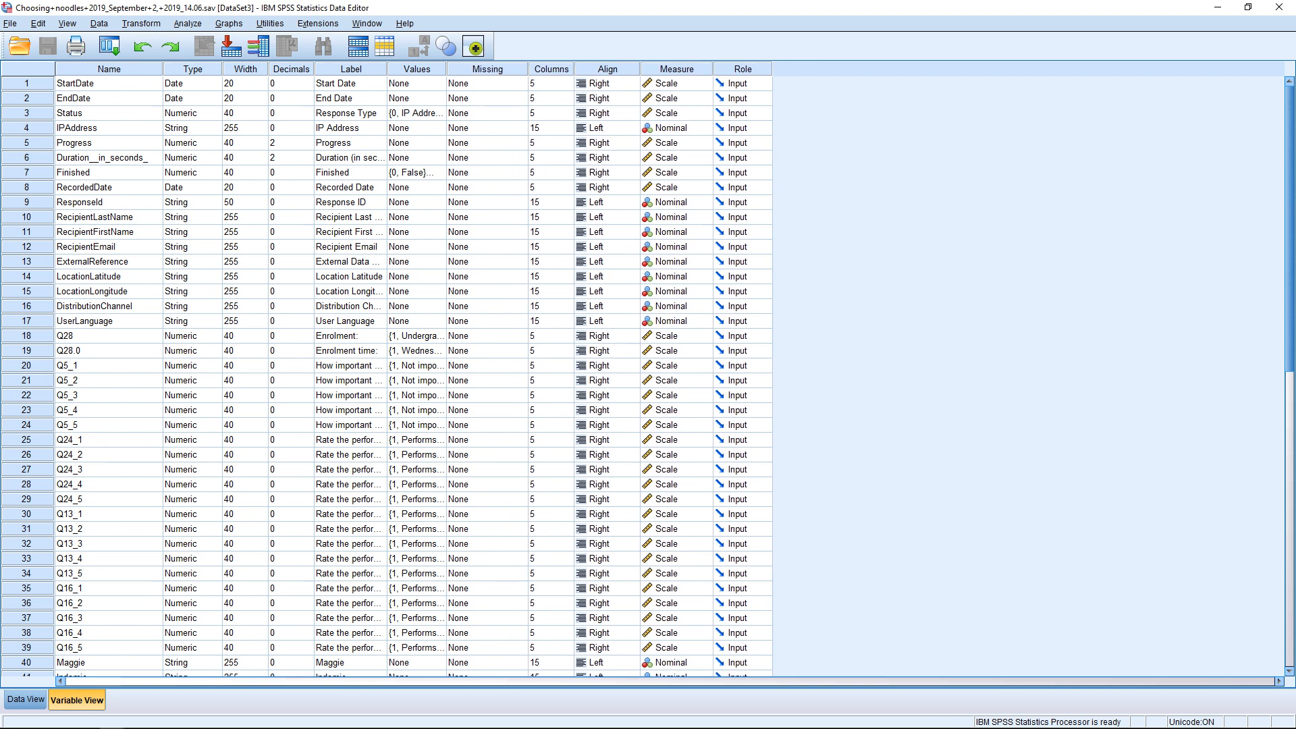
left_click_drag(446, 69, 508, 69)
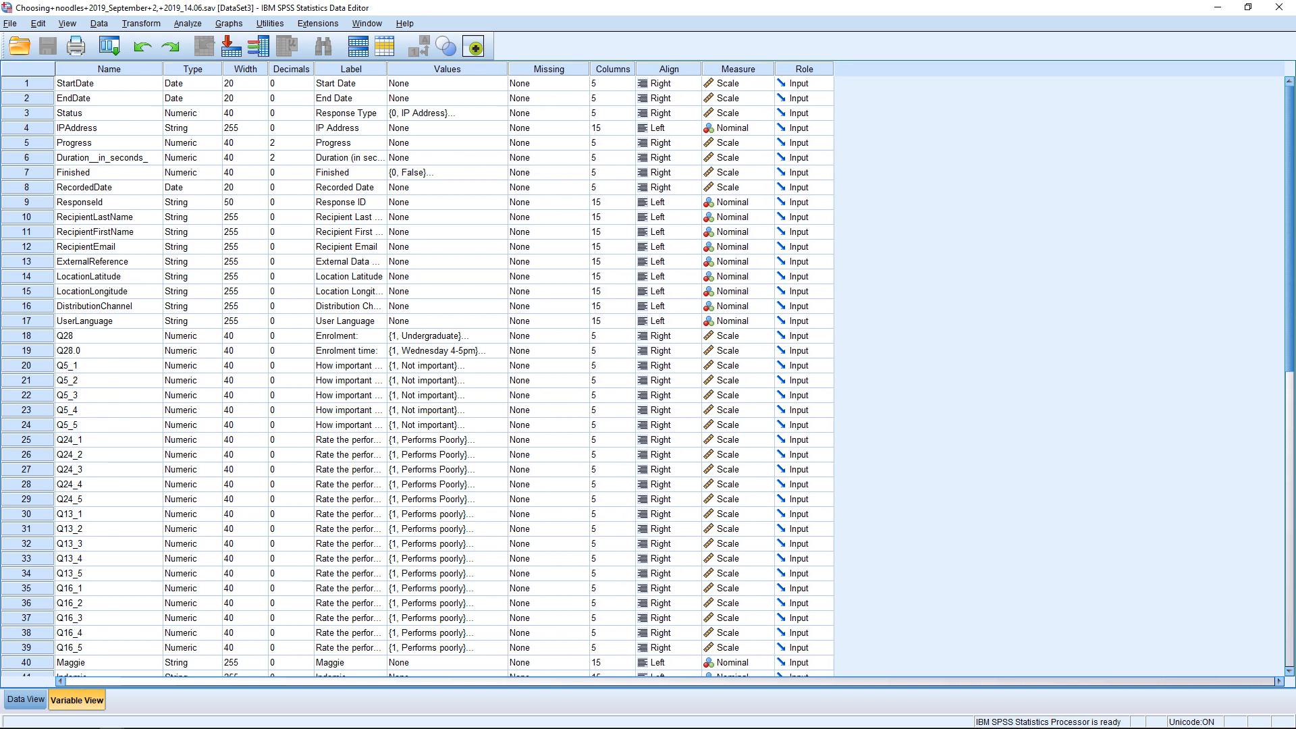
left_click_drag(387, 68, 724, 69)
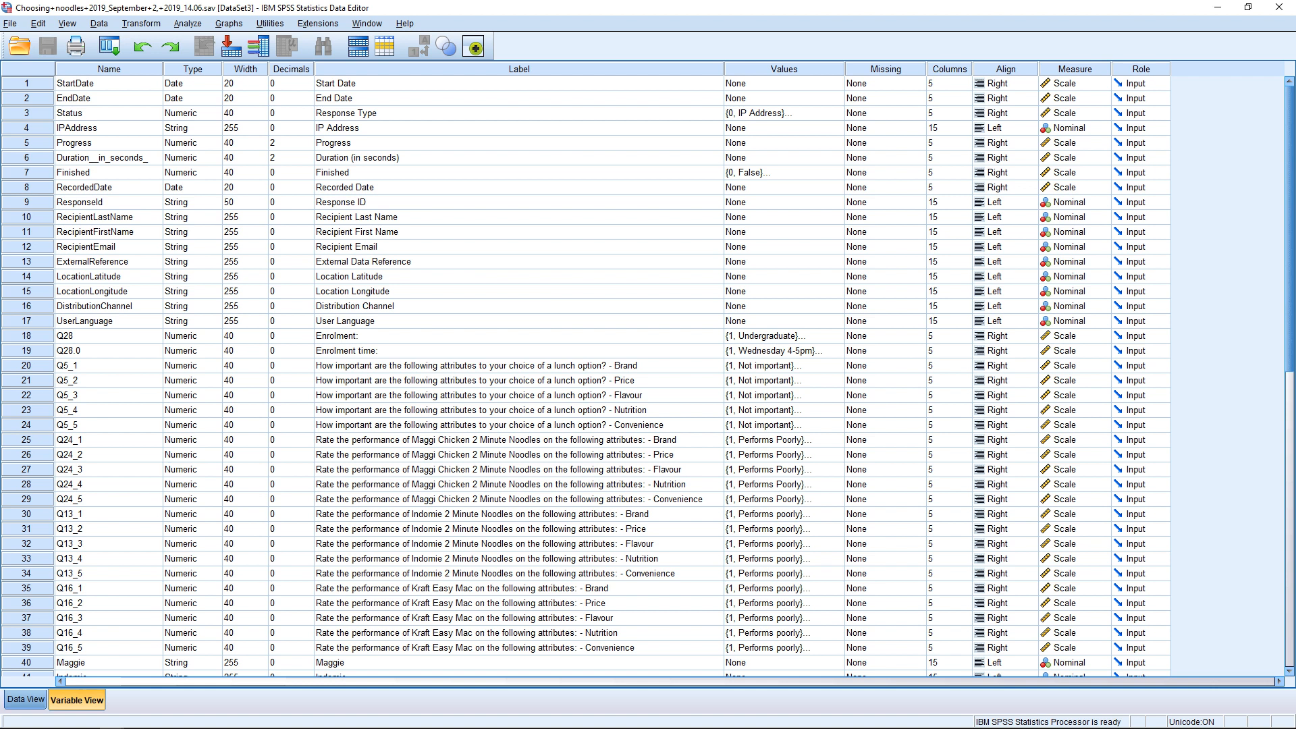
Step: Return to the response data at its first variables, starting with StartDate
left_click(26, 699)
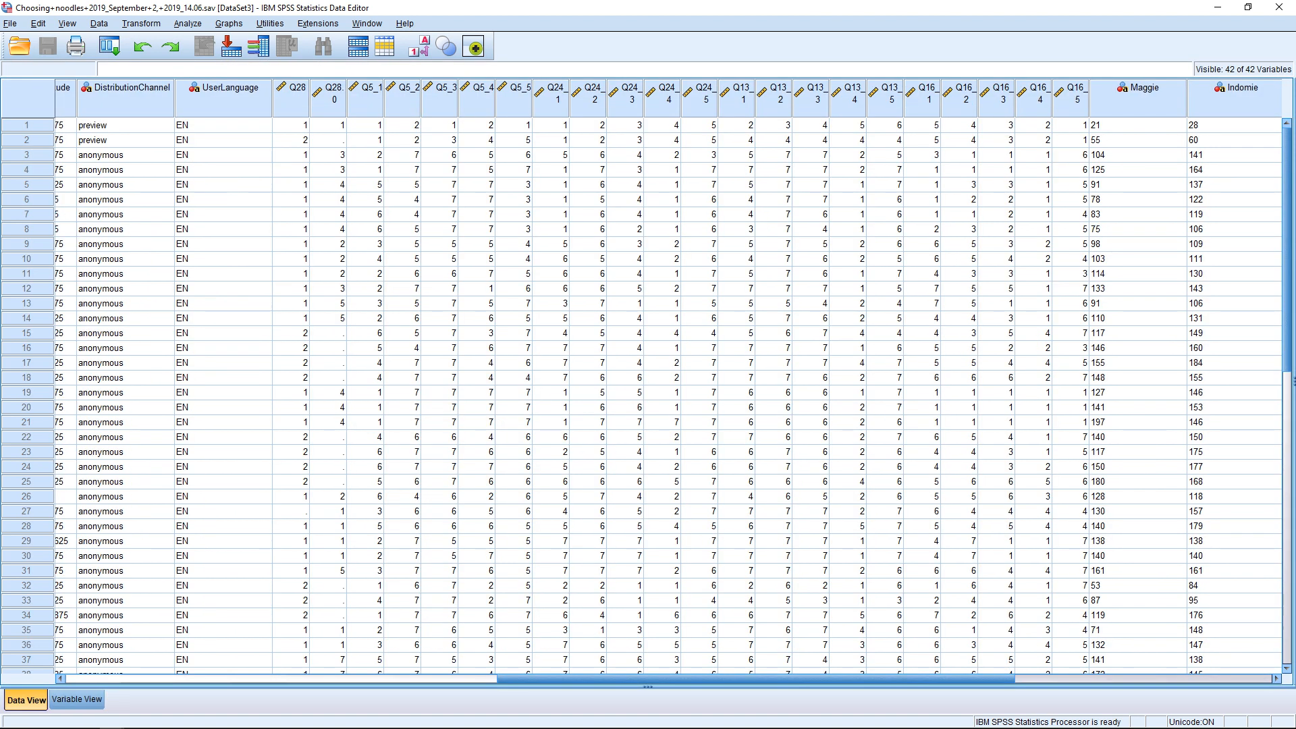
left_click_drag(756, 679, 324, 679)
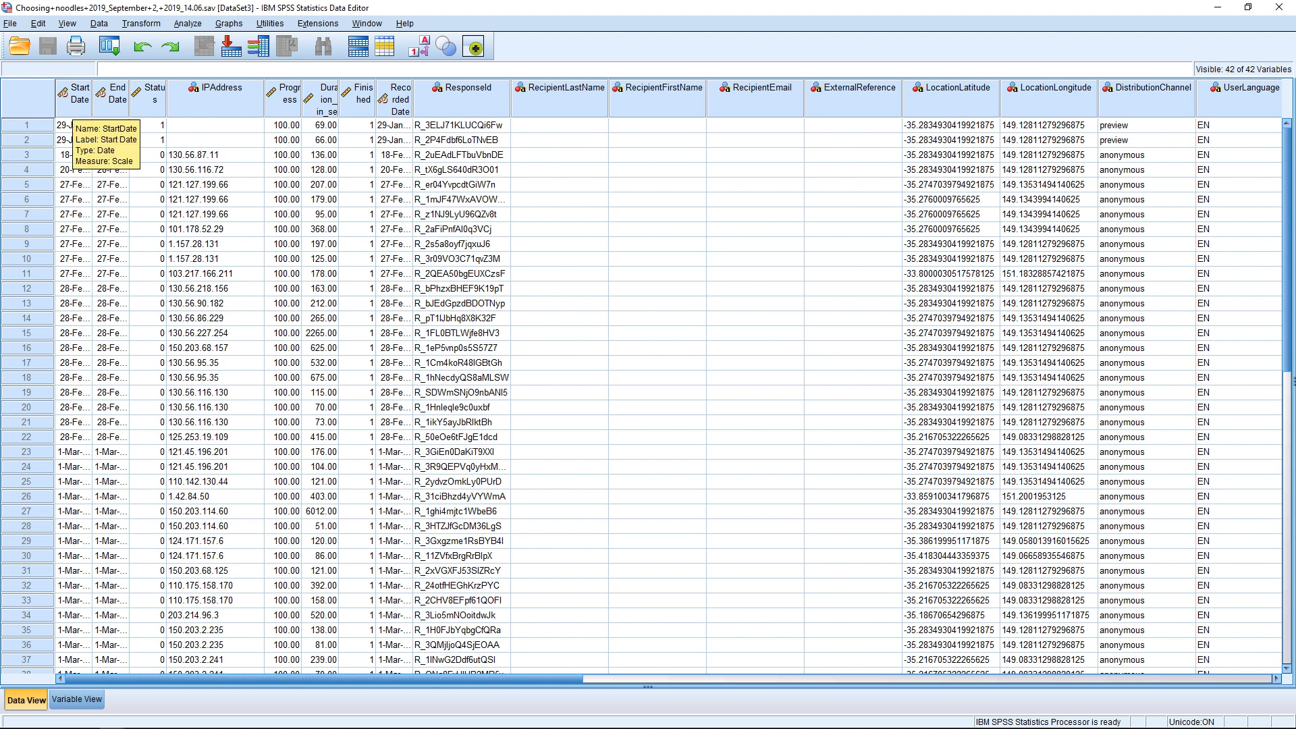
left_click(74, 94)
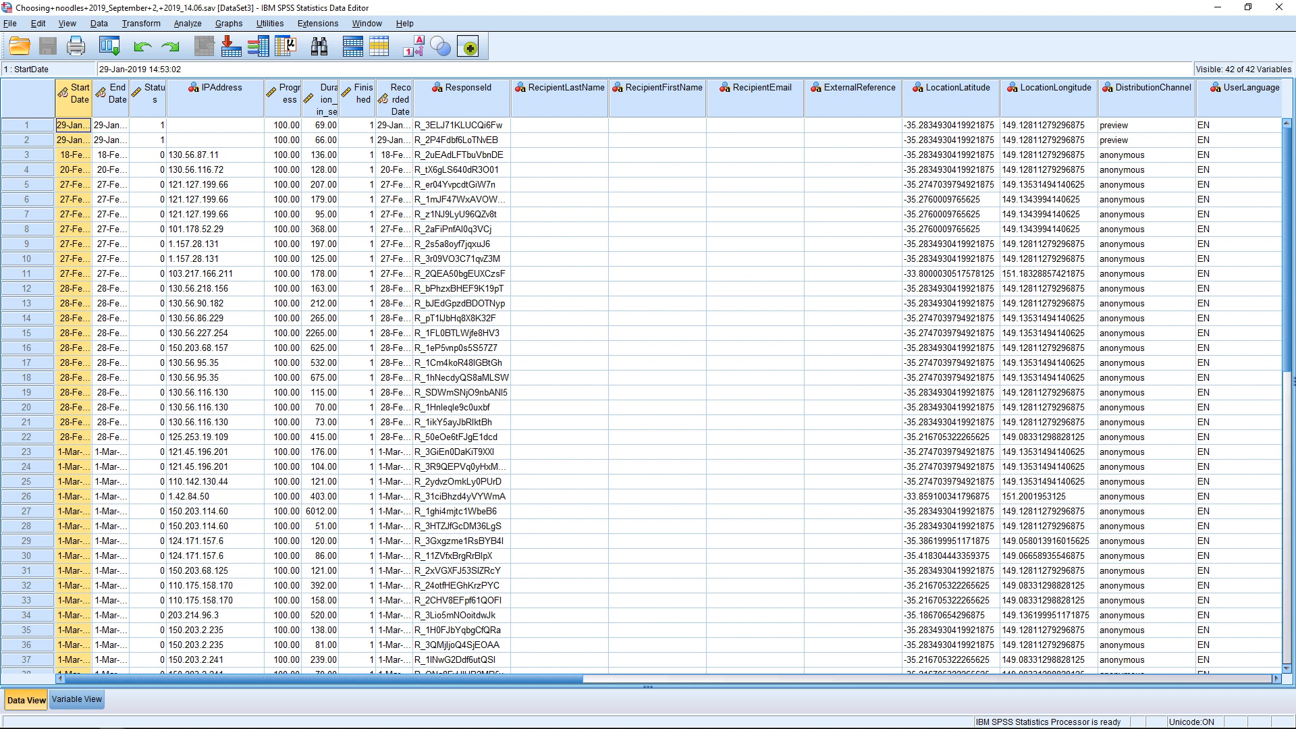
key("shift+Right")
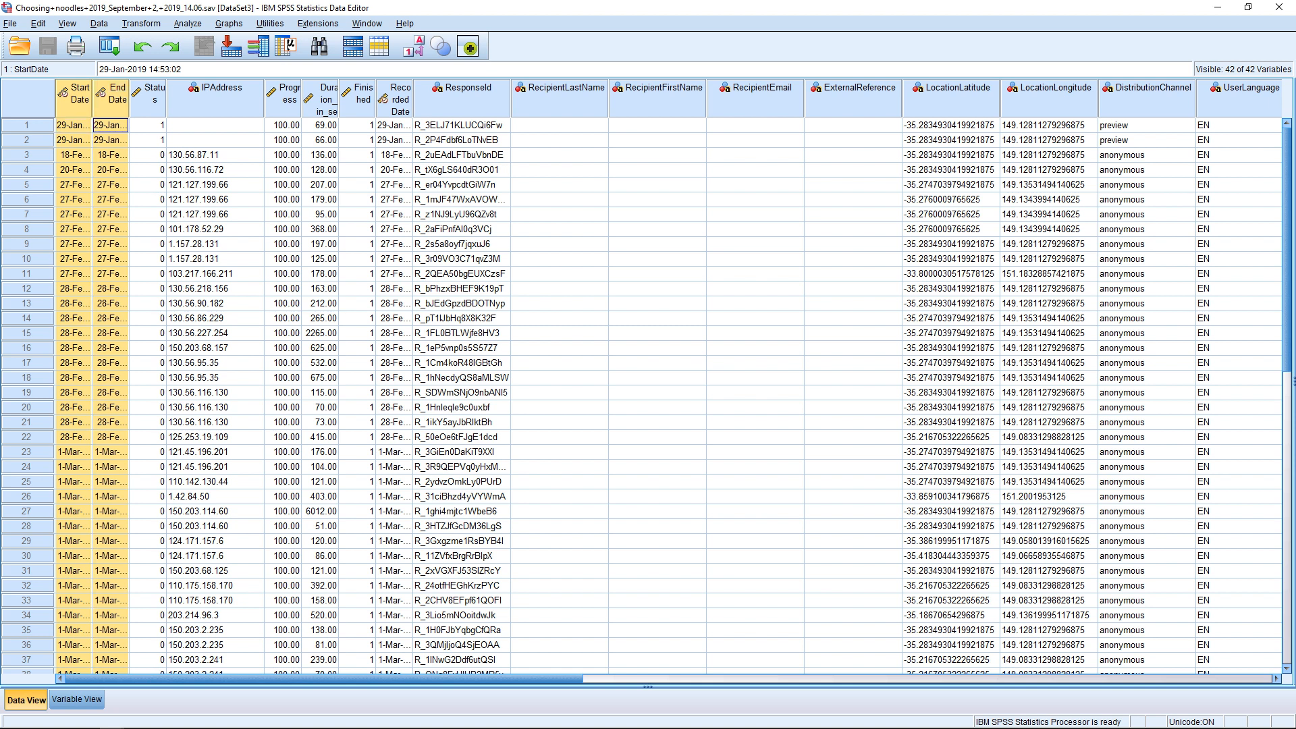
key("shift+Right")
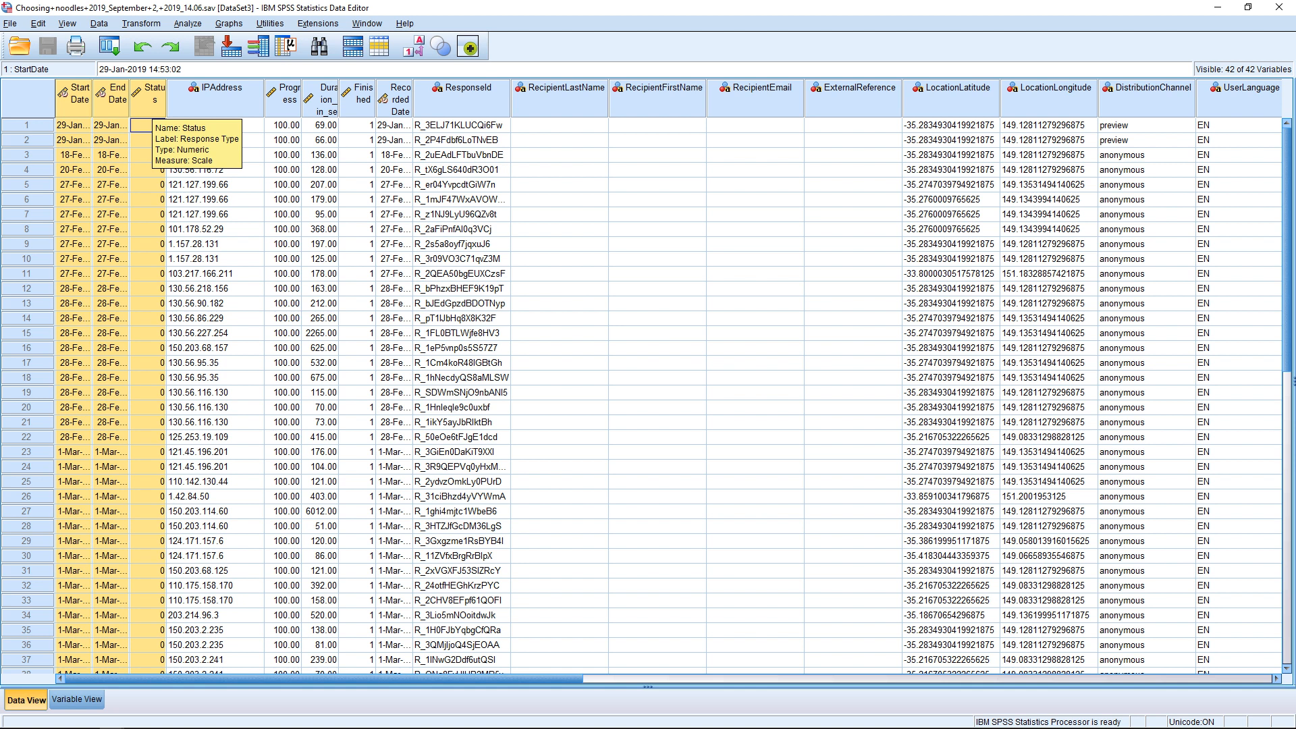
key("Delete")
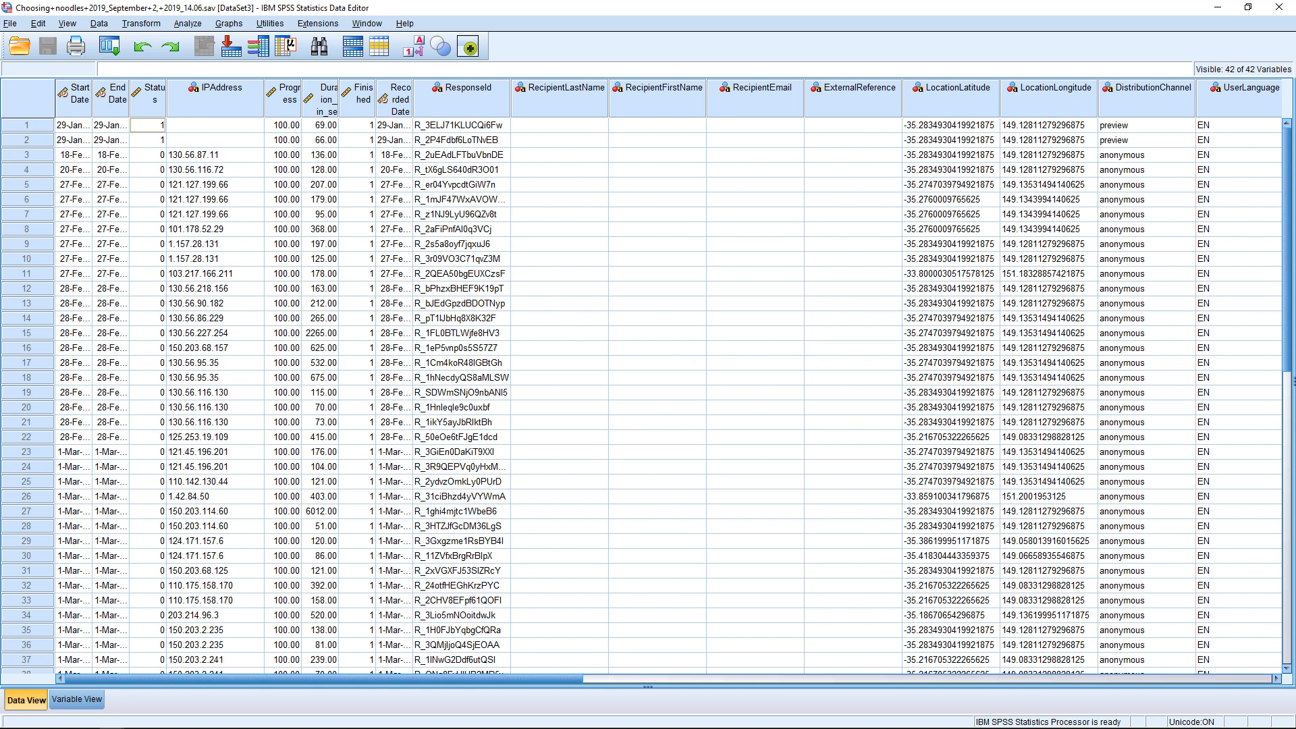
Step: Delete the first two cases, which are the preview responses
key("shift+space")
key("shift+Down")
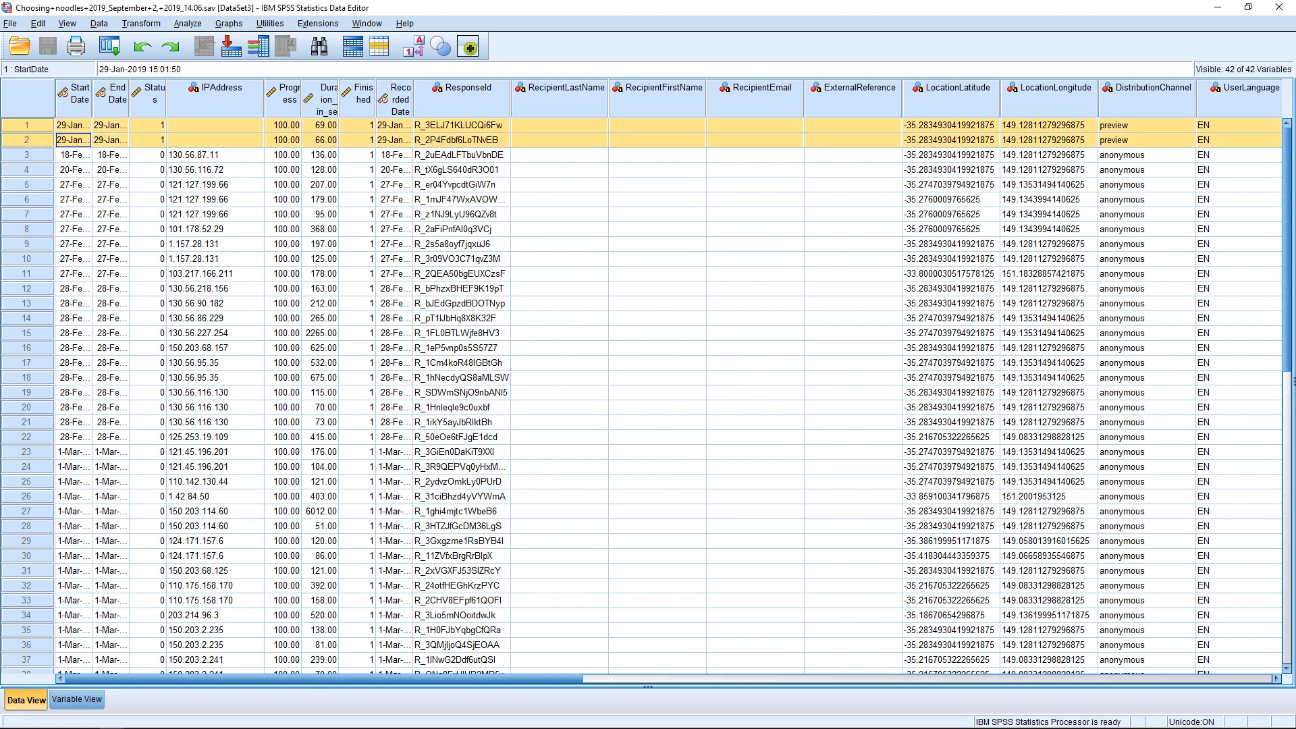
right_click(33, 132)
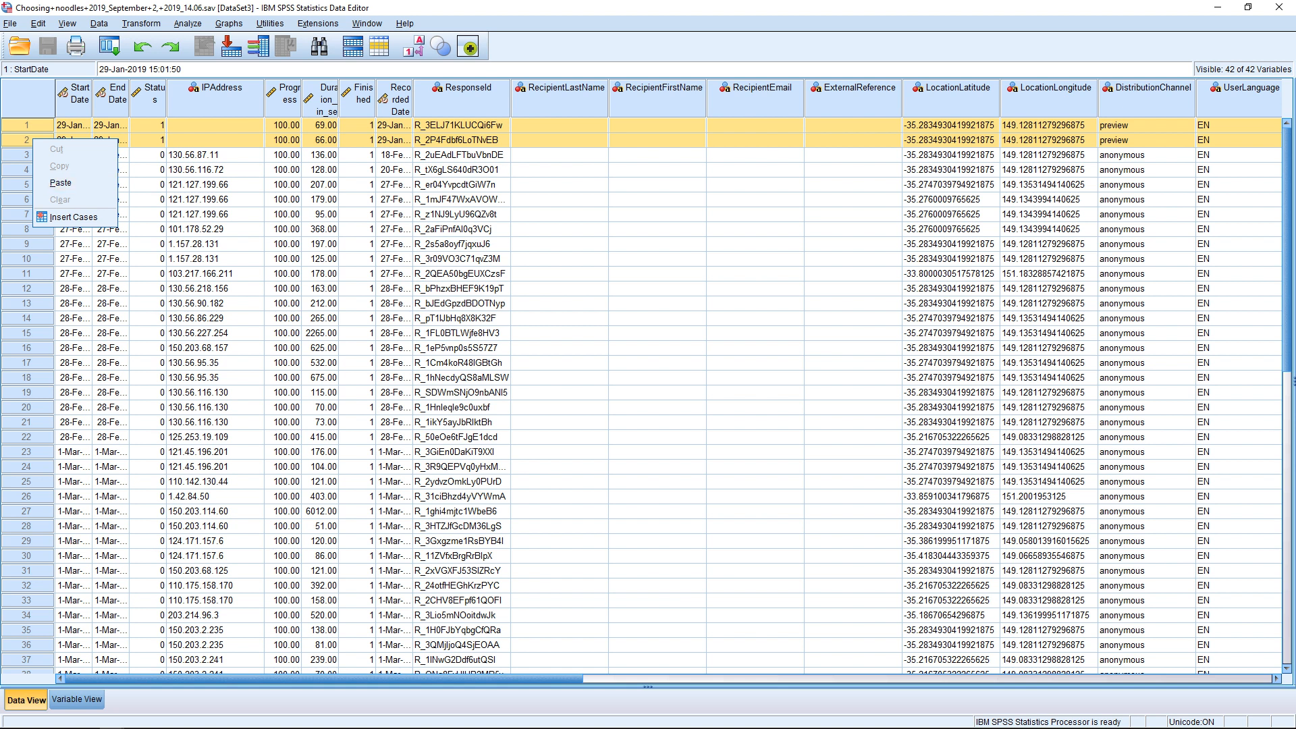
key("Escape")
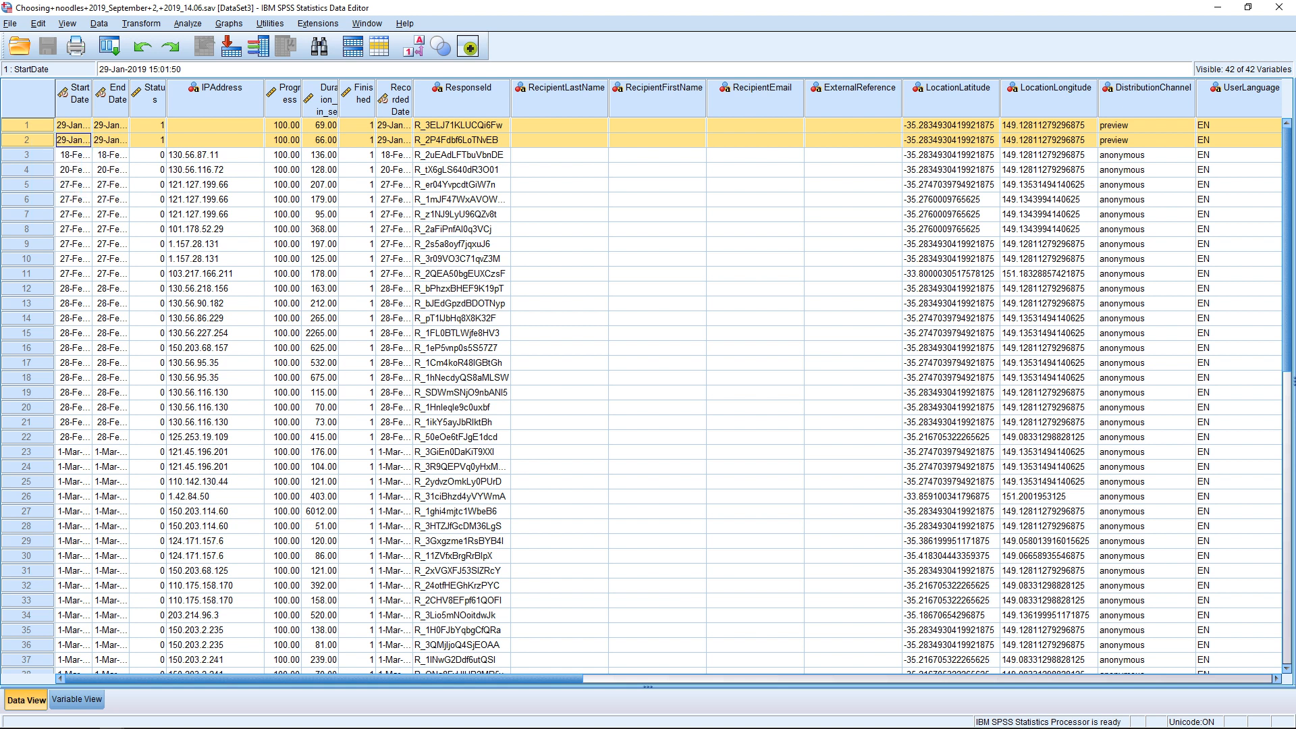
key("Delete")
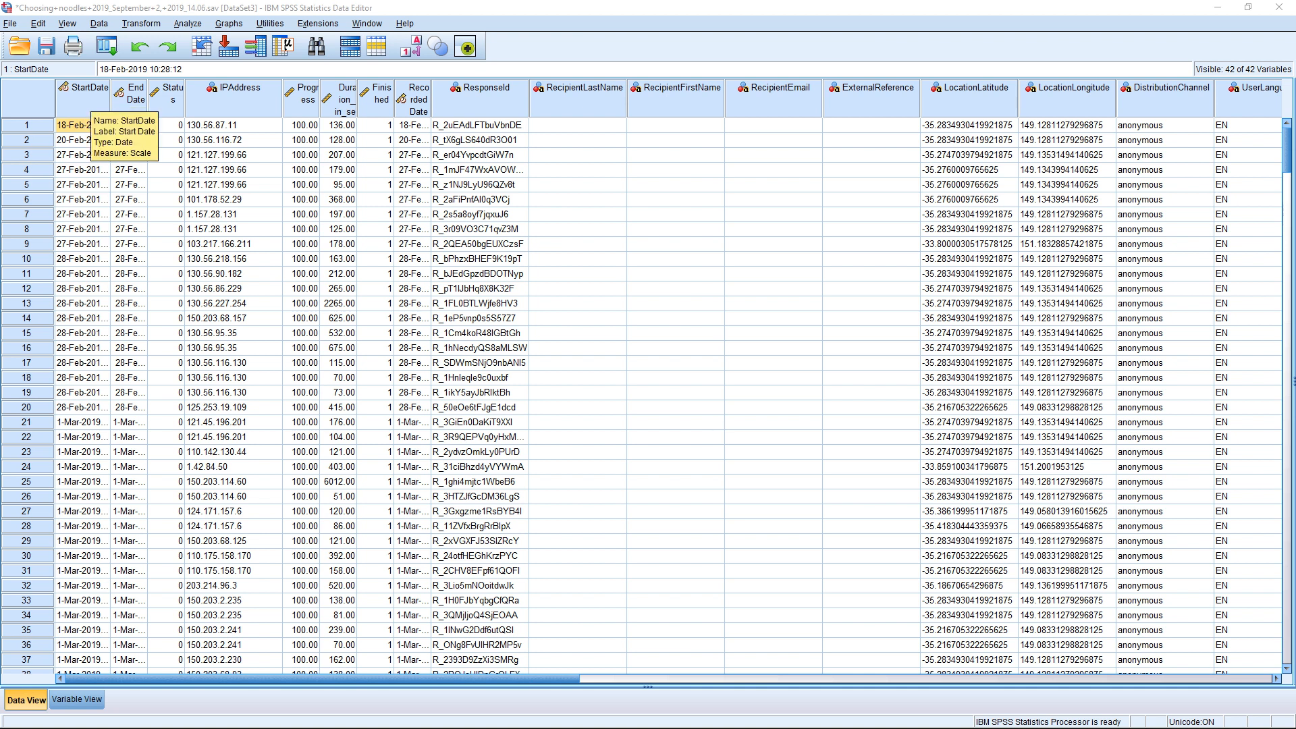
Step: Delete the metadata variables from StartDate to UserLanguage, keeping only Progress and ResponseId
left_click(85, 110)
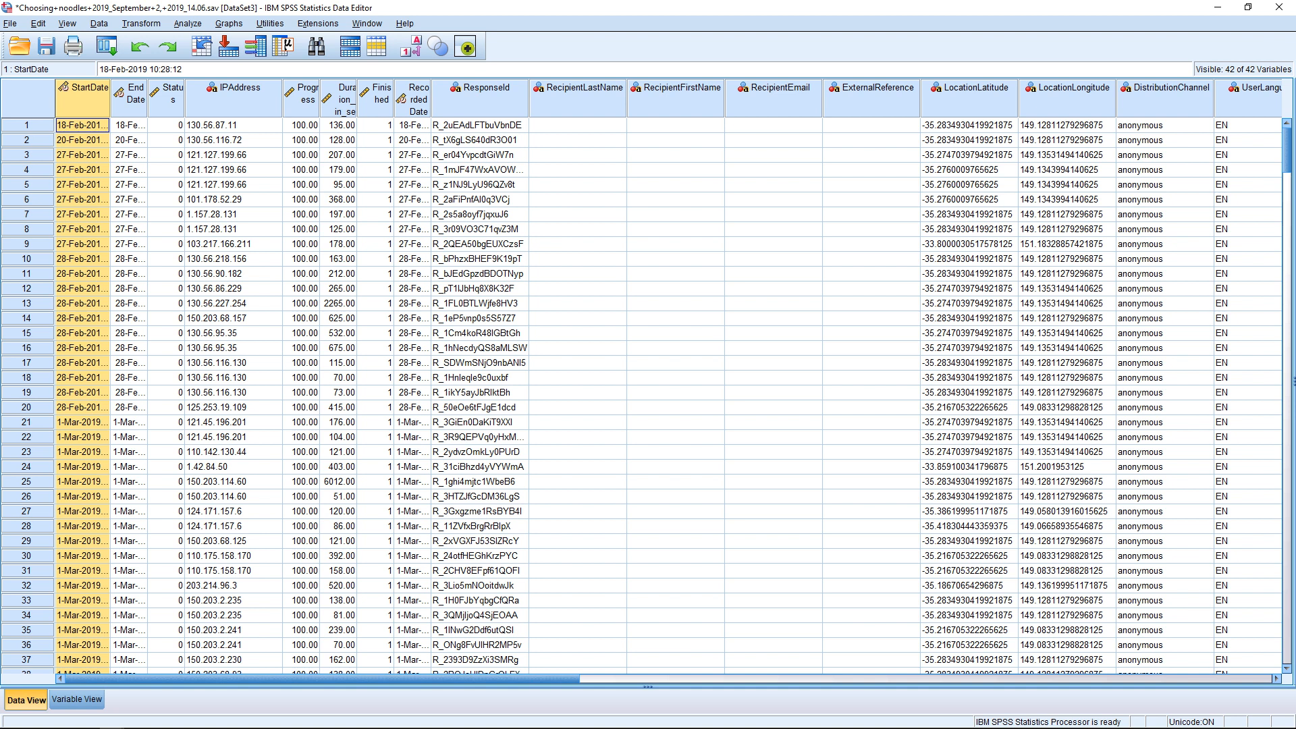
left_click_drag(85, 110, 128, 110)
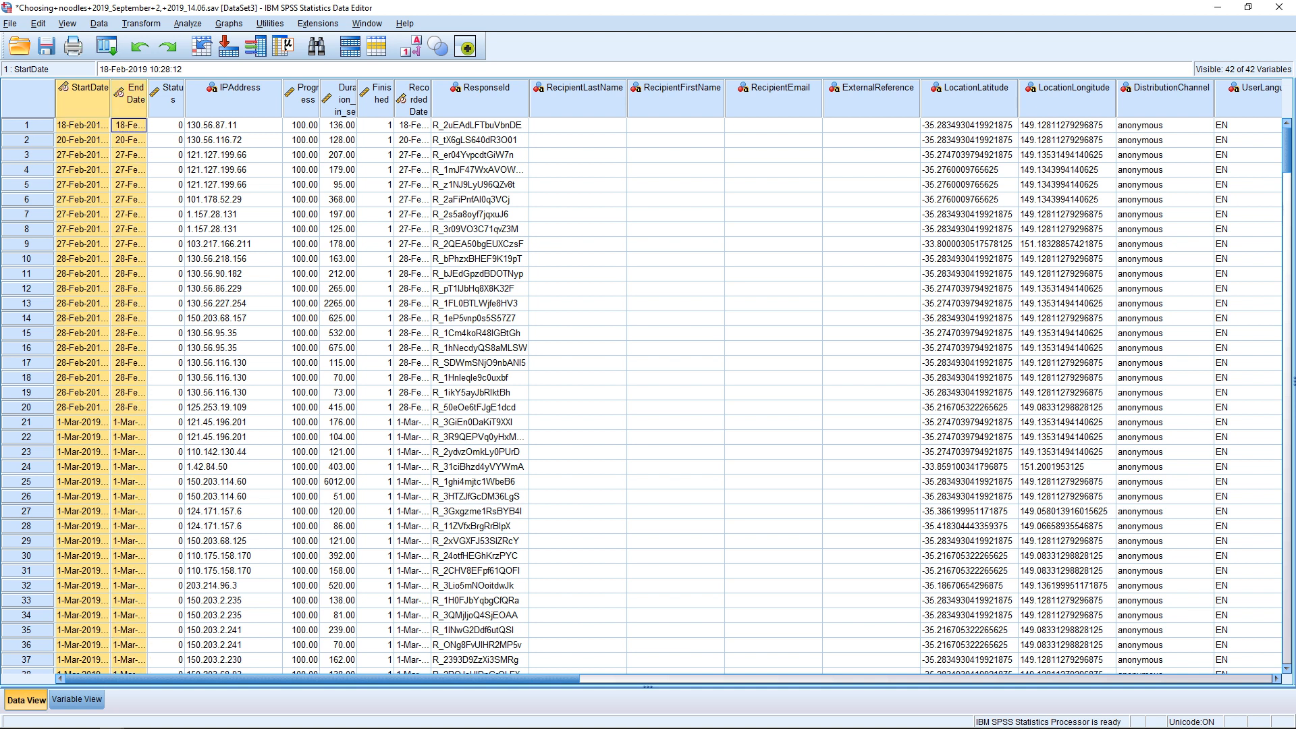
left_click(160, 104, "shift")
key("shift+Right")
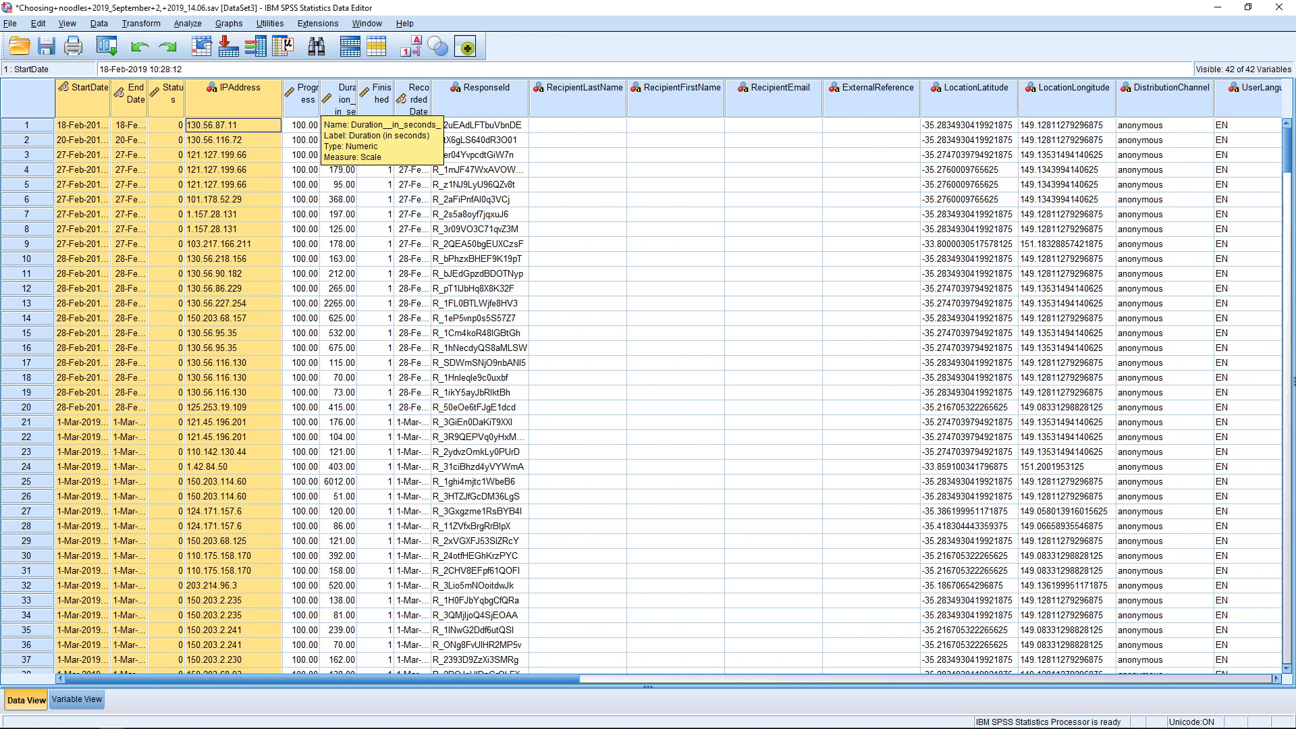
left_click(348, 114, "ctrl")
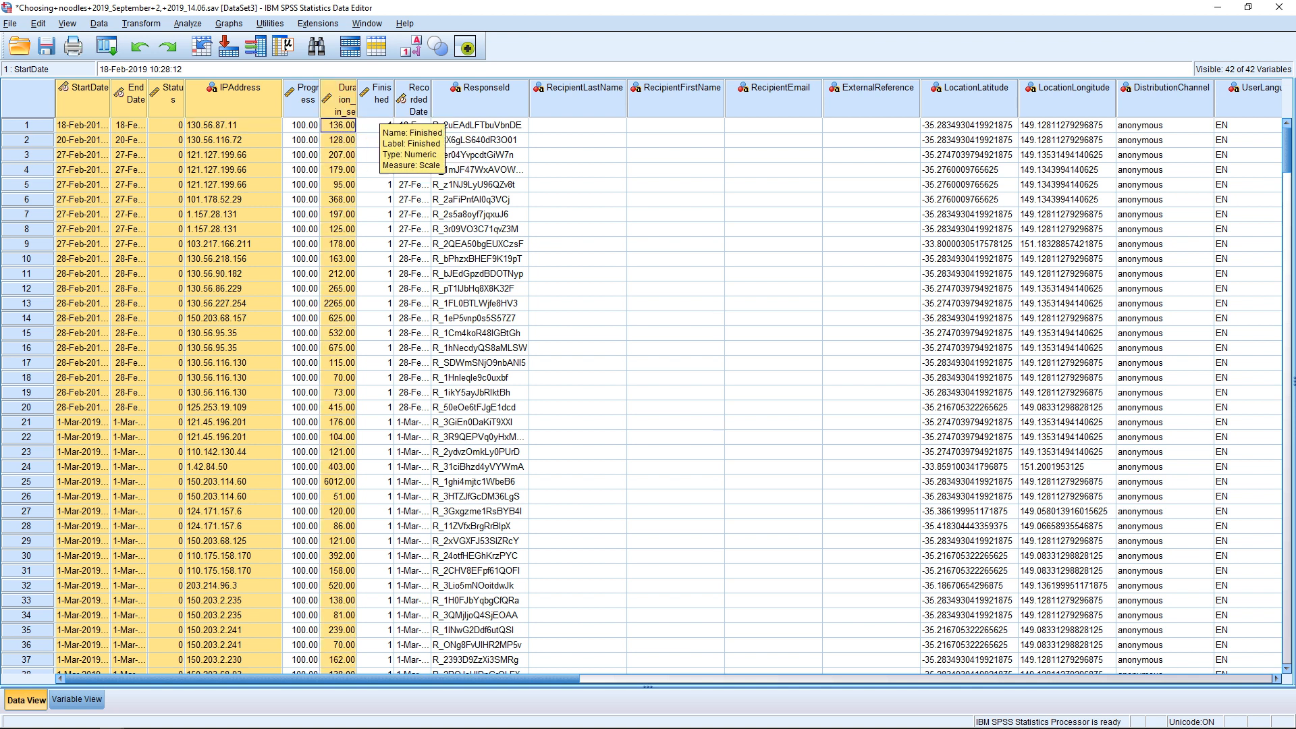
left_click(377, 101, "ctrl")
left_click(413, 101, "ctrl")
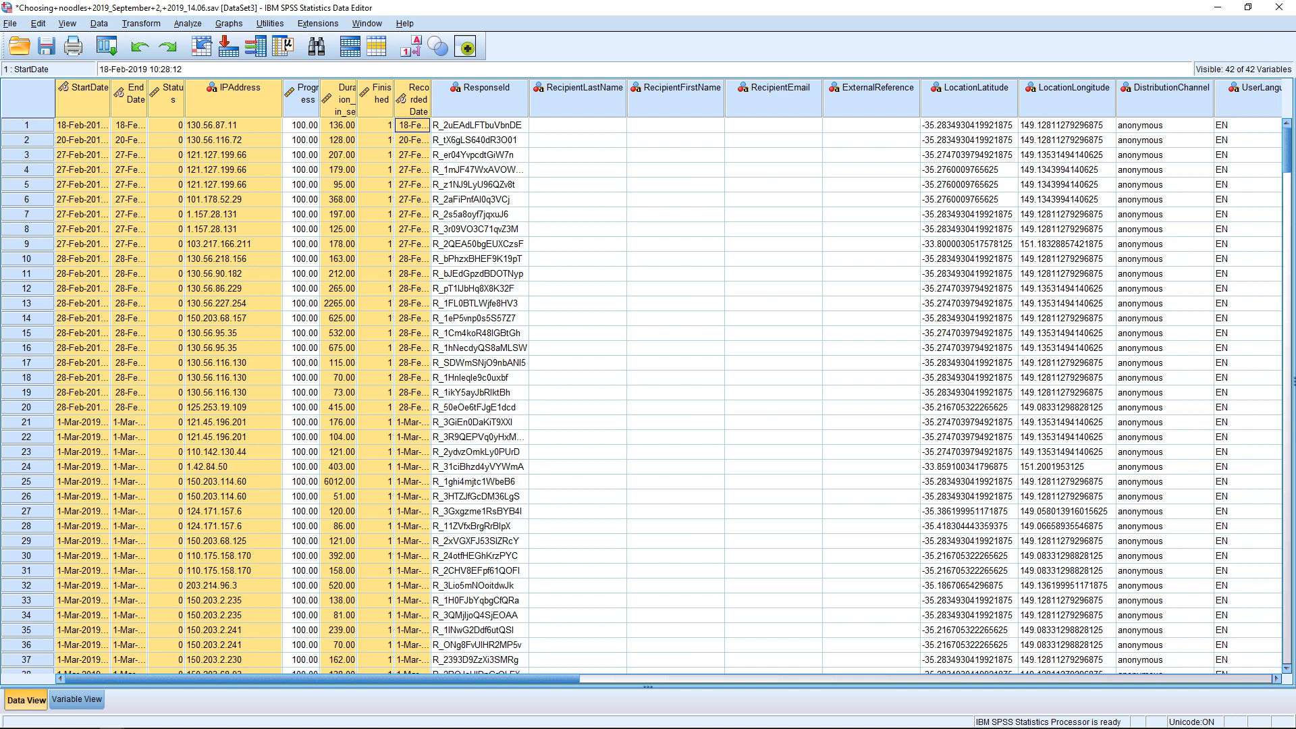
left_click(578, 101, "ctrl")
left_click(676, 102, "ctrl")
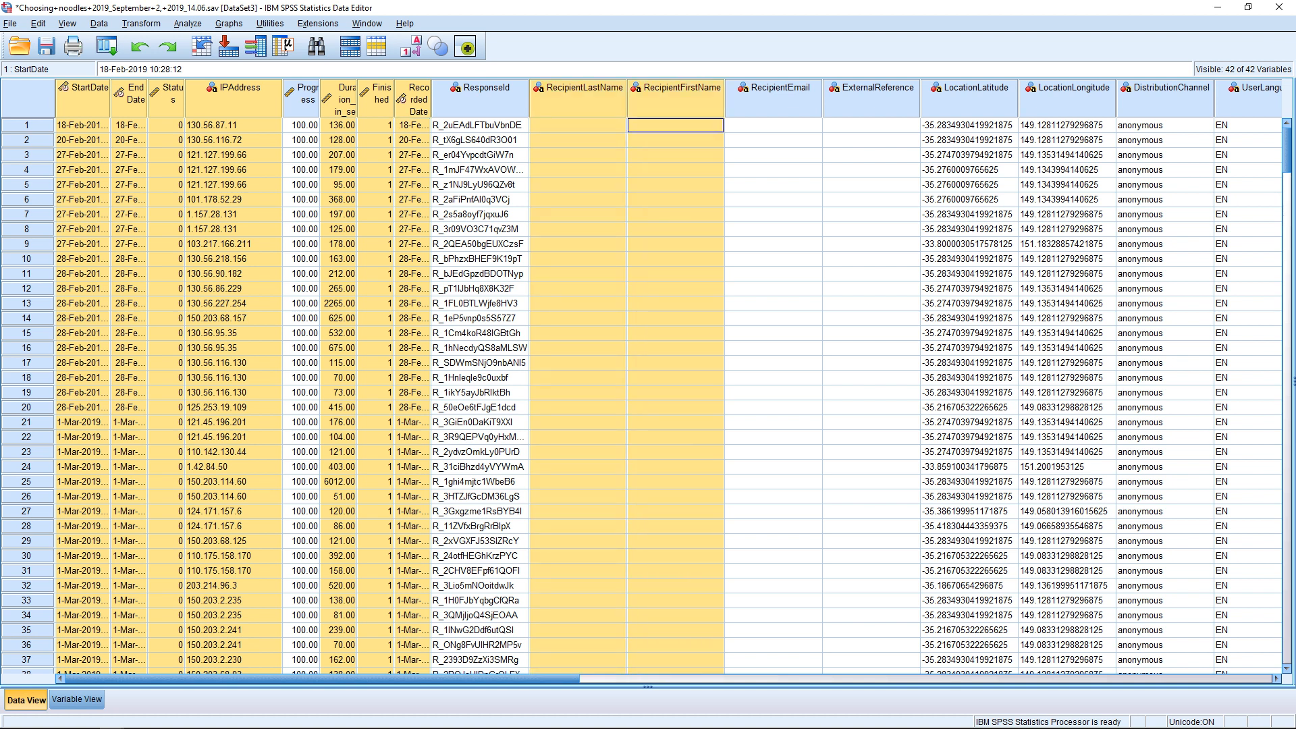
left_click(773, 101, "ctrl")
left_click(872, 101, "ctrl")
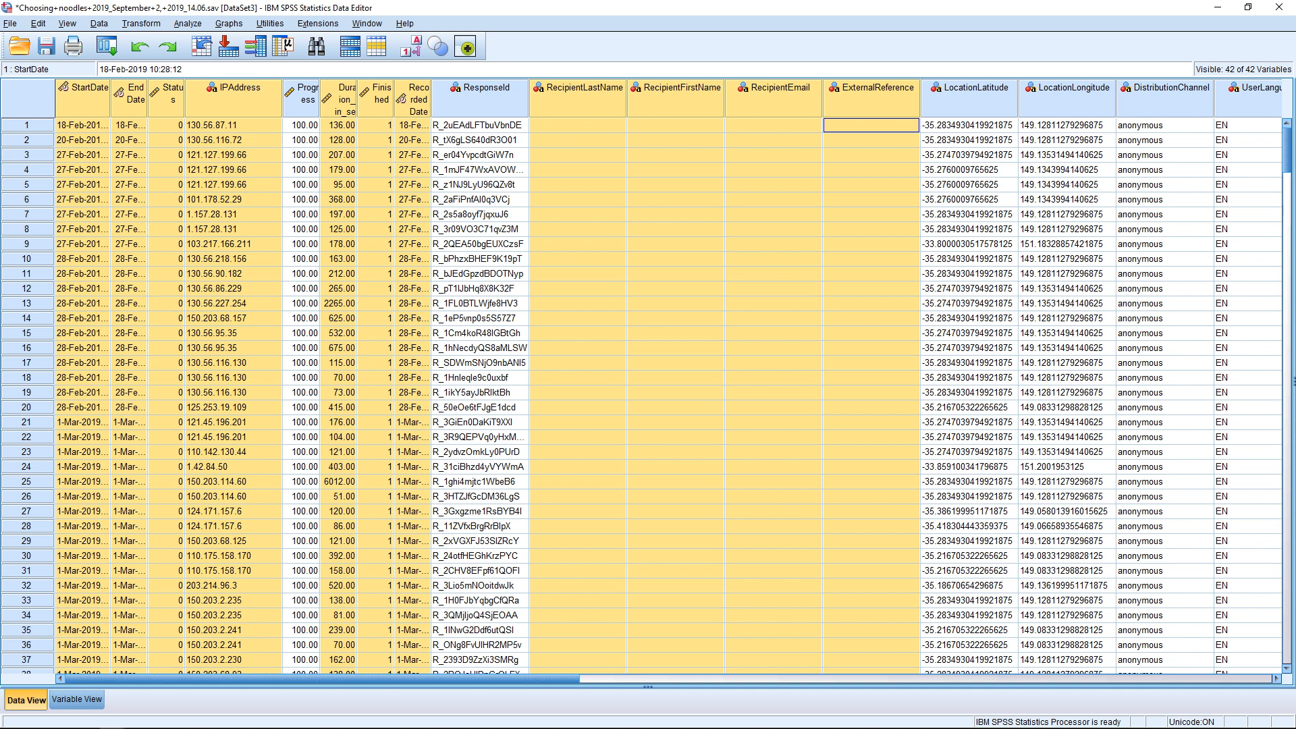
left_click(970, 102, "ctrl")
left_click(1068, 101, "ctrl")
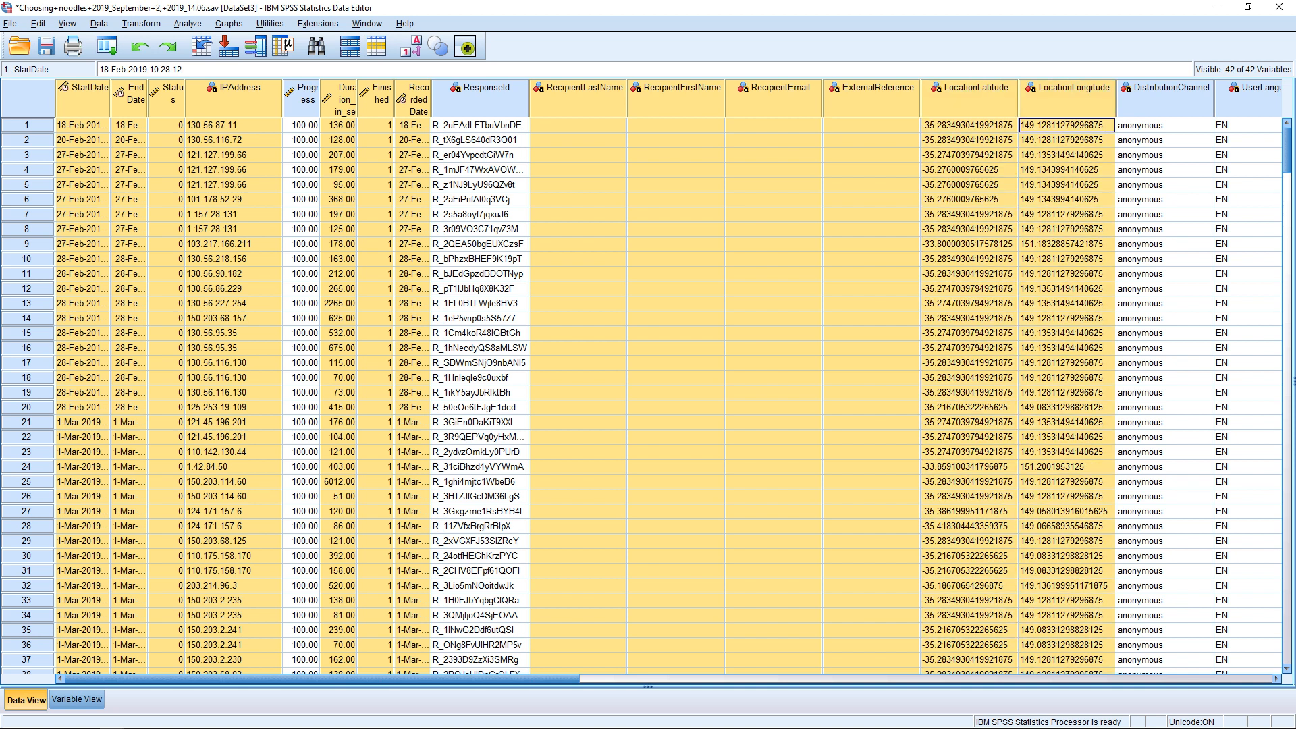
left_click(1165, 101, "ctrl")
left_click(1254, 101, "ctrl")
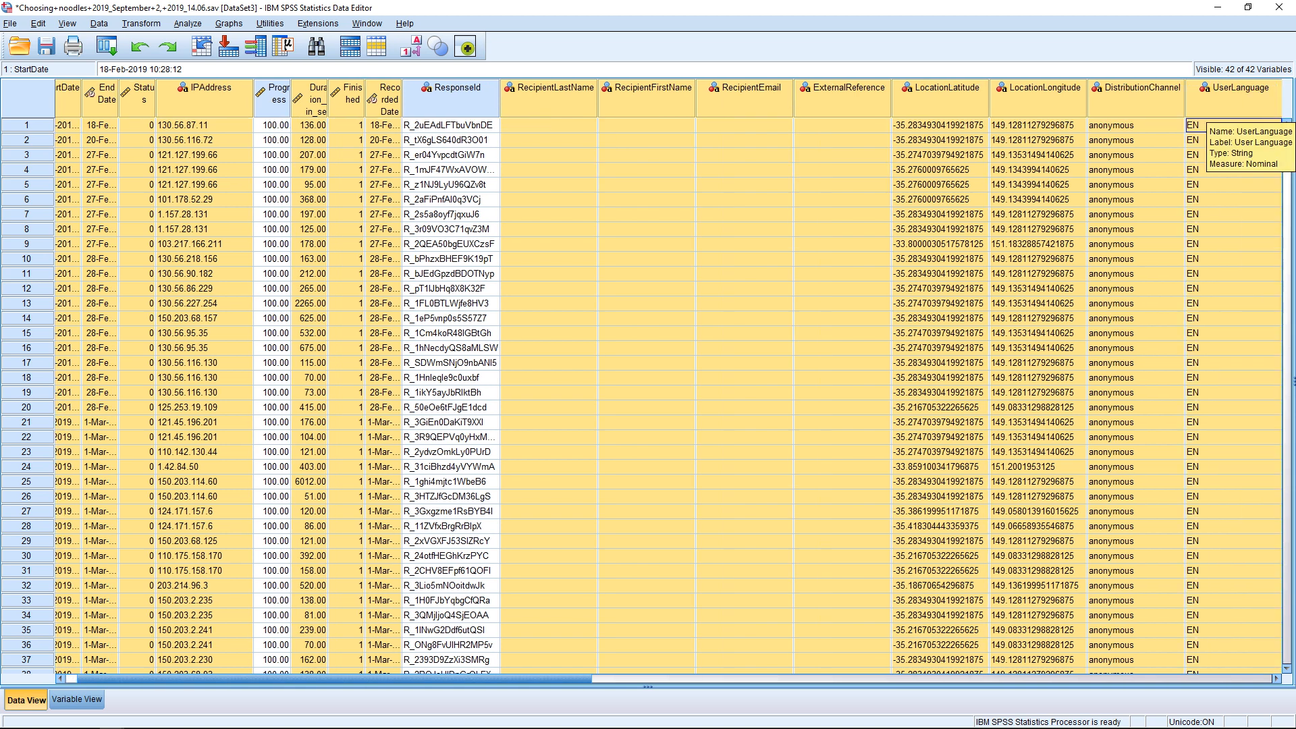
key("Delete")
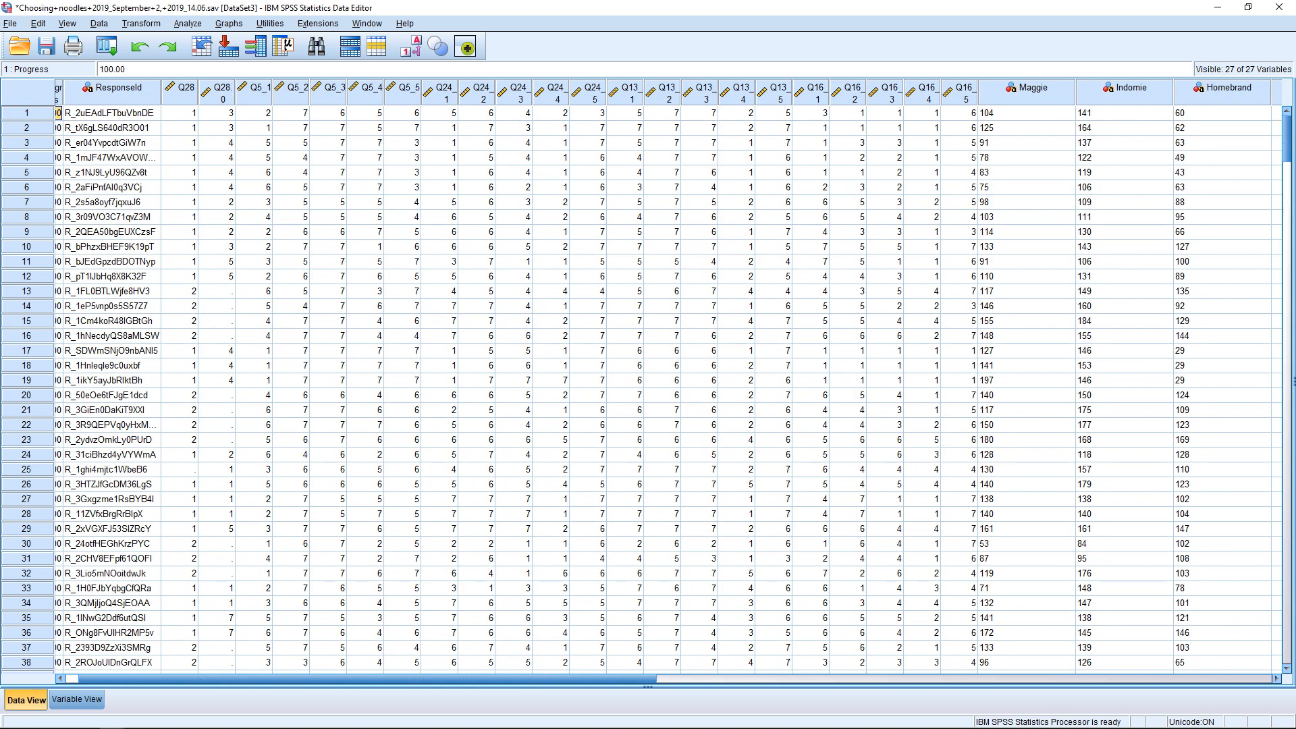
Step: Review the Q28 responses and check the value labels that define its enrolment codes
mouse_move(368, 679)
left_mouse_down()
mouse_move(356, 680)
mouse_move(444, 679)
mouse_move(354, 679)
left_mouse_up()
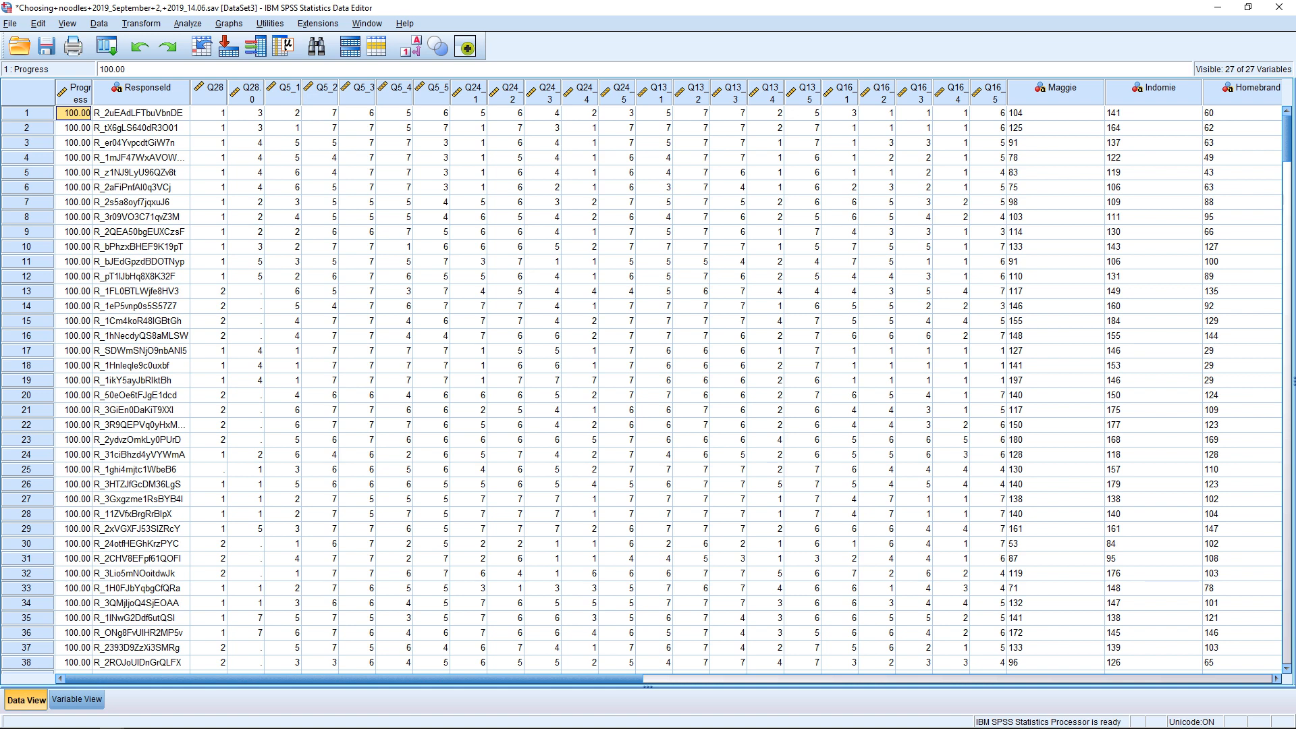
left_click(209, 218)
scroll(209, 218, "down", 5)
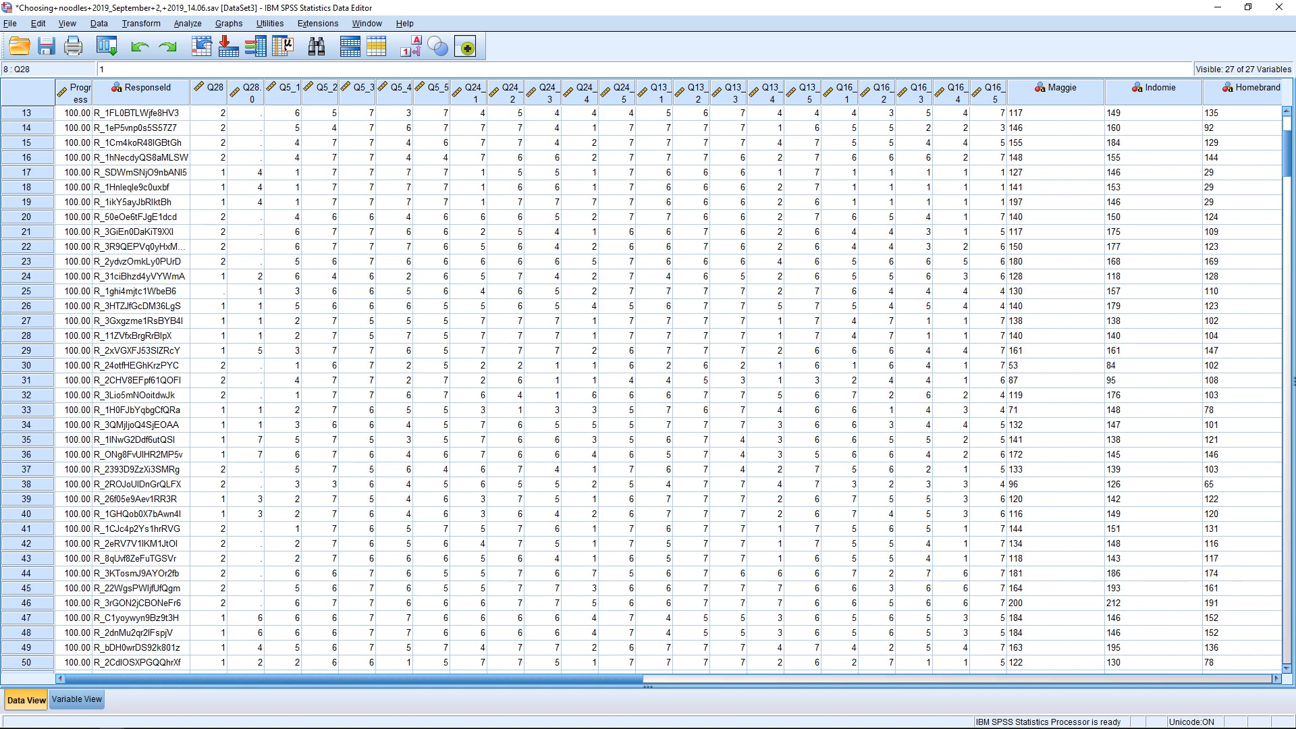
scroll(209, 217, "up", 3)
scroll(209, 218, "down", 3)
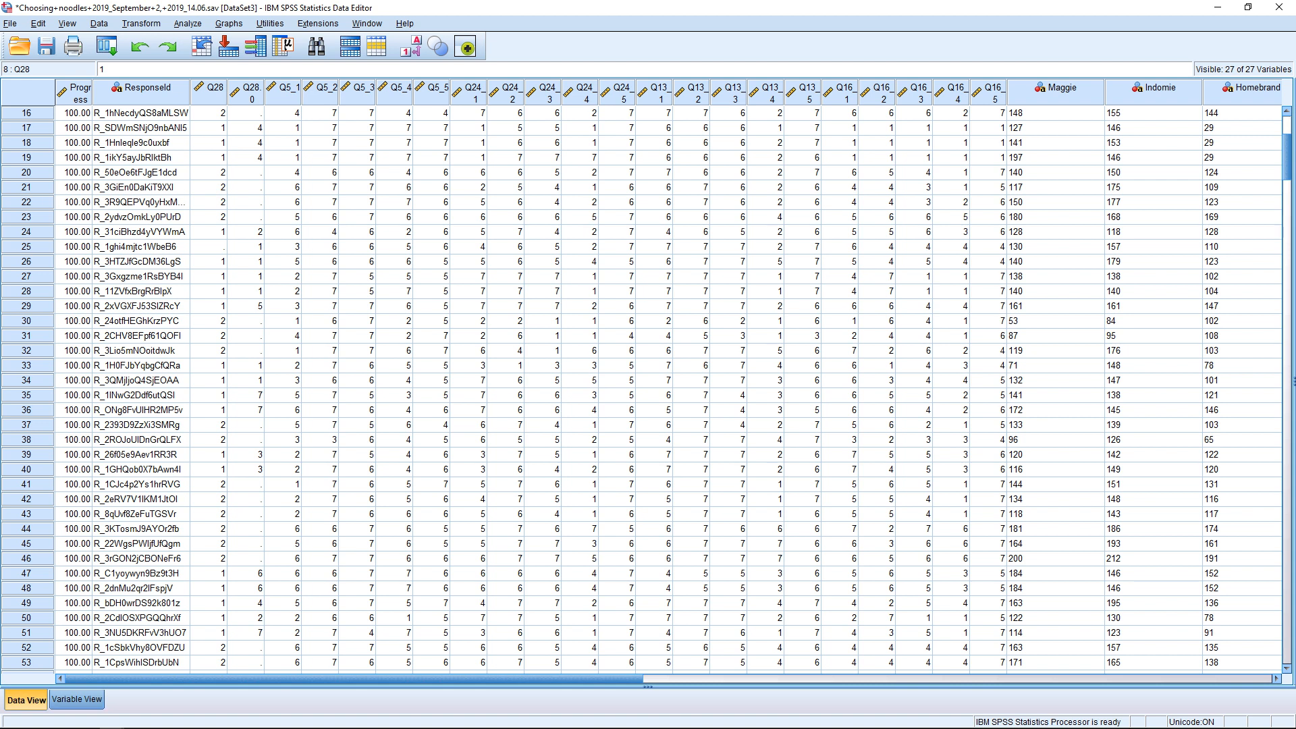
left_click(76, 699)
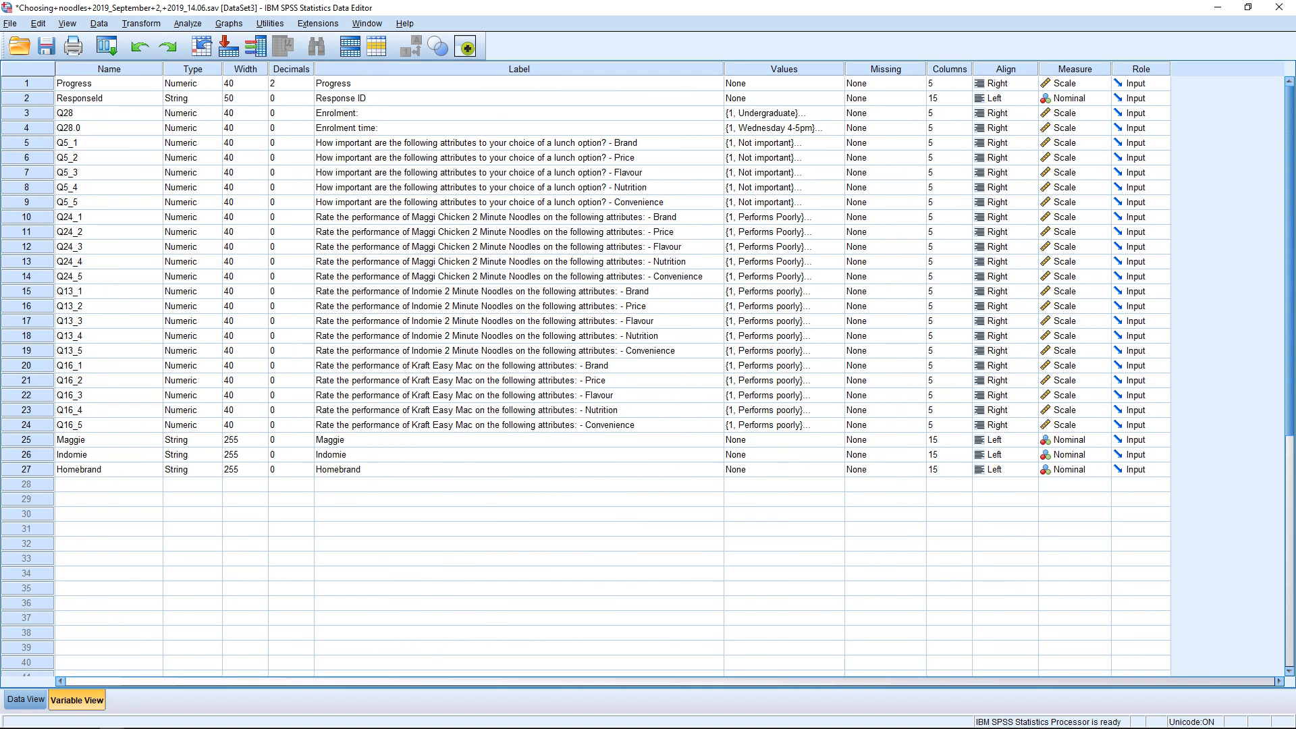
left_click(835, 114)
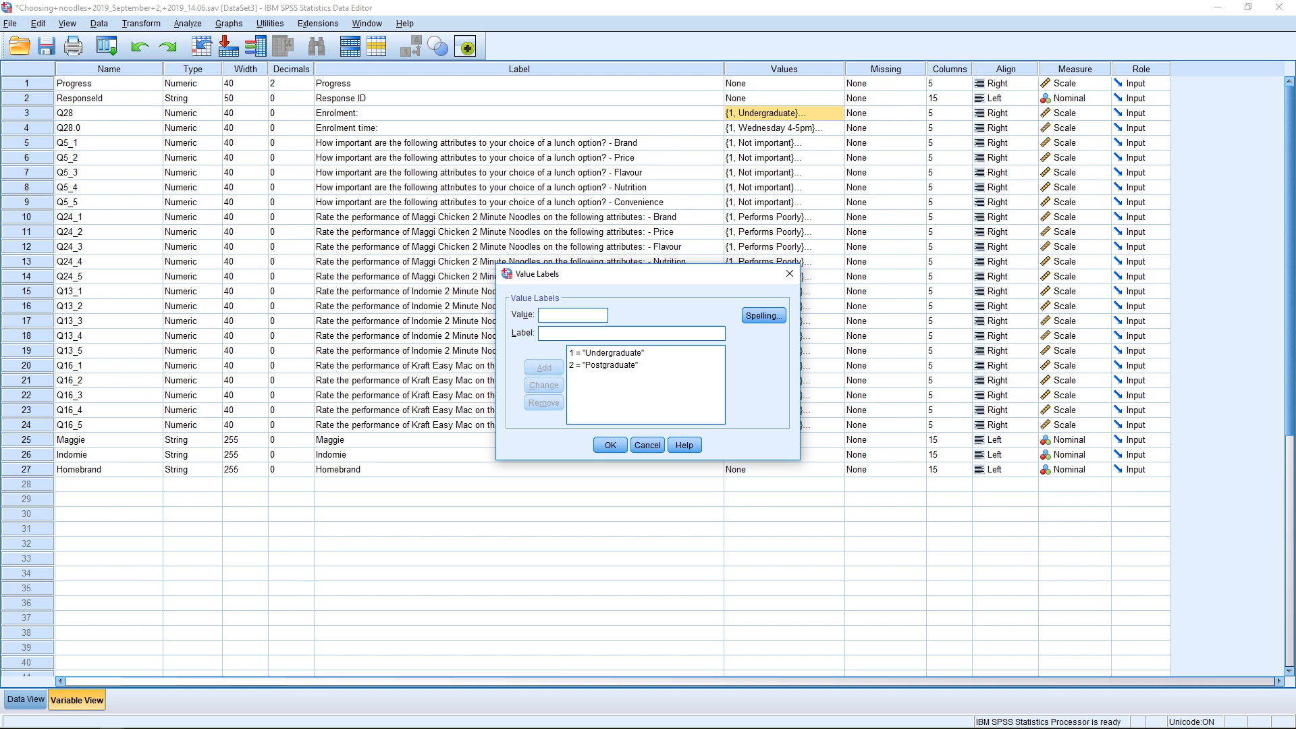
left_click(610, 445)
left_click(26, 700)
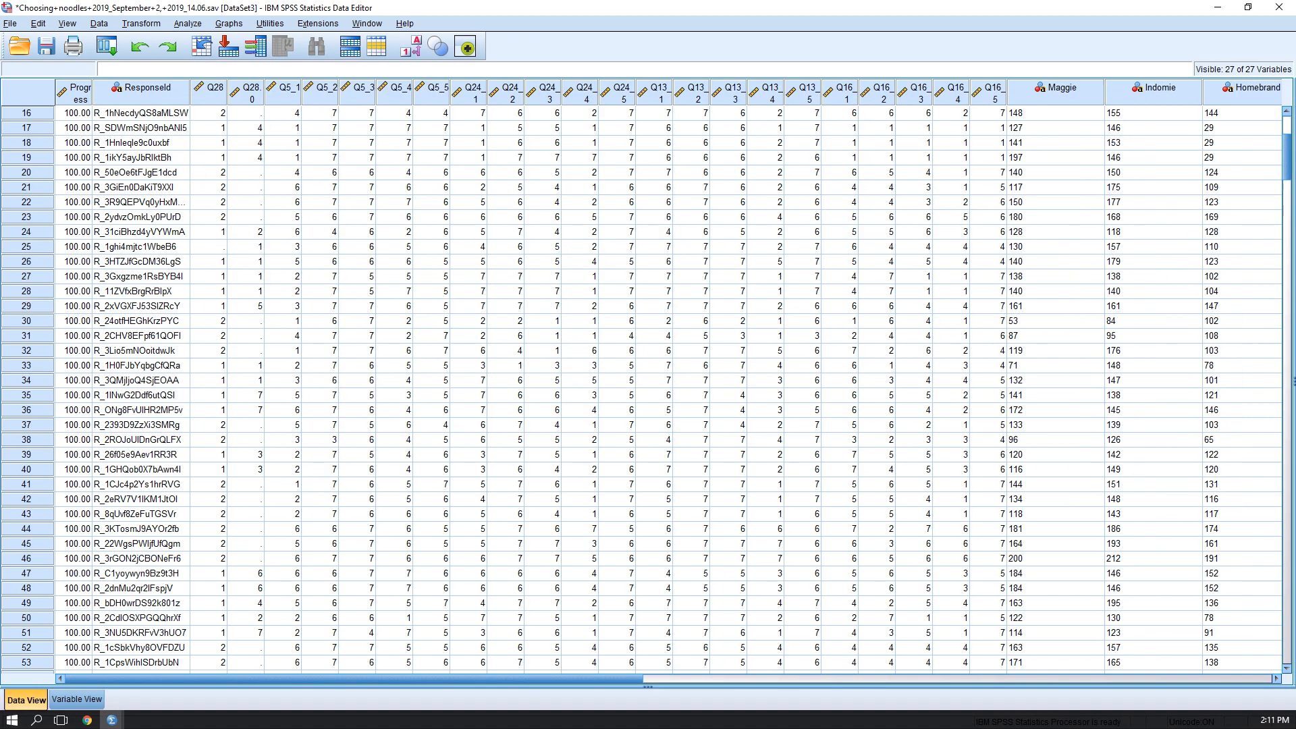
Step: Inspect the blank Q28 response in case 25 and look for similar gaps in the neighbouring cases
left_click(209, 247)
scroll(208, 247, "down", 3)
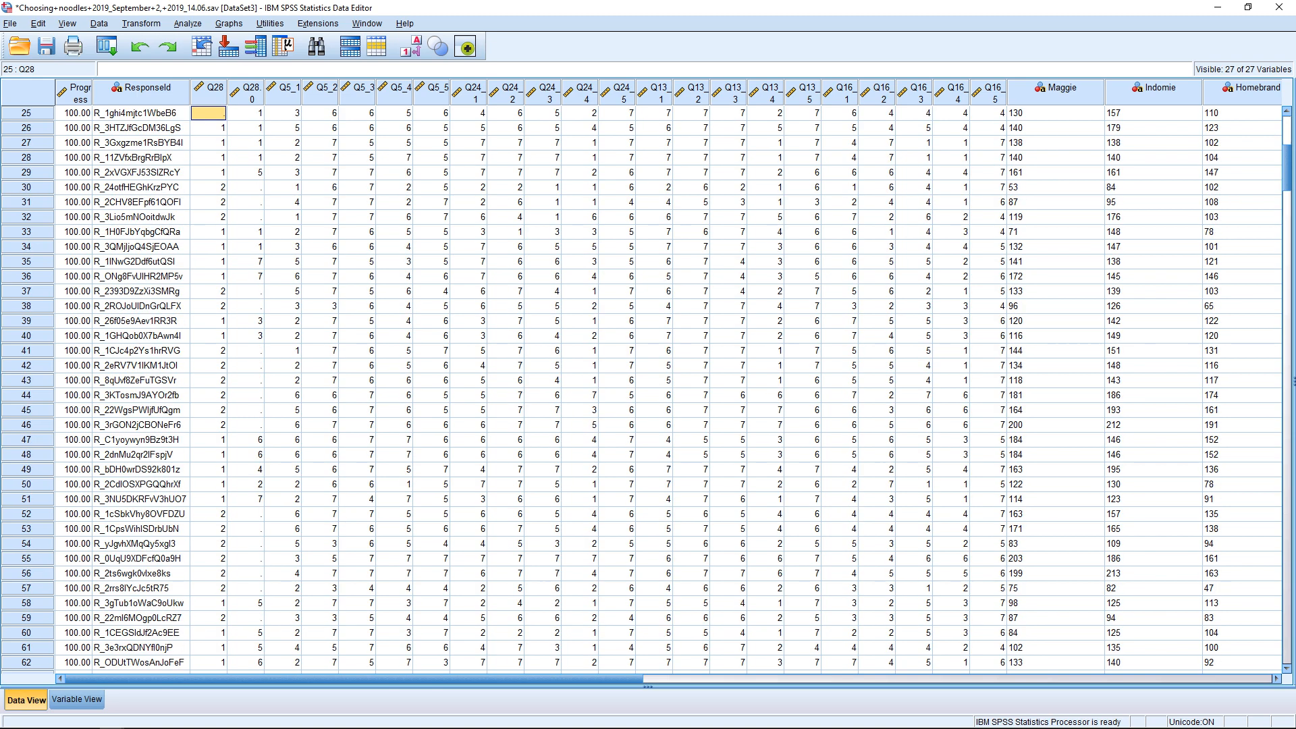
scroll(619, 389, "down", 4)
scroll(619, 388, "up", 12)
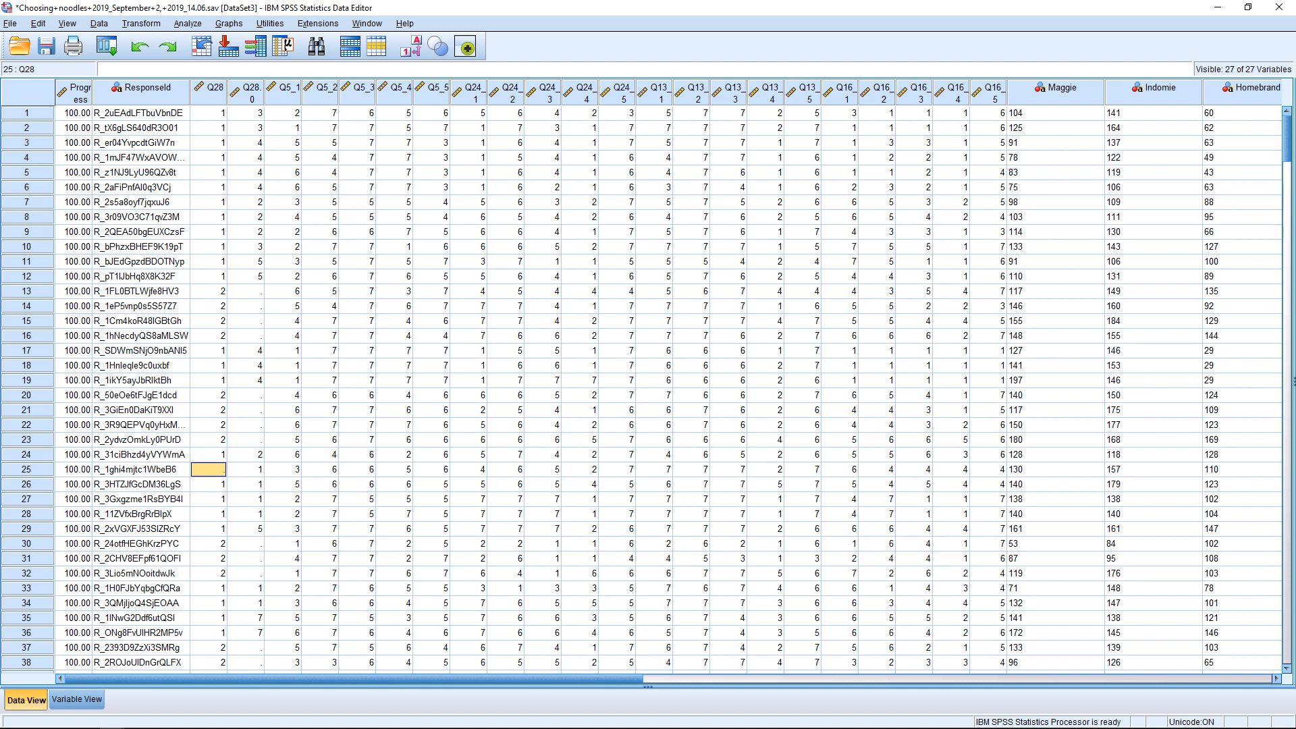
Step: Examine the missing Q28.0 enrolment times in cases 13 to 16 and compare them with Q28 further down the data
left_click(246, 292)
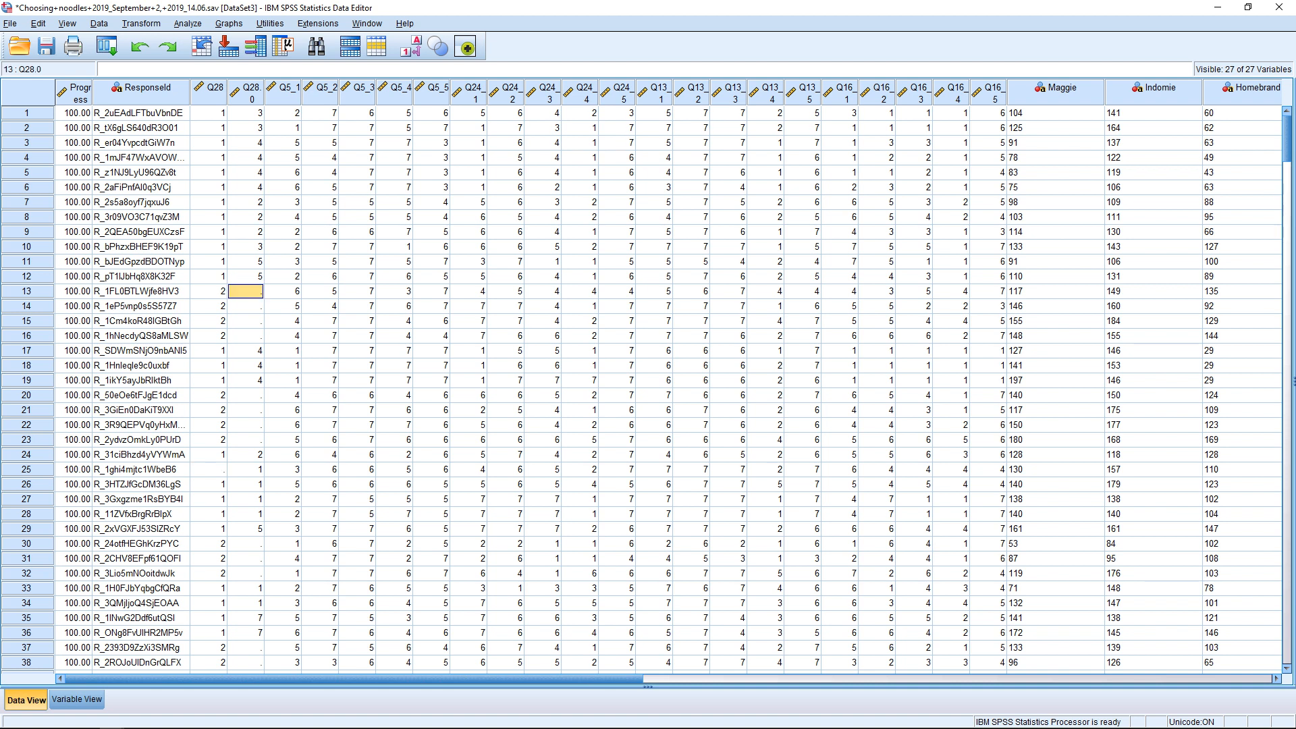
left_click(246, 336)
left_click(246, 307)
left_click(246, 292)
left_click(246, 306)
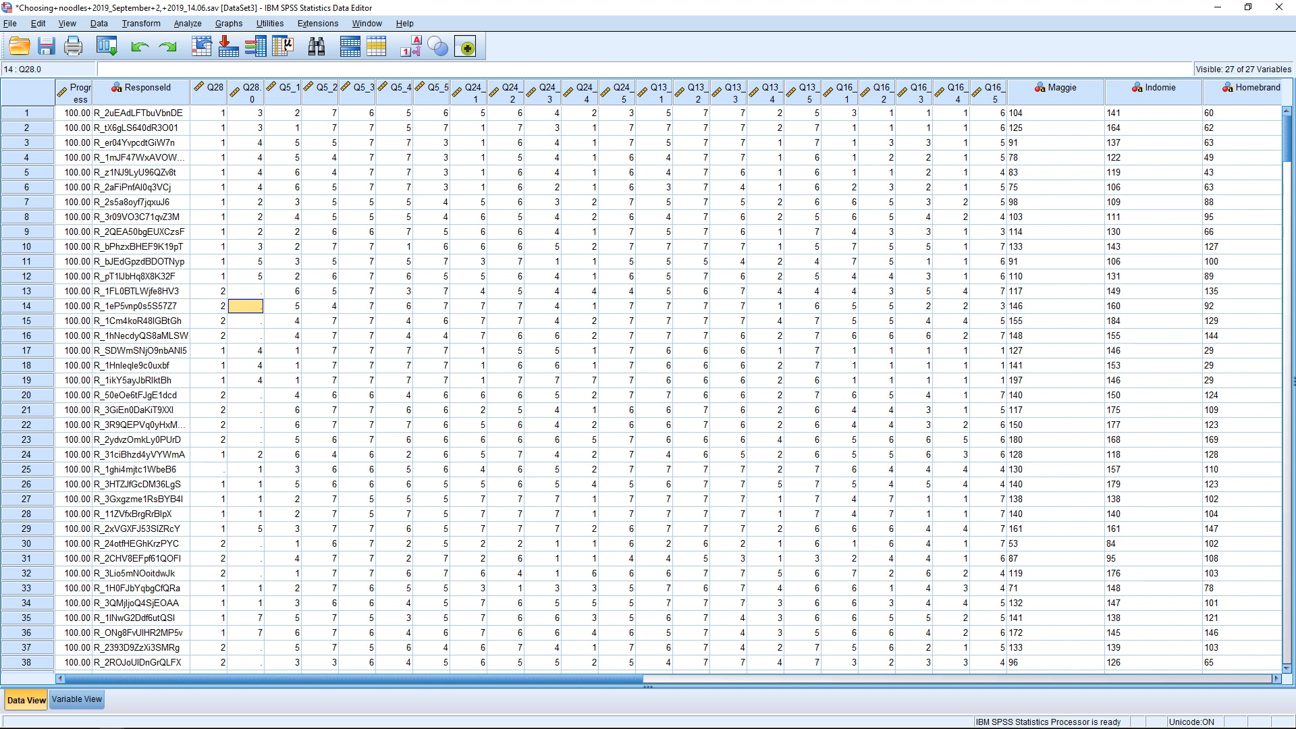
key("Down")
key("Up")
key("Up")
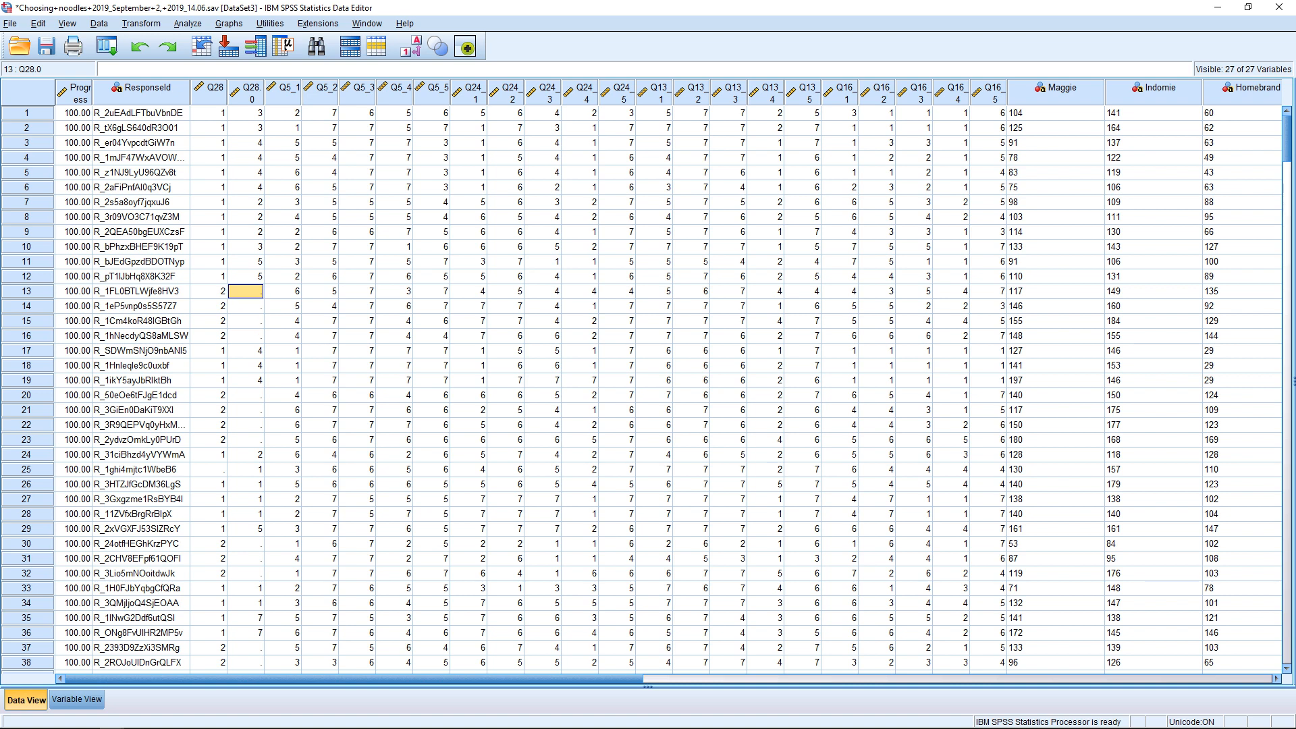
left_click(246, 336)
scroll(246, 336, "down", 2)
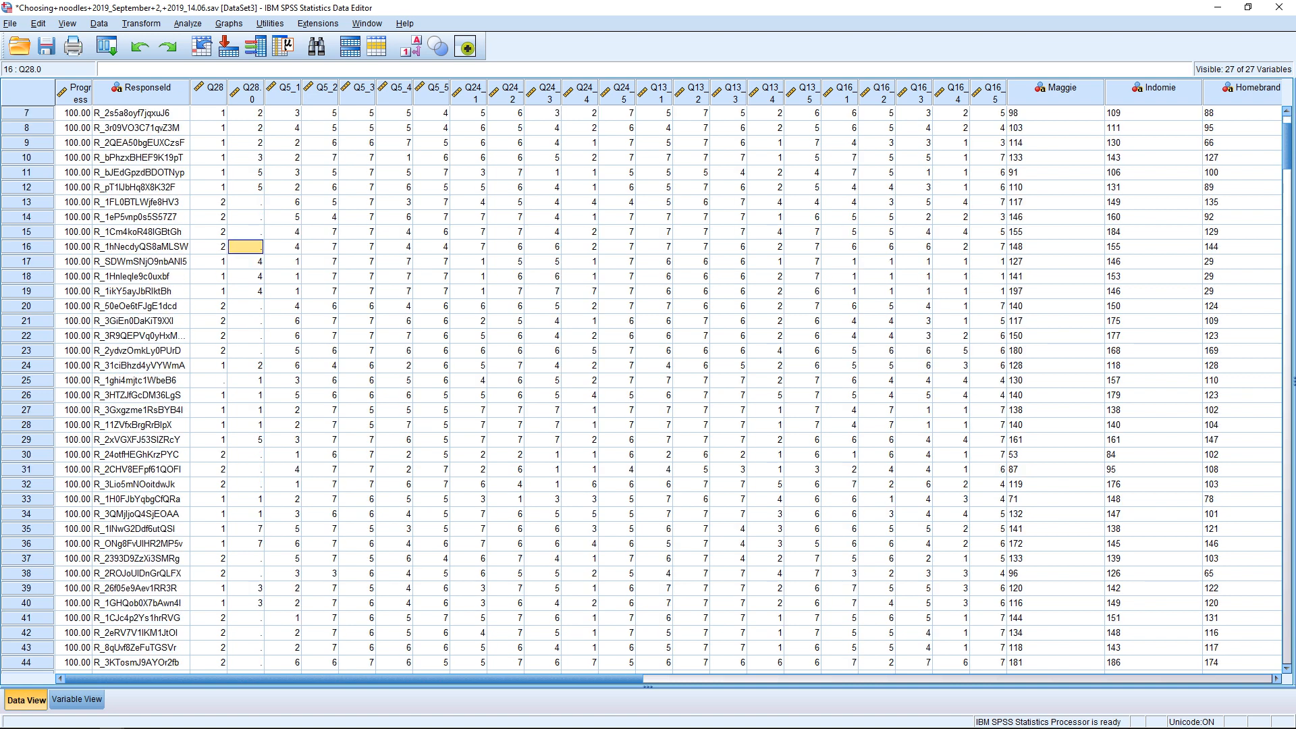
scroll(661, 388, "down", 16)
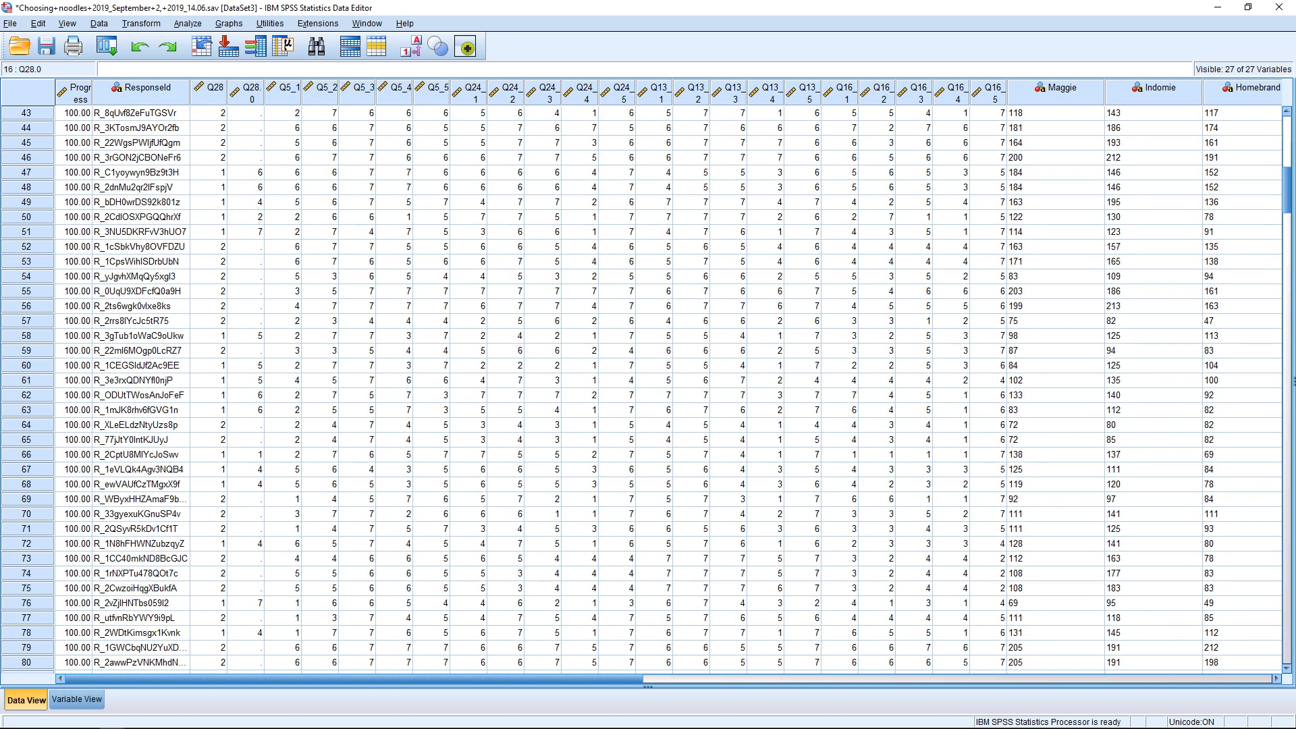
scroll(661, 388, "down", 6)
scroll(662, 388, "up", 12)
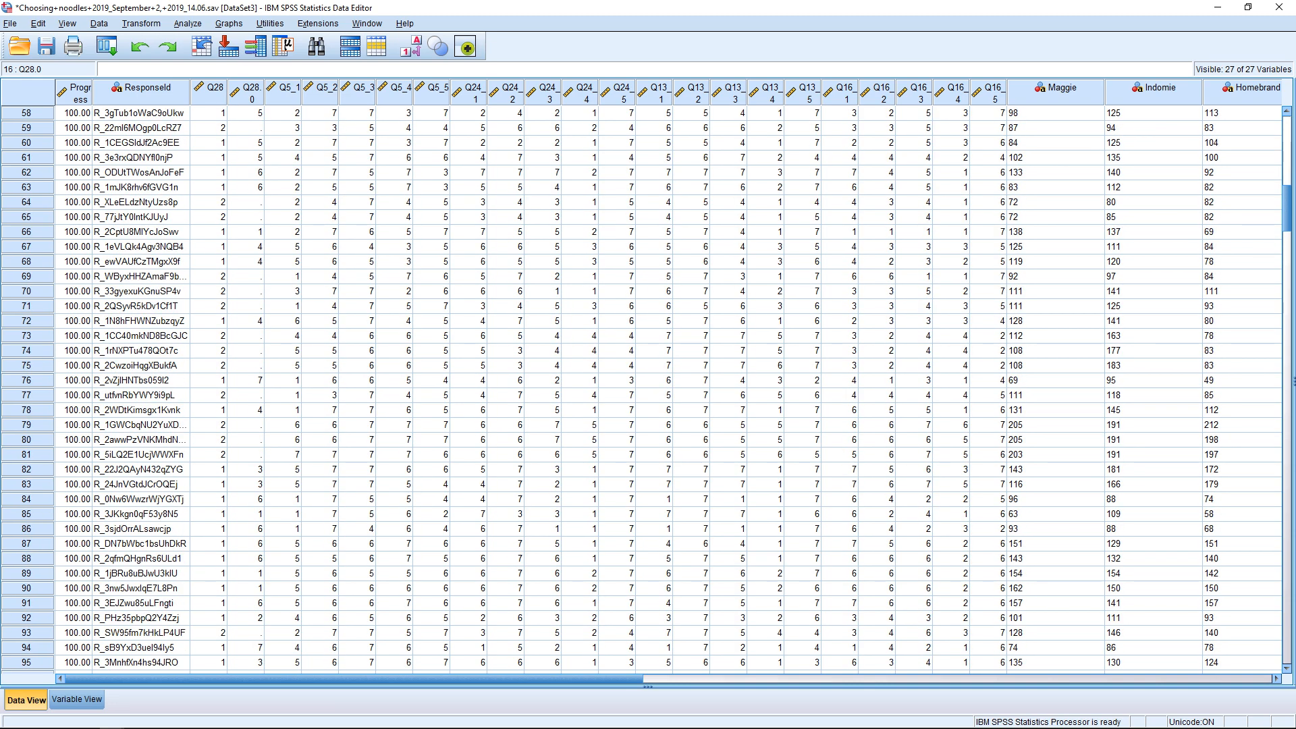
scroll(661, 388, "up", 12)
scroll(661, 388, "down", 12)
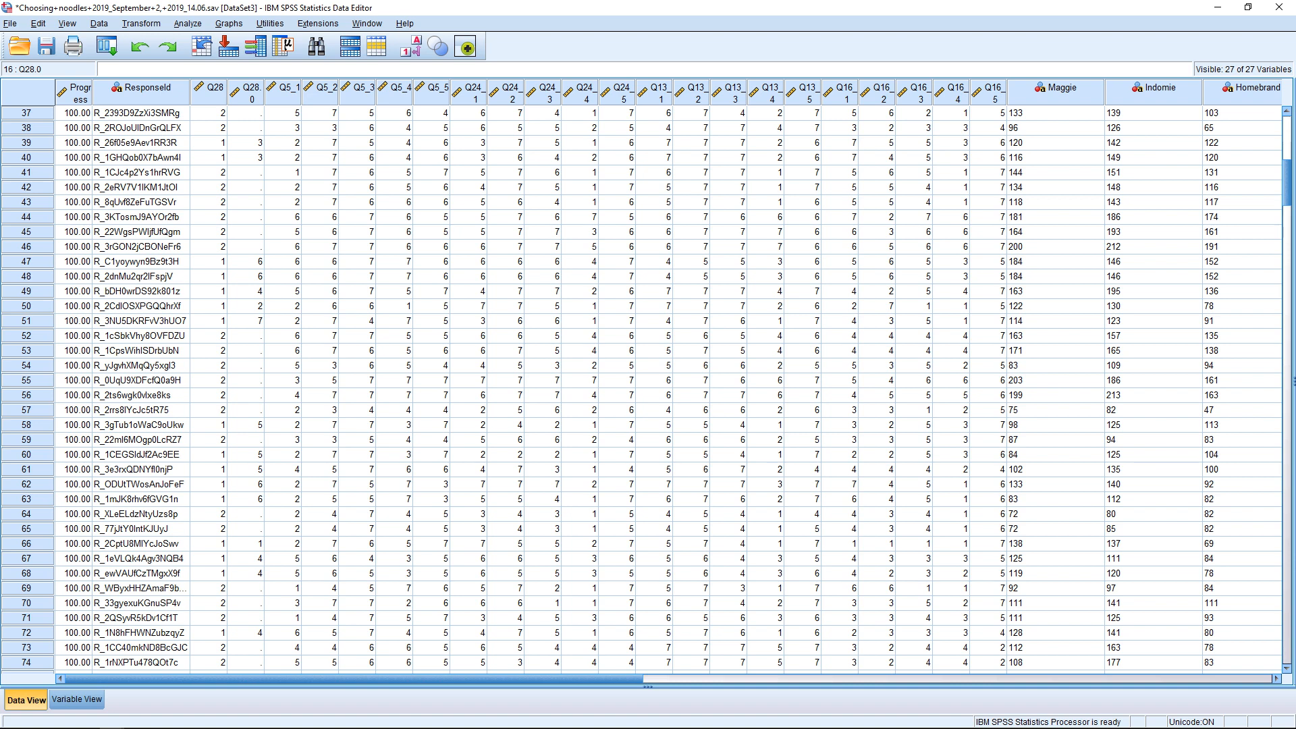
Step: Look through the remaining cases down to those with Progress below 100
left_click(284, 336)
left_click(209, 336)
scroll(209, 336, "down", 9)
scroll(648, 389, "down", 16)
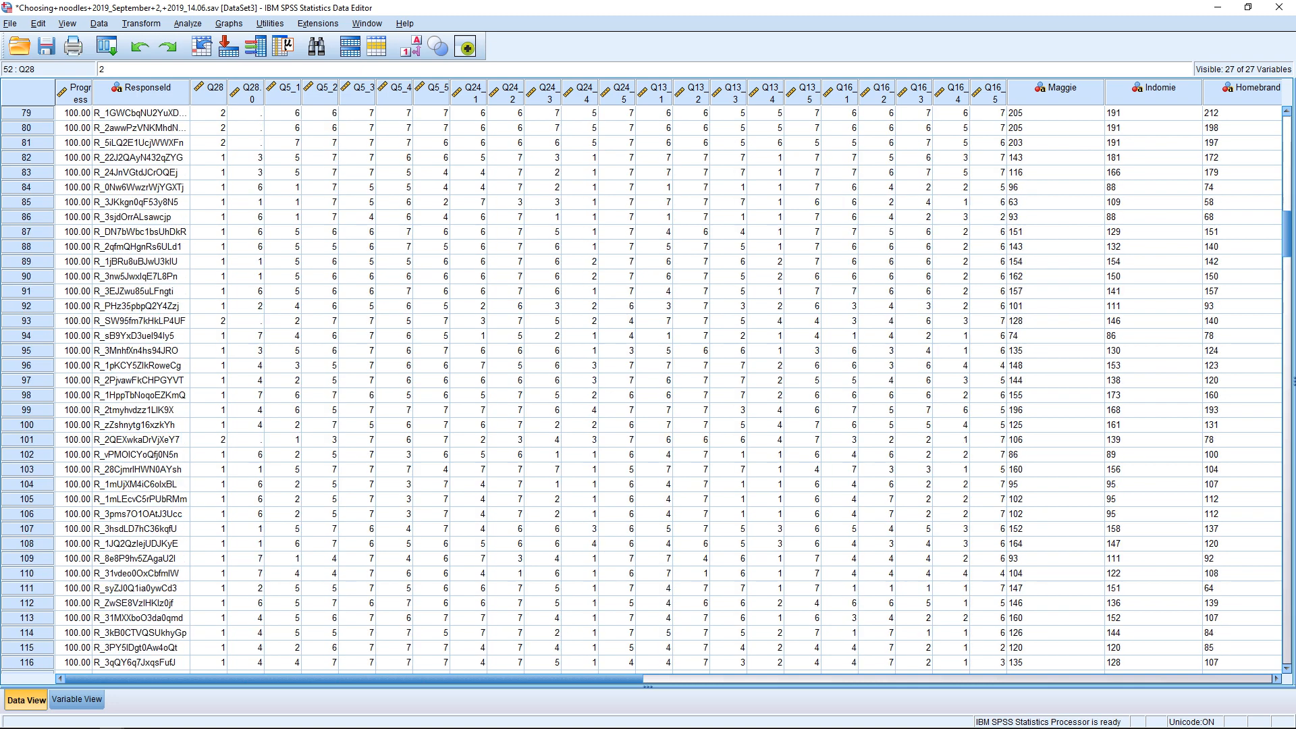
scroll(648, 389, "down", 14)
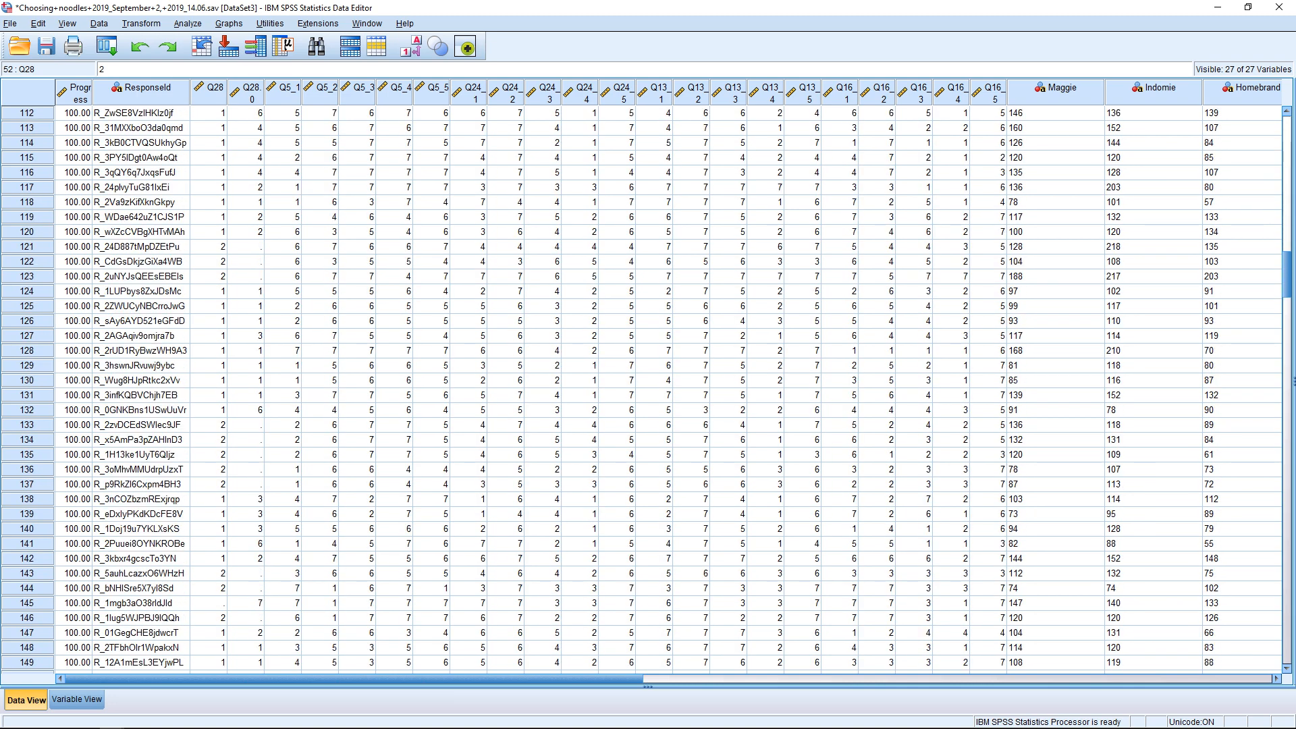
scroll(648, 389, "down", 20)
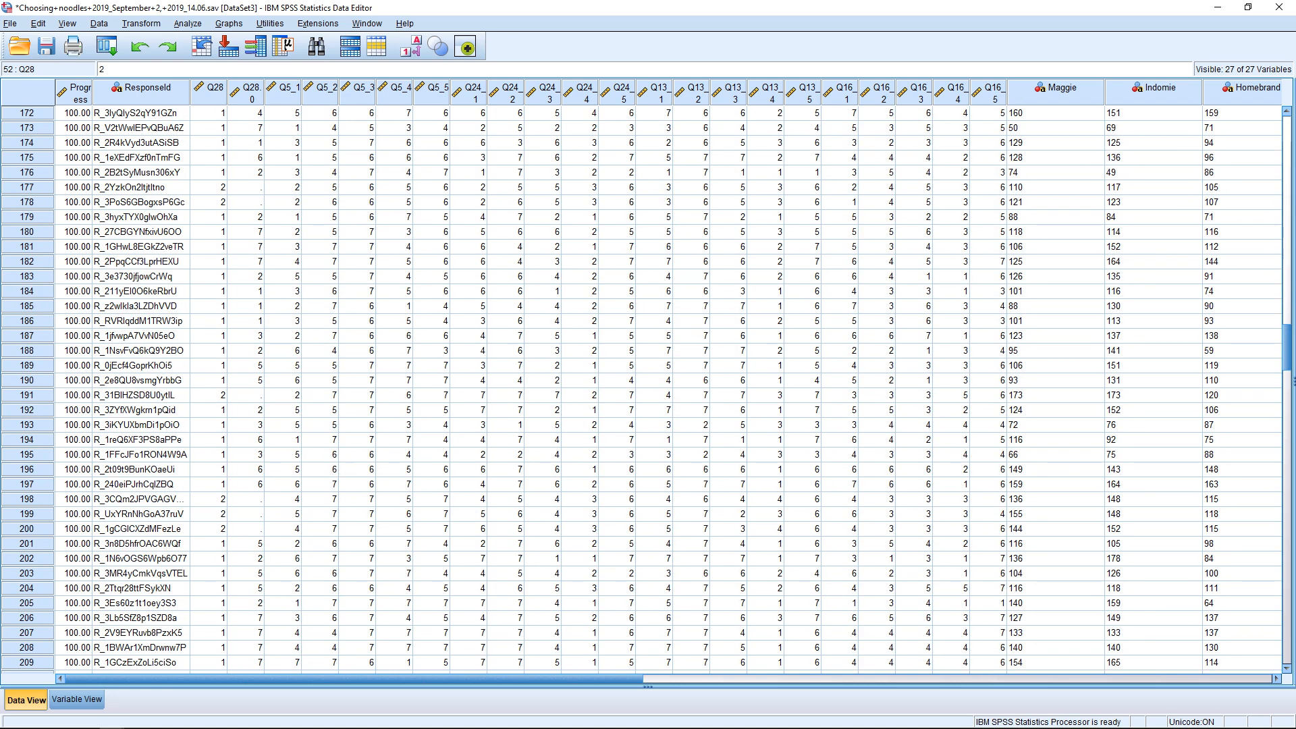
scroll(648, 389, "down", 20)
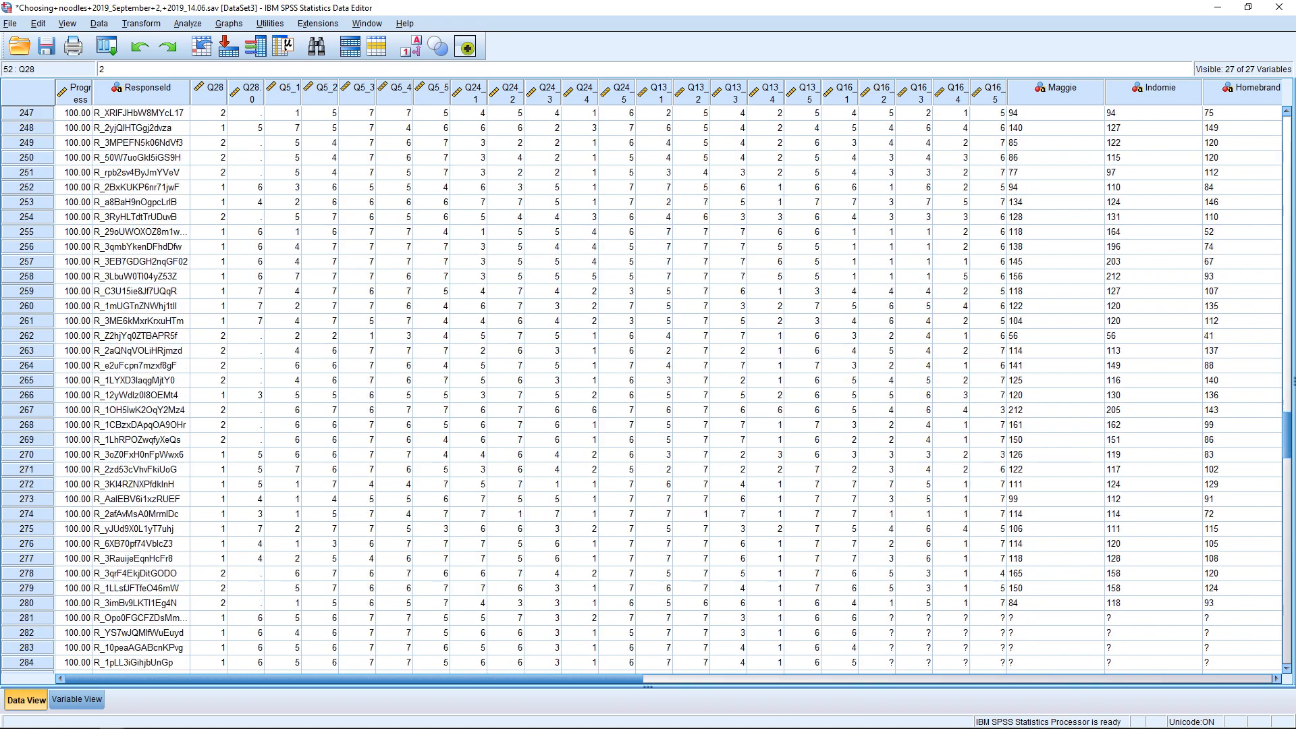
scroll(648, 389, "down", 20)
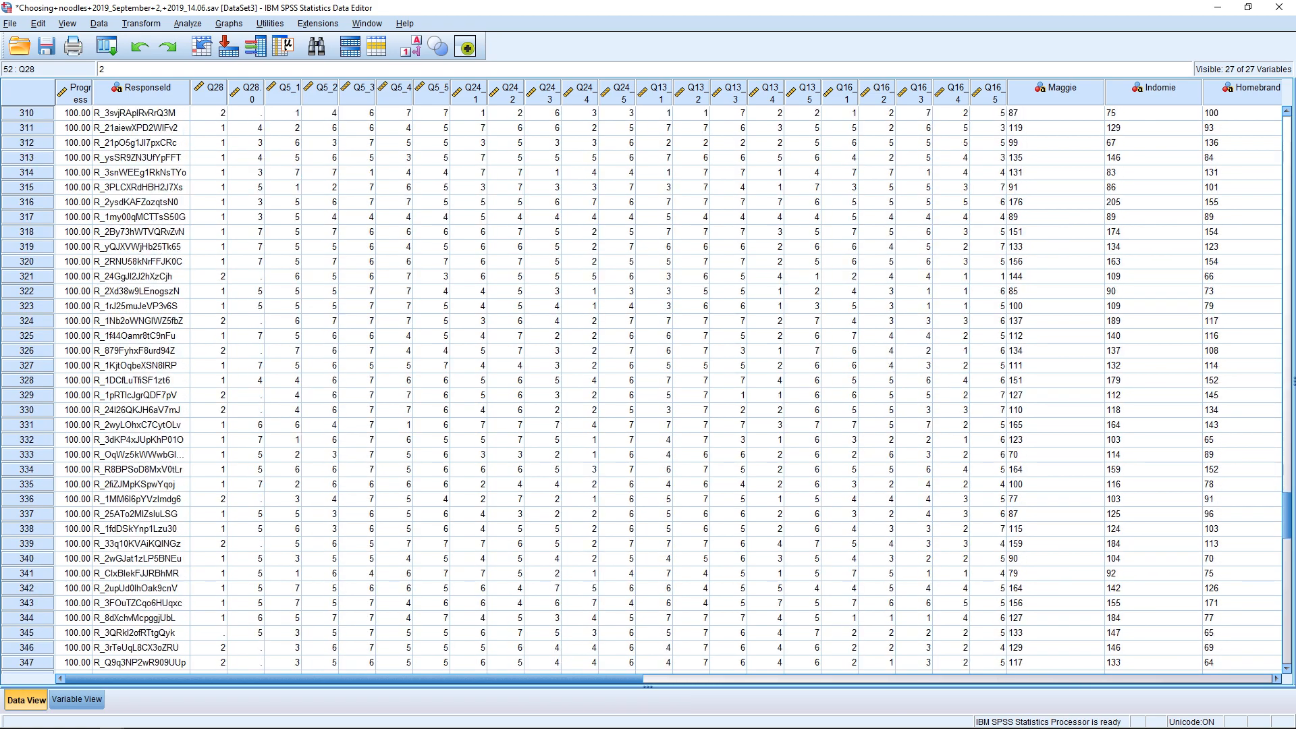
scroll(648, 389, "up", 3)
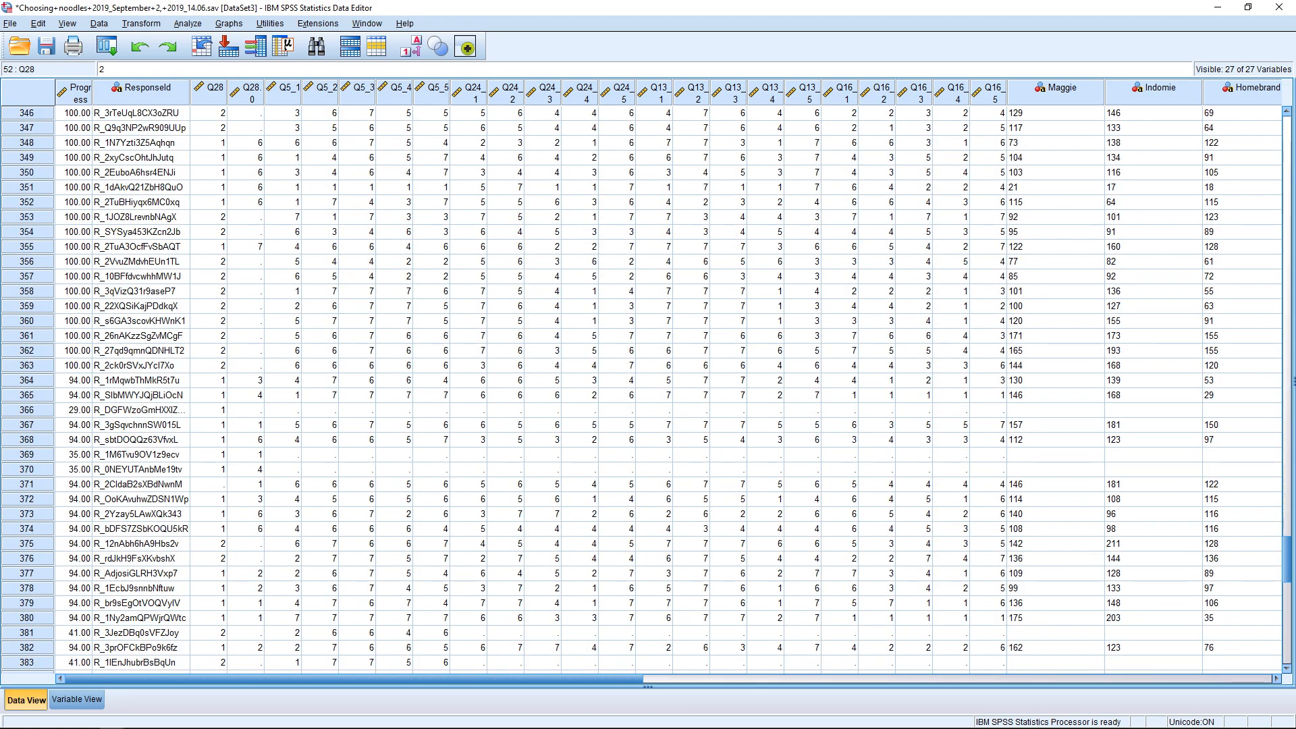
Step: Delete the incomplete cases 366, 369, 370, 381, 383, 384, 386, 402, 406, 408, 409 and 410
left_click(74, 381)
left_click(27, 381)
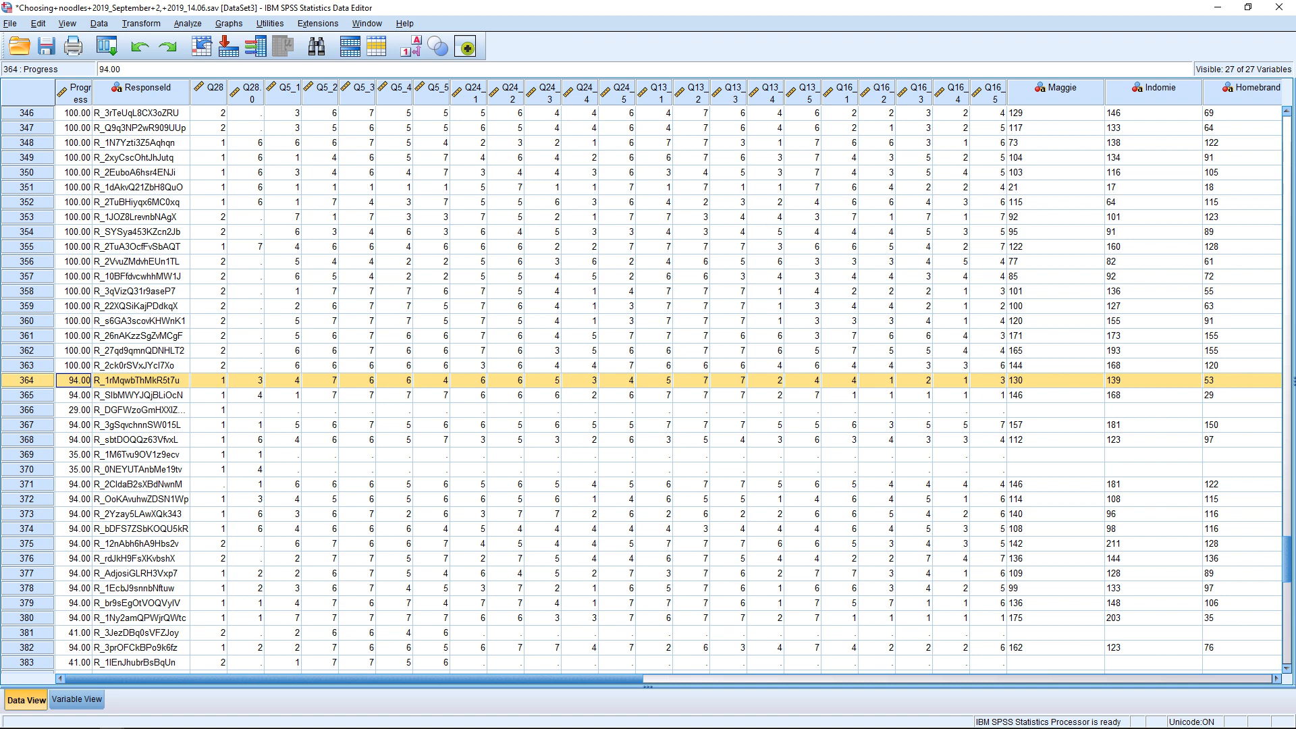
left_click(27, 396)
left_click(27, 410)
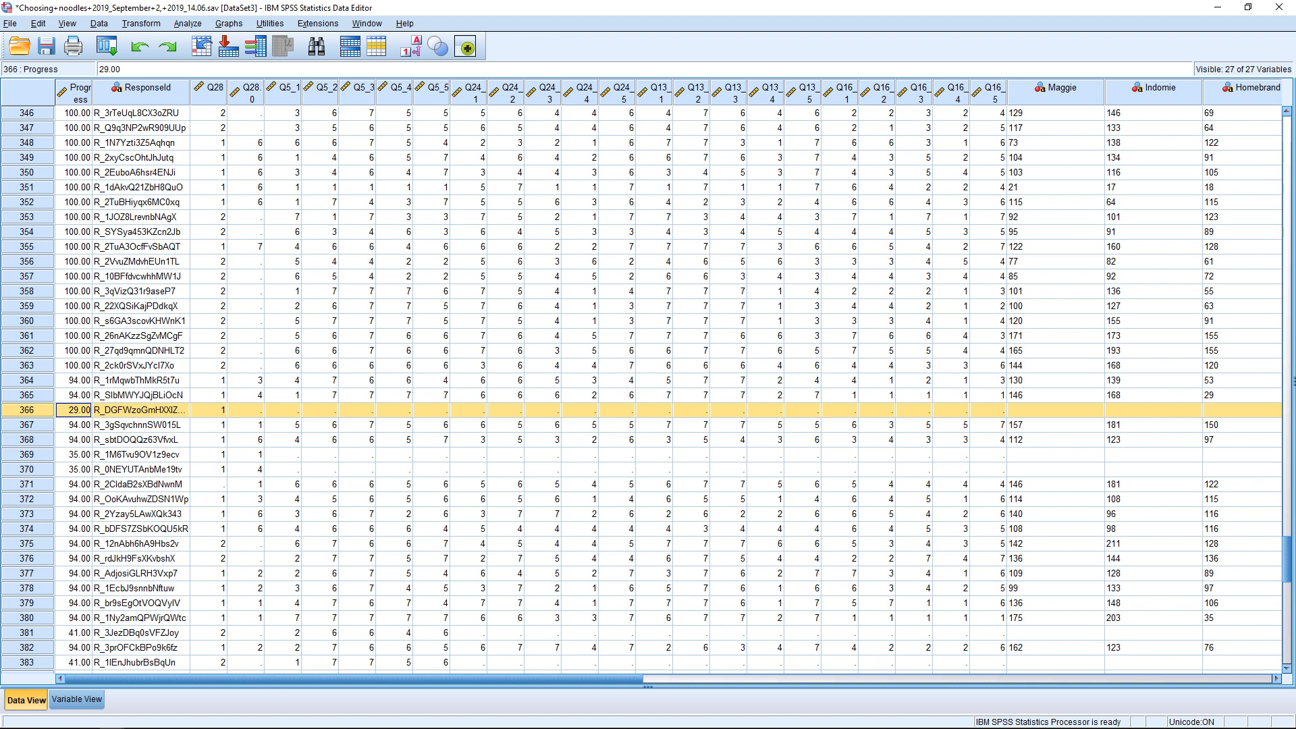
left_click(27, 455, "ctrl")
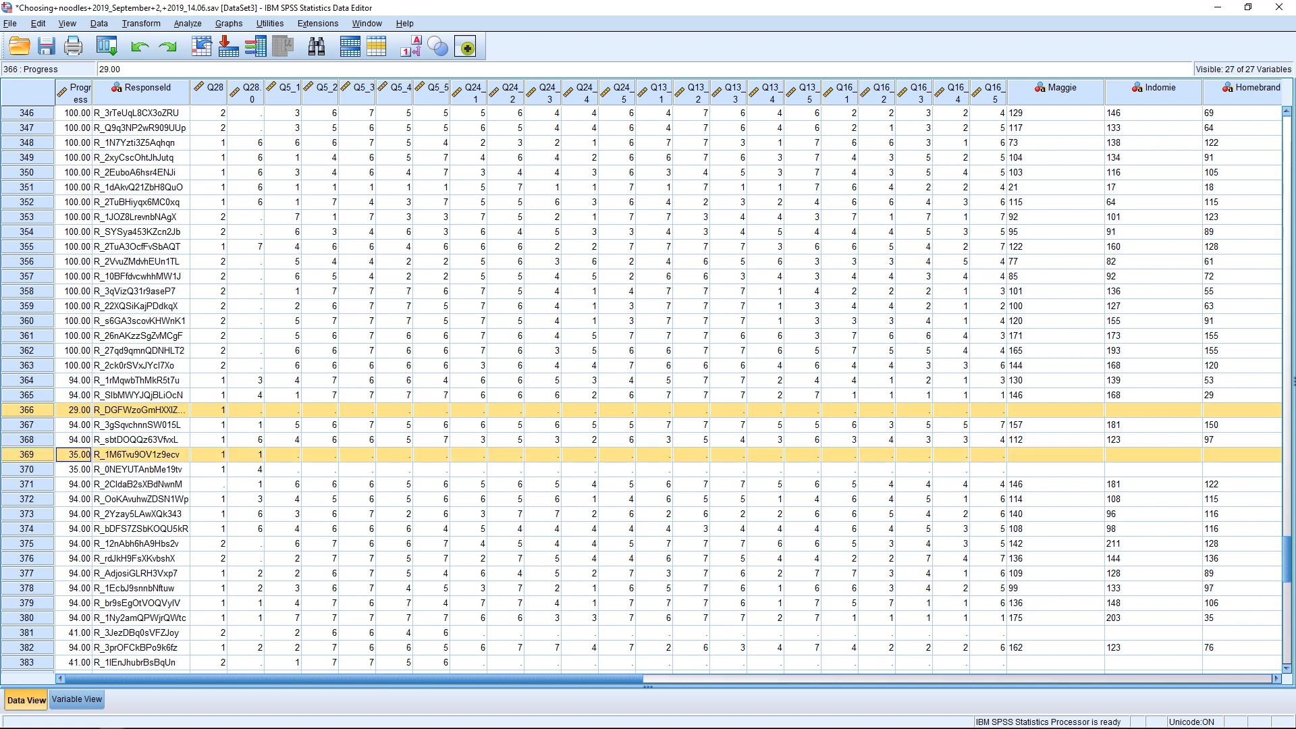
left_click(27, 470, "ctrl")
scroll(648, 389, "down", 3)
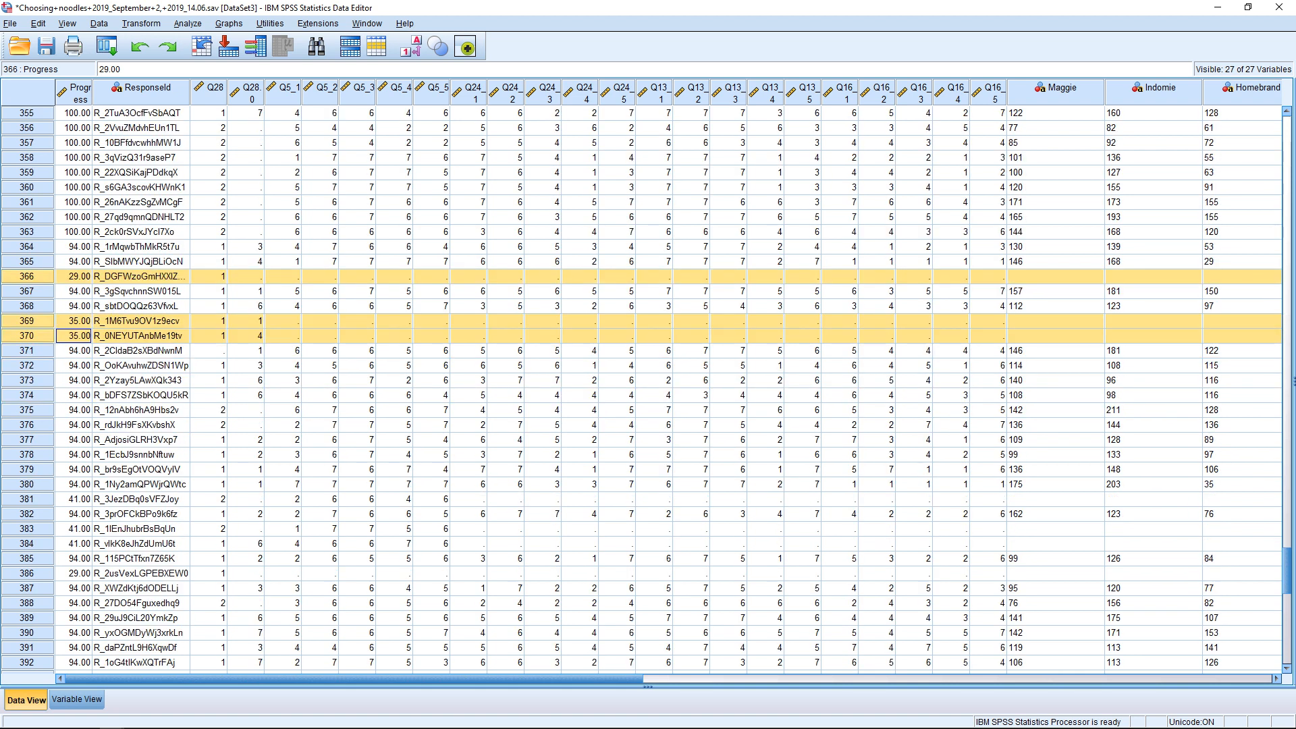
left_click(27, 500, "ctrl")
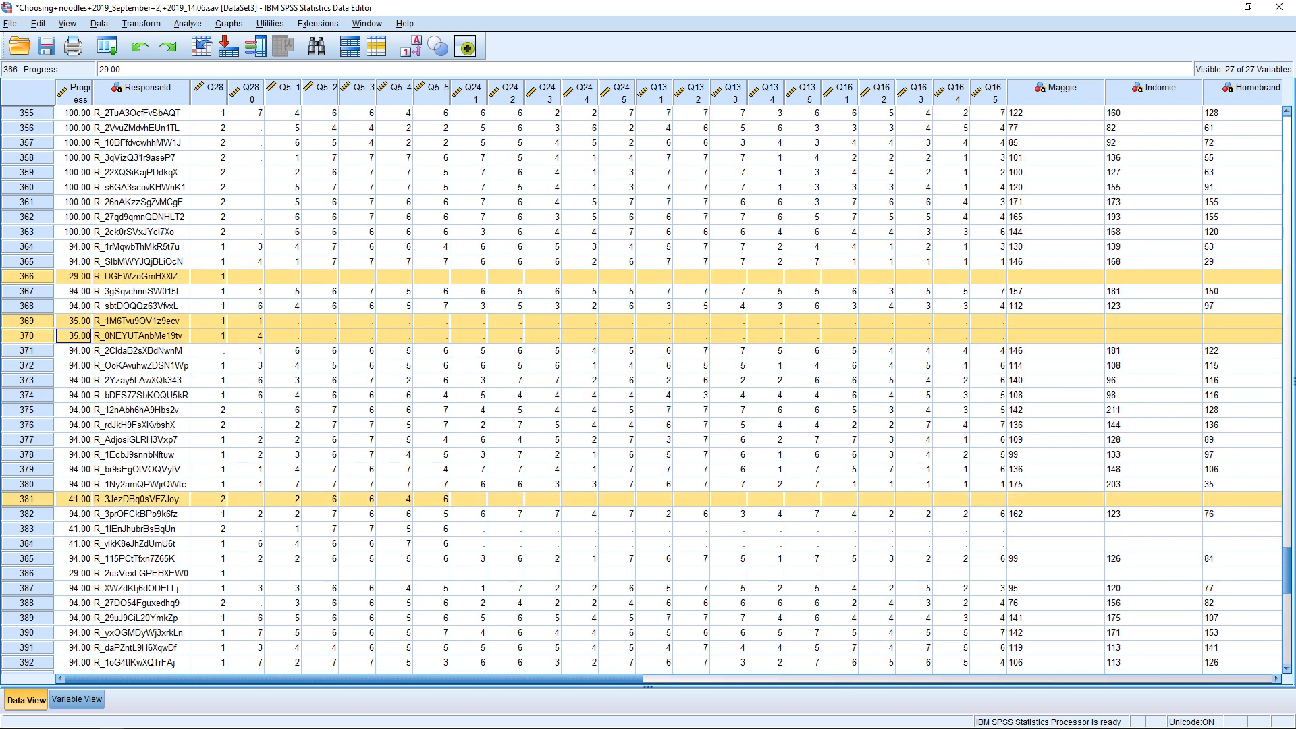
left_click(27, 529, "ctrl")
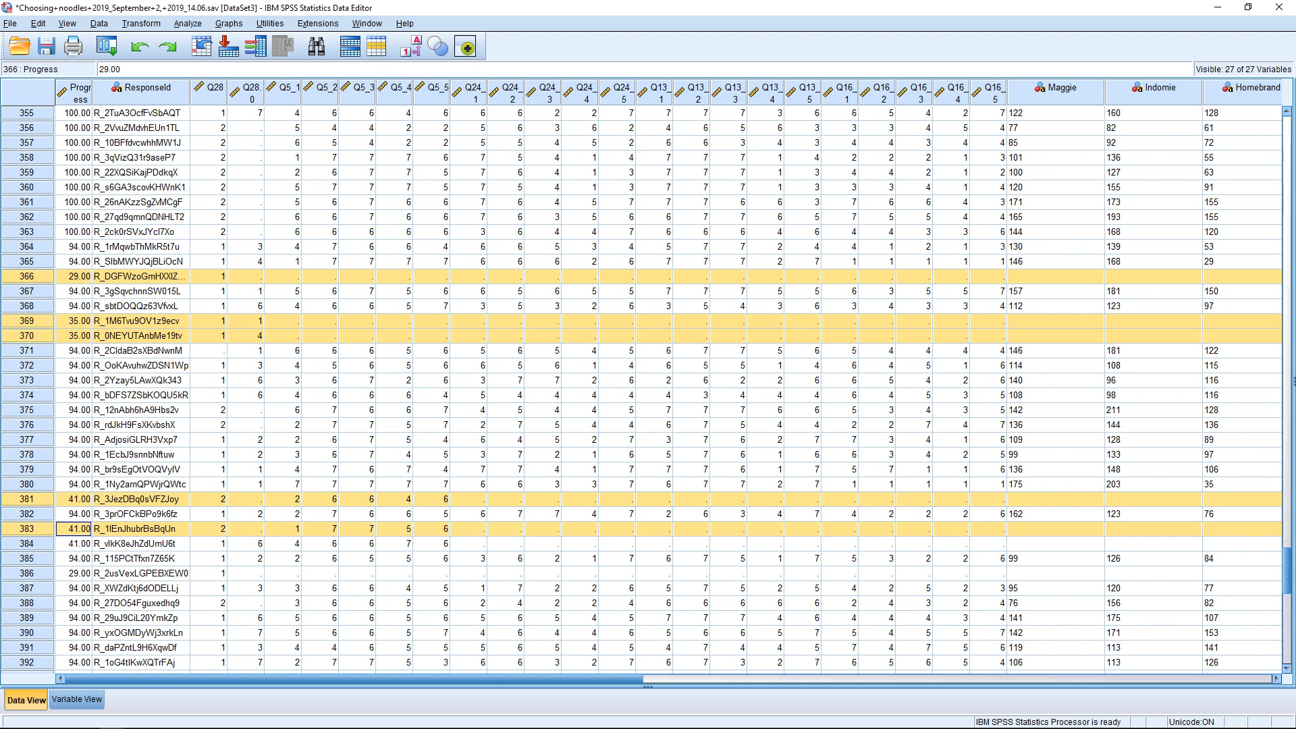
left_click(27, 544, "ctrl")
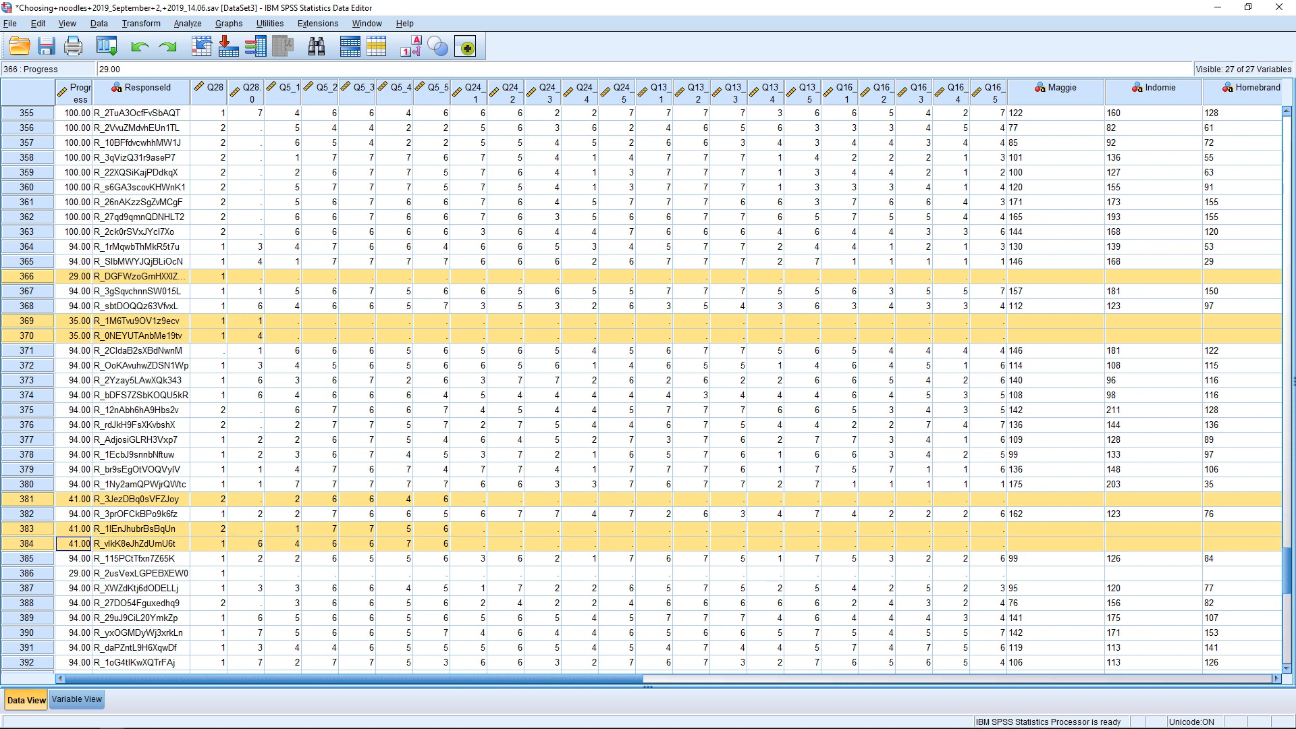
left_click(27, 573, "ctrl")
scroll(27, 573, "down", 8)
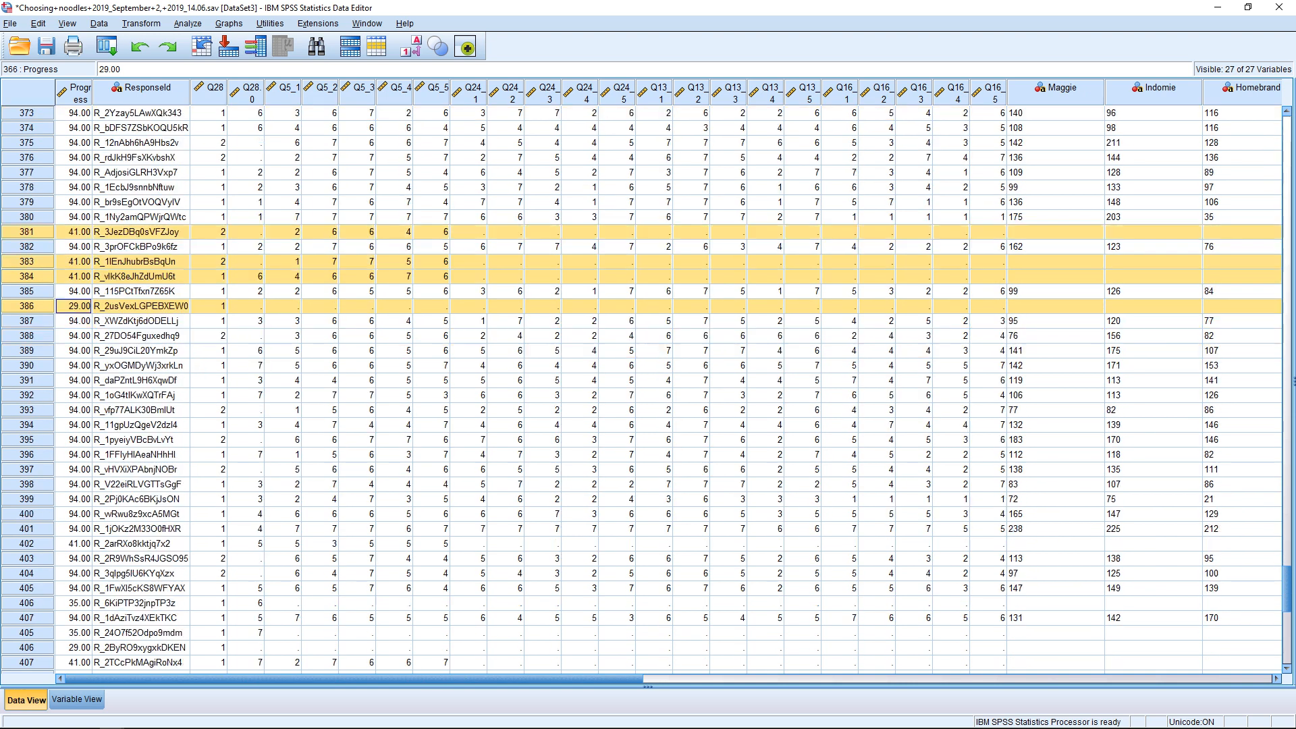
left_click(27, 455, "ctrl")
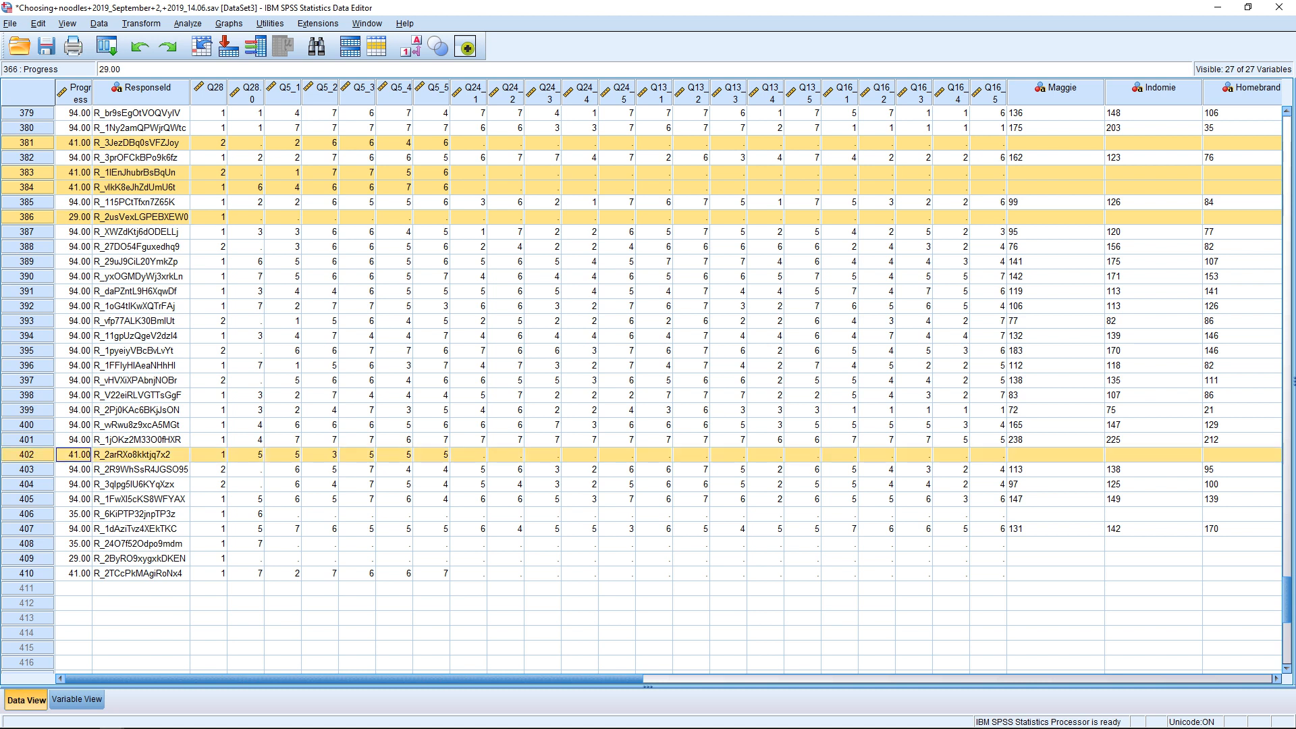
left_click(27, 514, "ctrl")
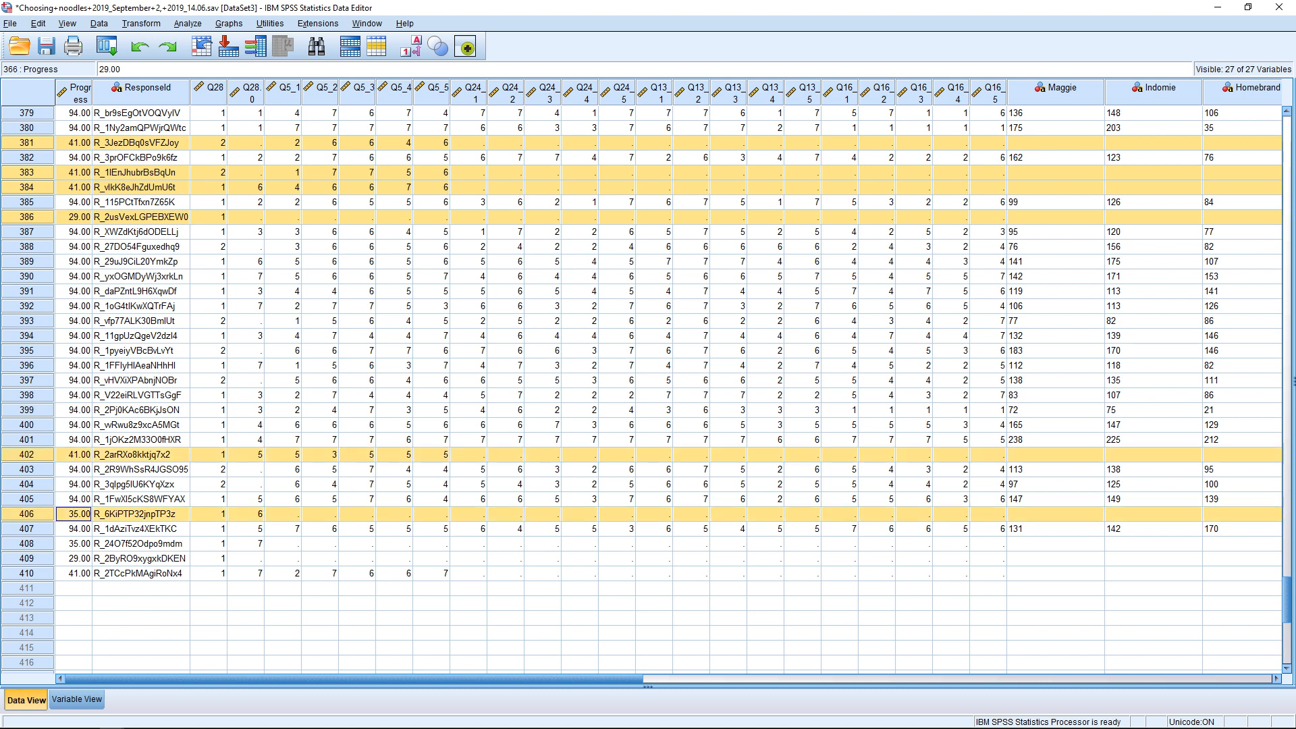
left_click(27, 544, "ctrl")
left_click(27, 559, "ctrl")
left_click(27, 574, "ctrl")
scroll(648, 368, "up", 4)
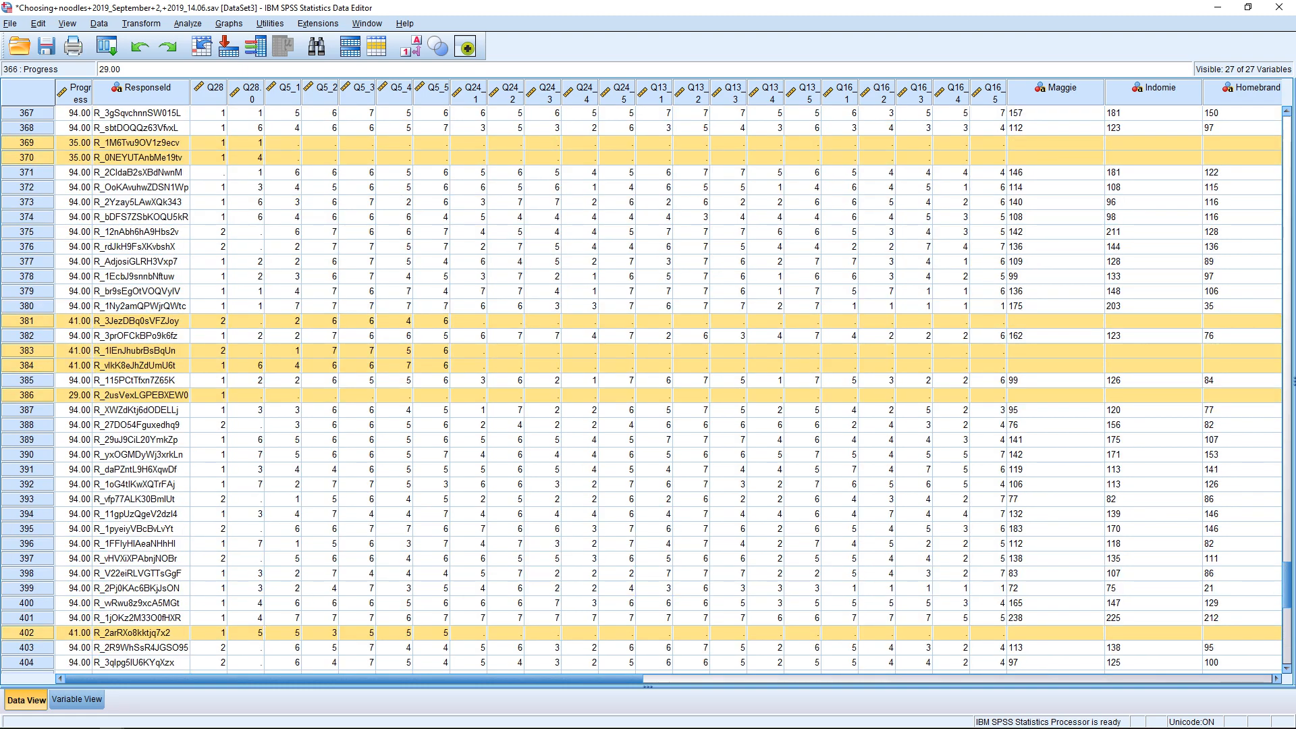
scroll(648, 368, "up", 14)
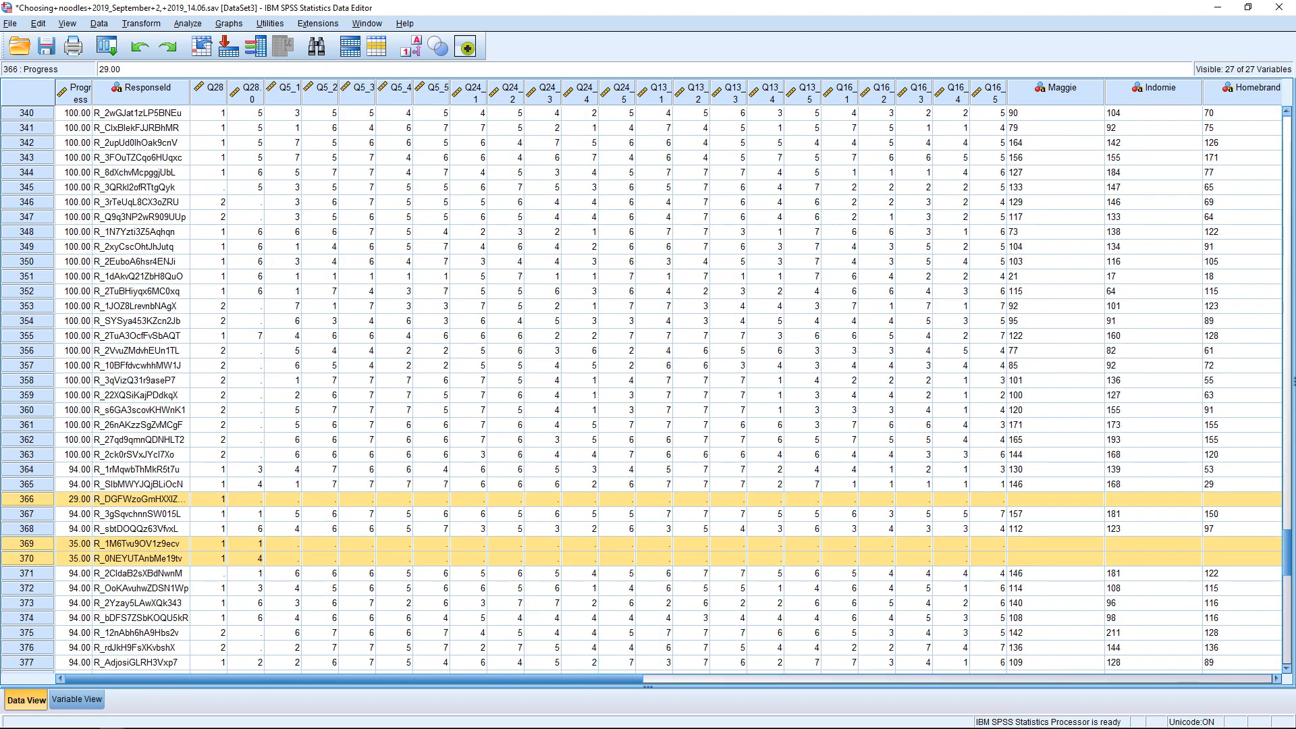
scroll(648, 368, "up", 5)
key("Delete")
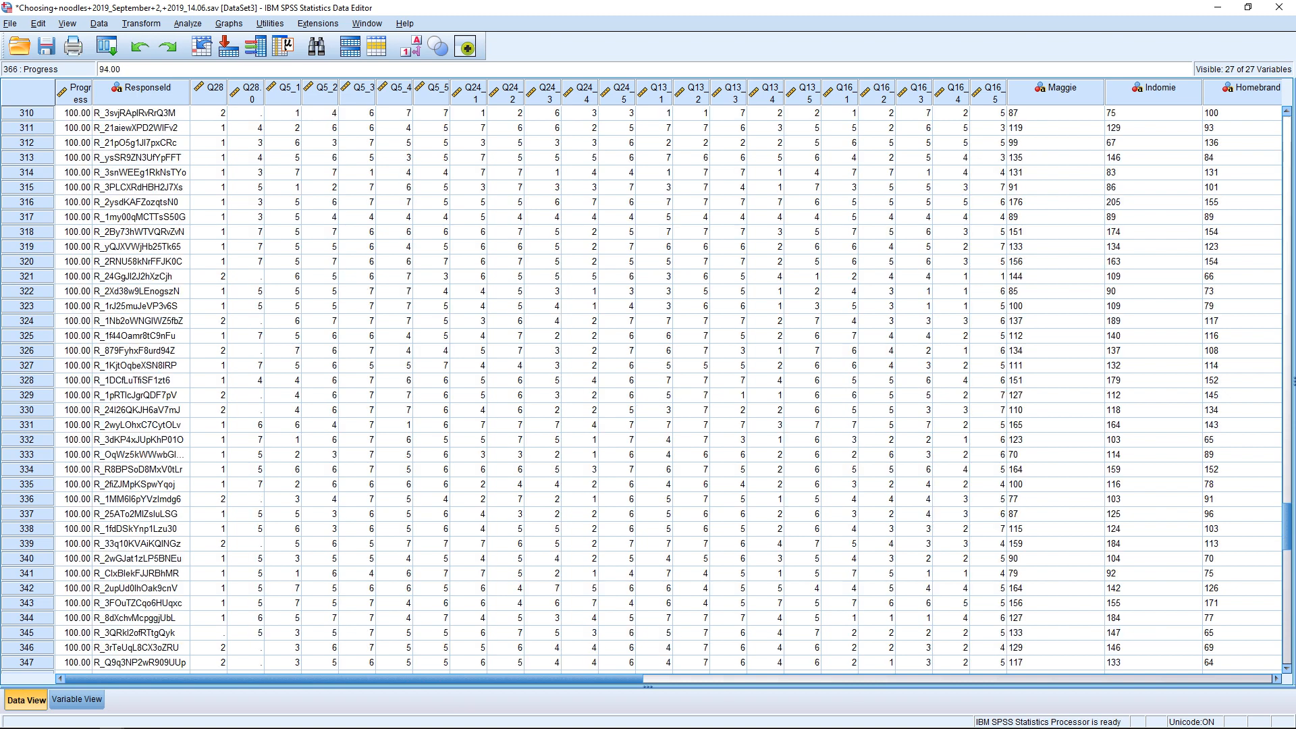
Step: Check the end of the data for leftover incomplete responses, down to the last case, 398
scroll(648, 367, "down", 20)
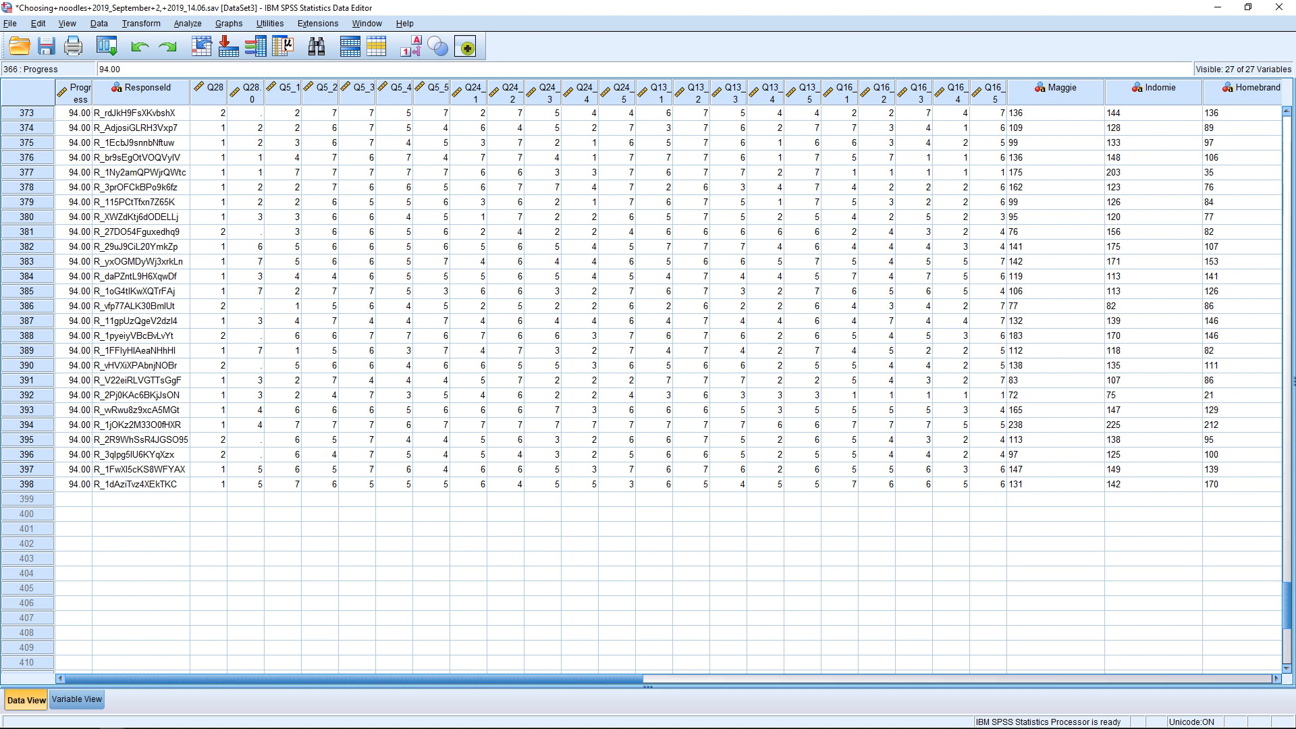
scroll(648, 388, "up", 2)
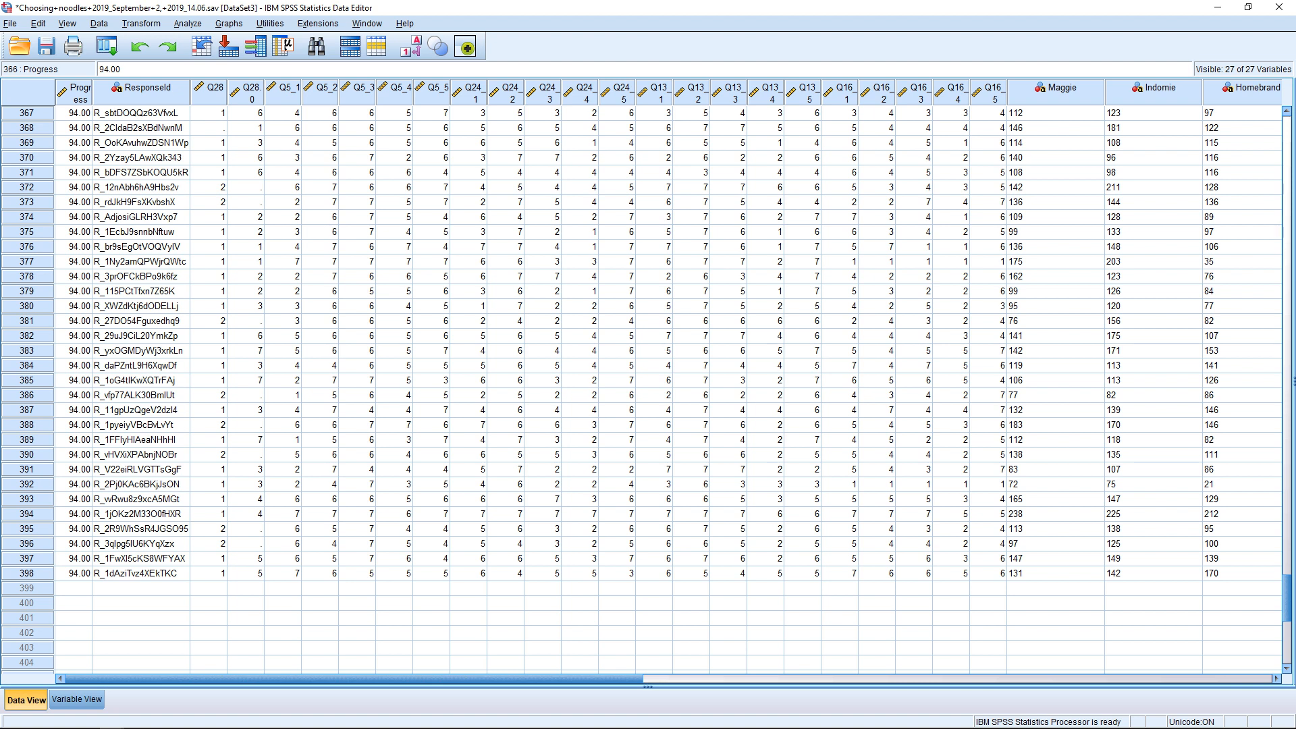
left_click(27, 574)
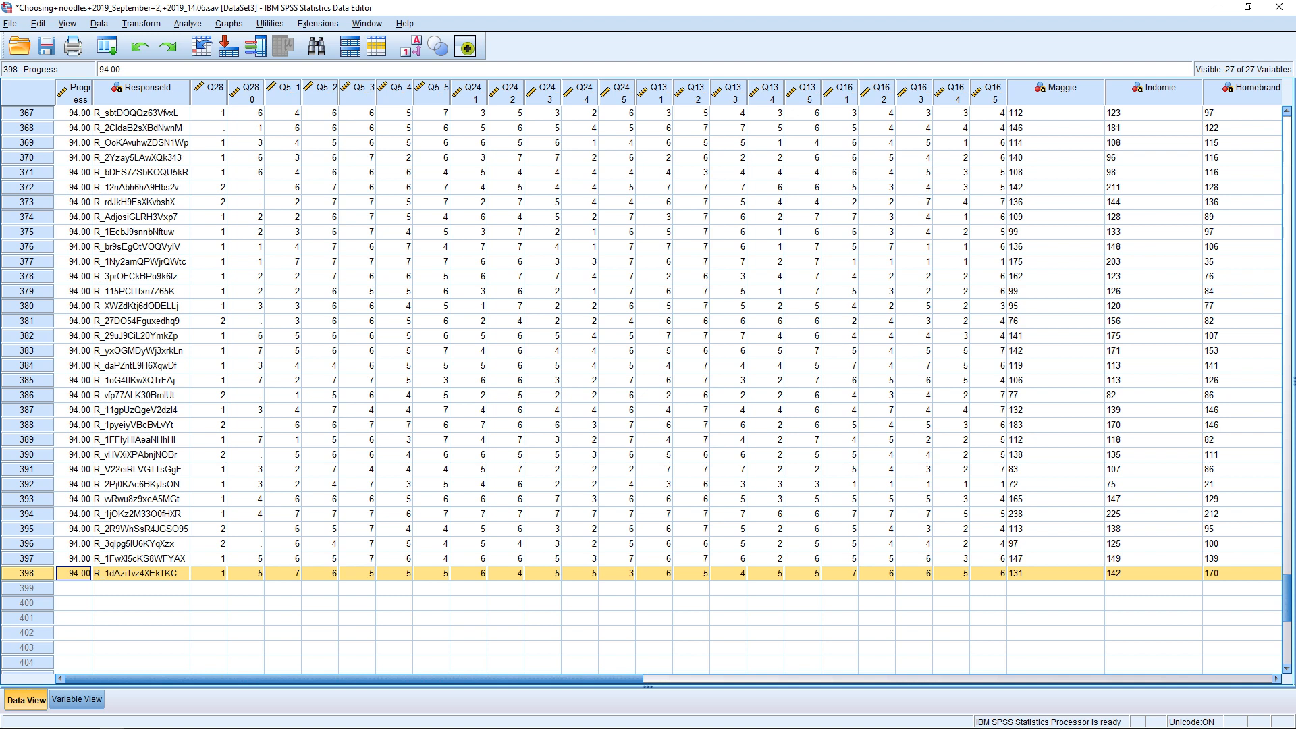
Step: Look back up through the remaining cases to around case 166, examining the Q28.0 value in case 324
scroll(648, 372, "up", 16)
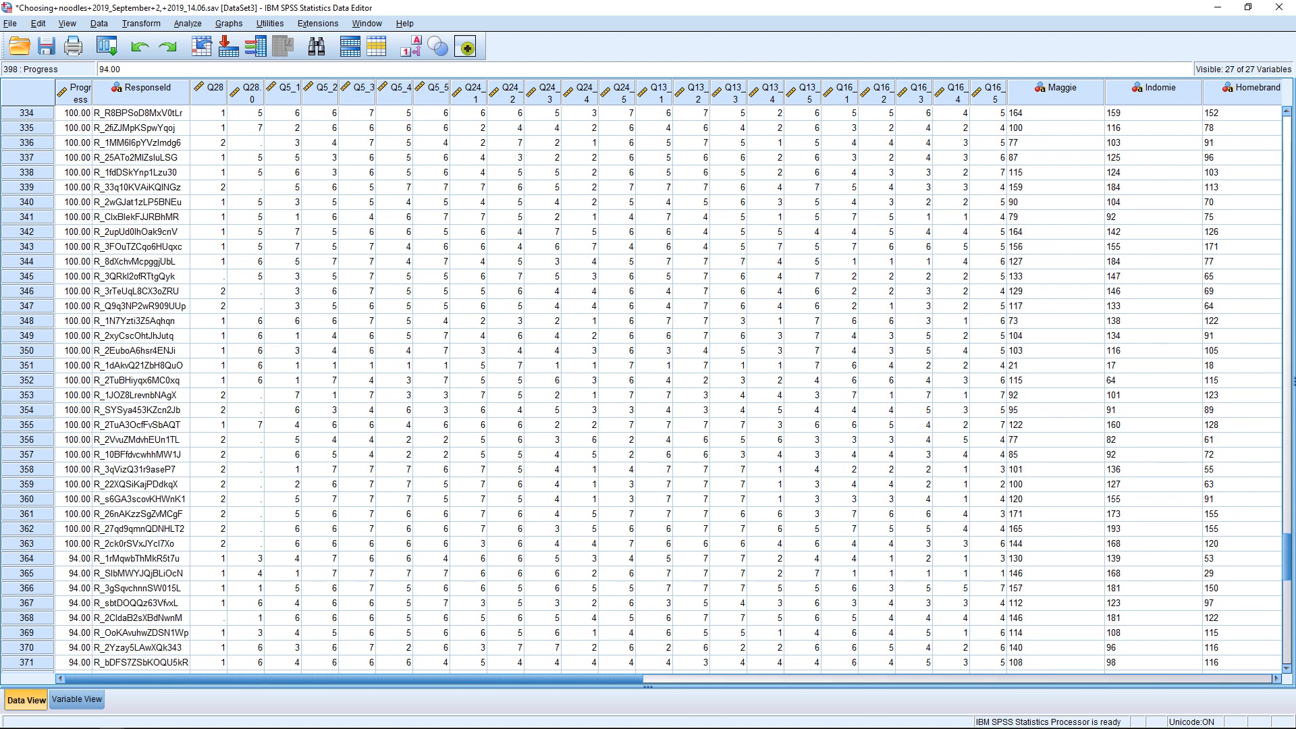
left_click(245, 187)
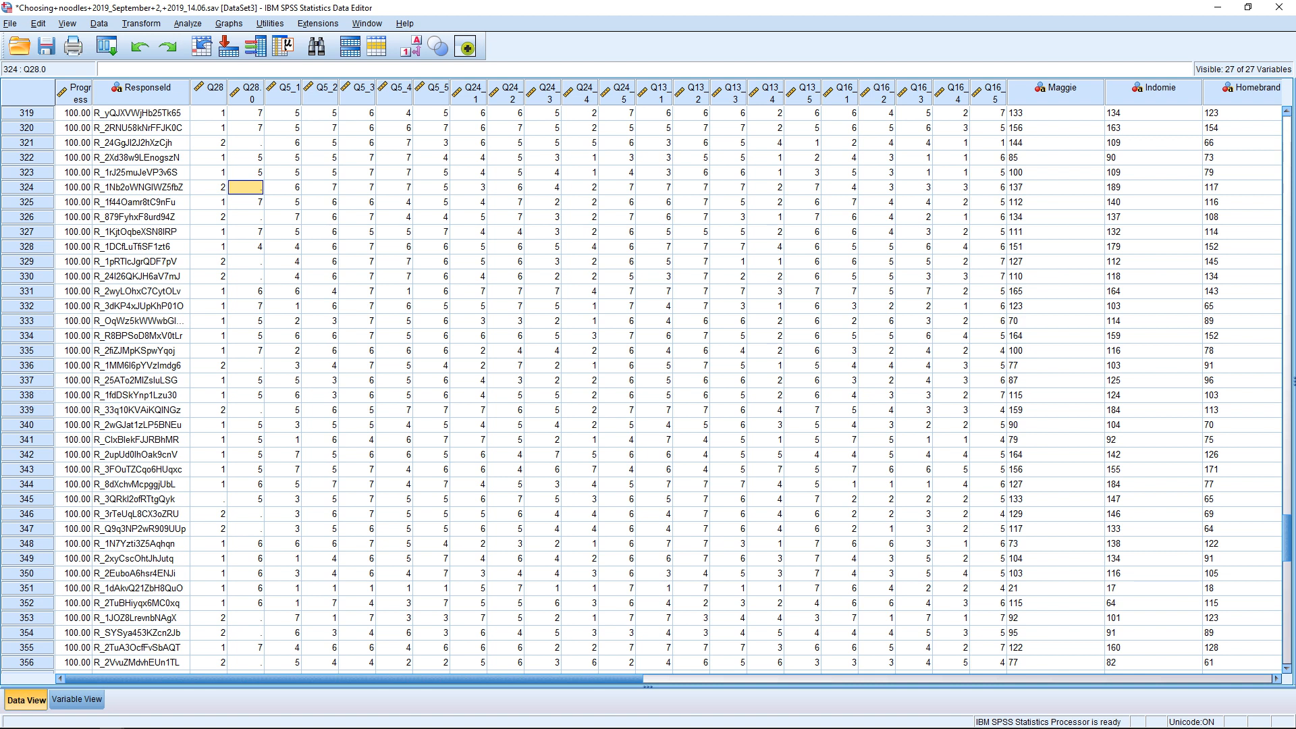
scroll(648, 388, "up", 11)
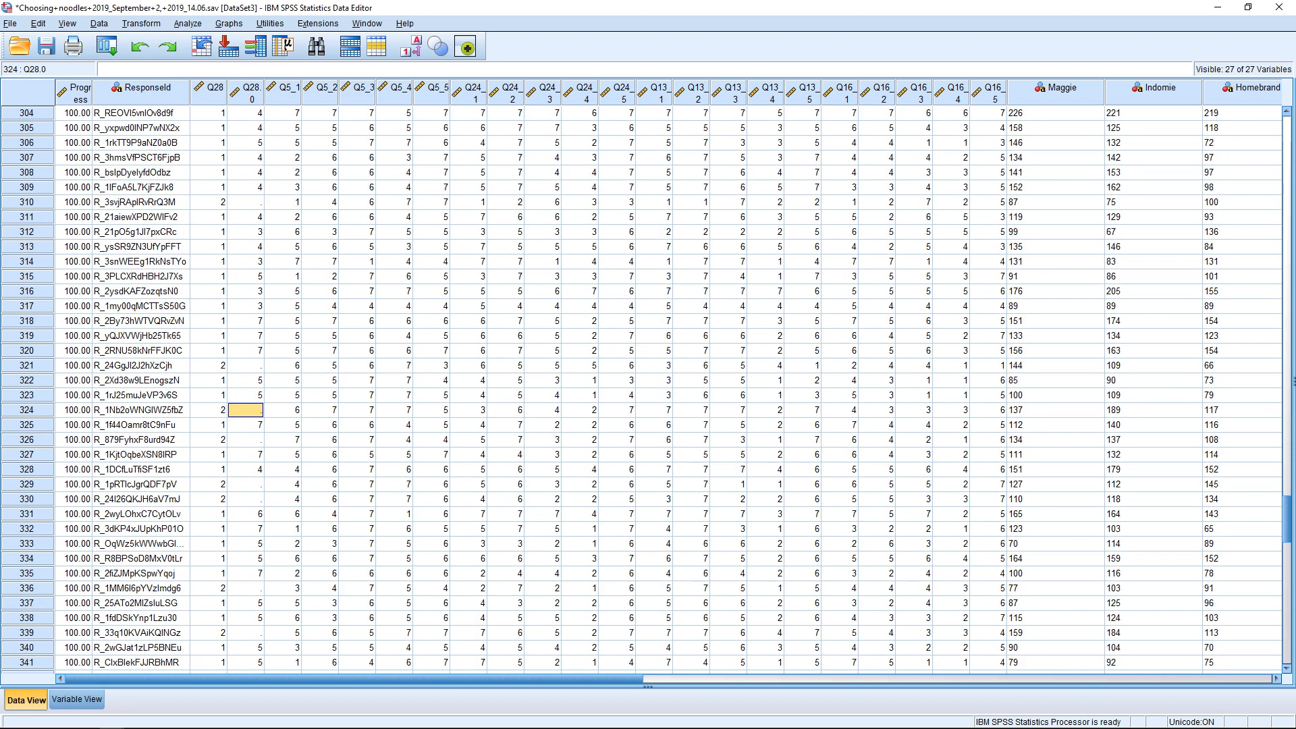
scroll(648, 389, "up", 5)
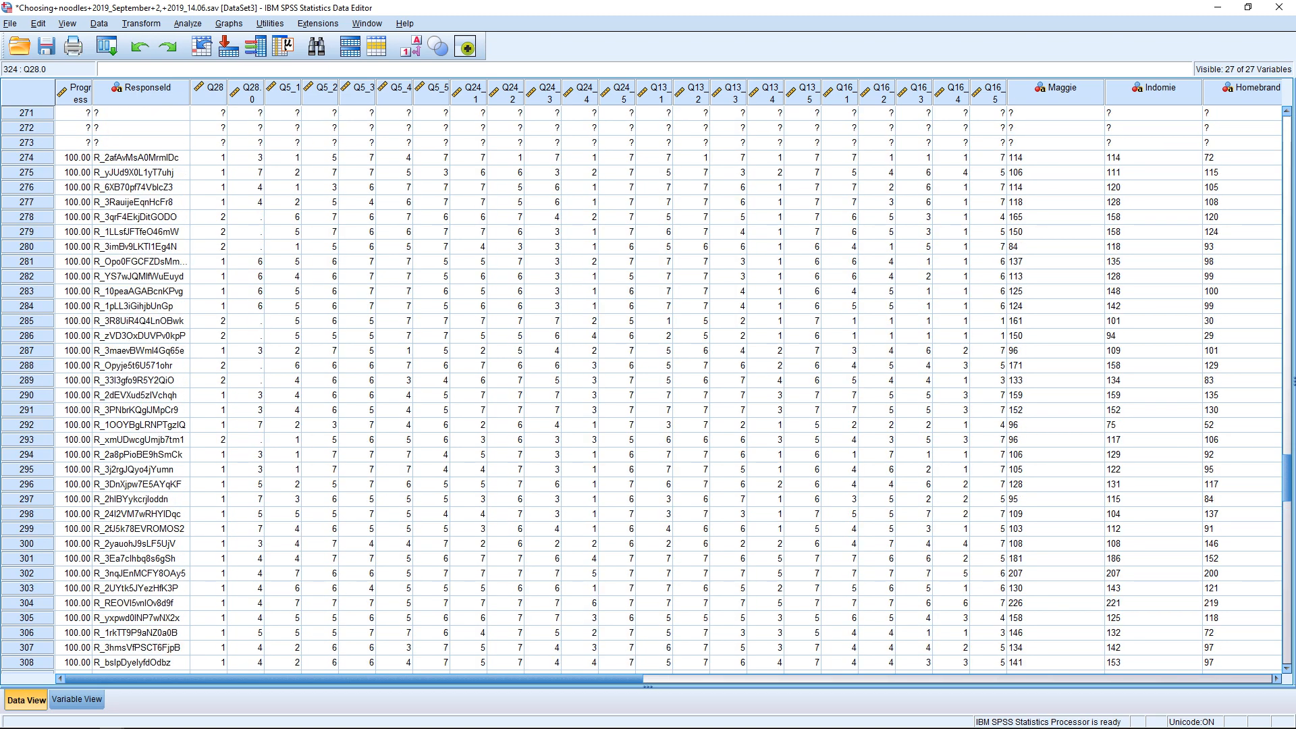
scroll(648, 389, "up", 4)
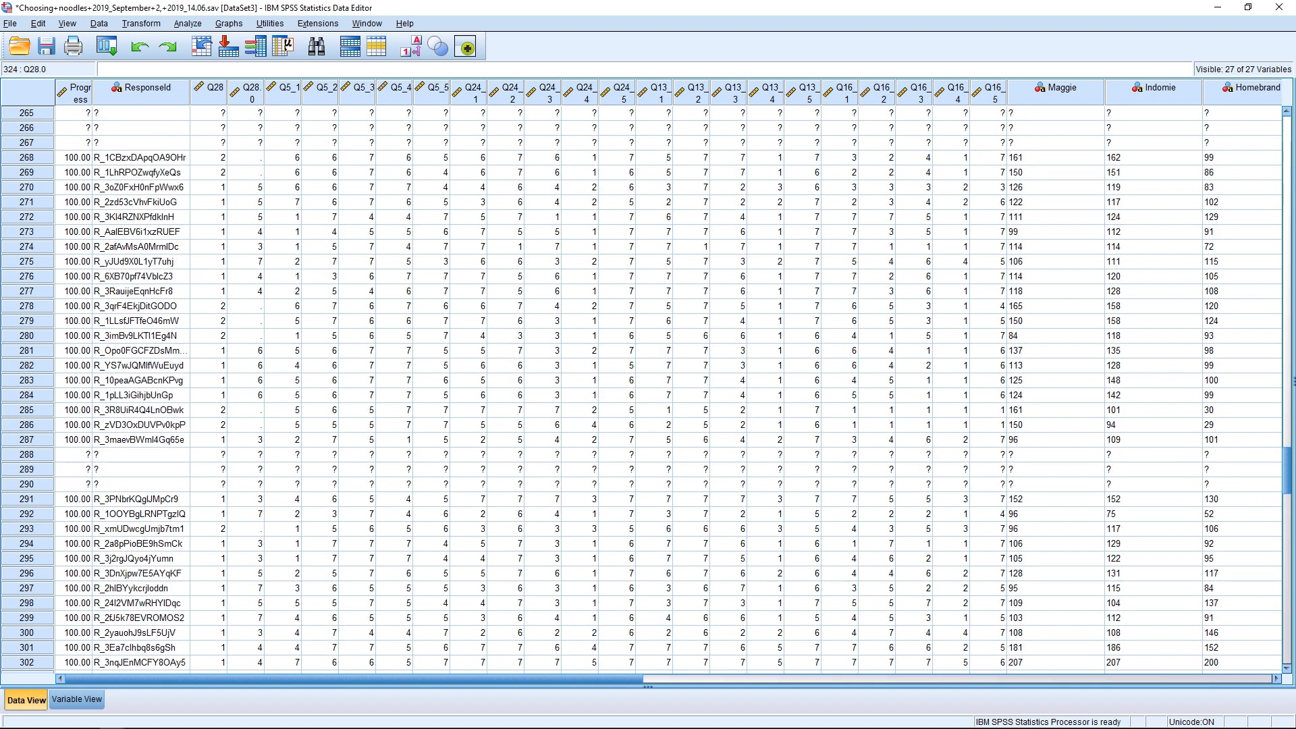
scroll(648, 389, "up", 3)
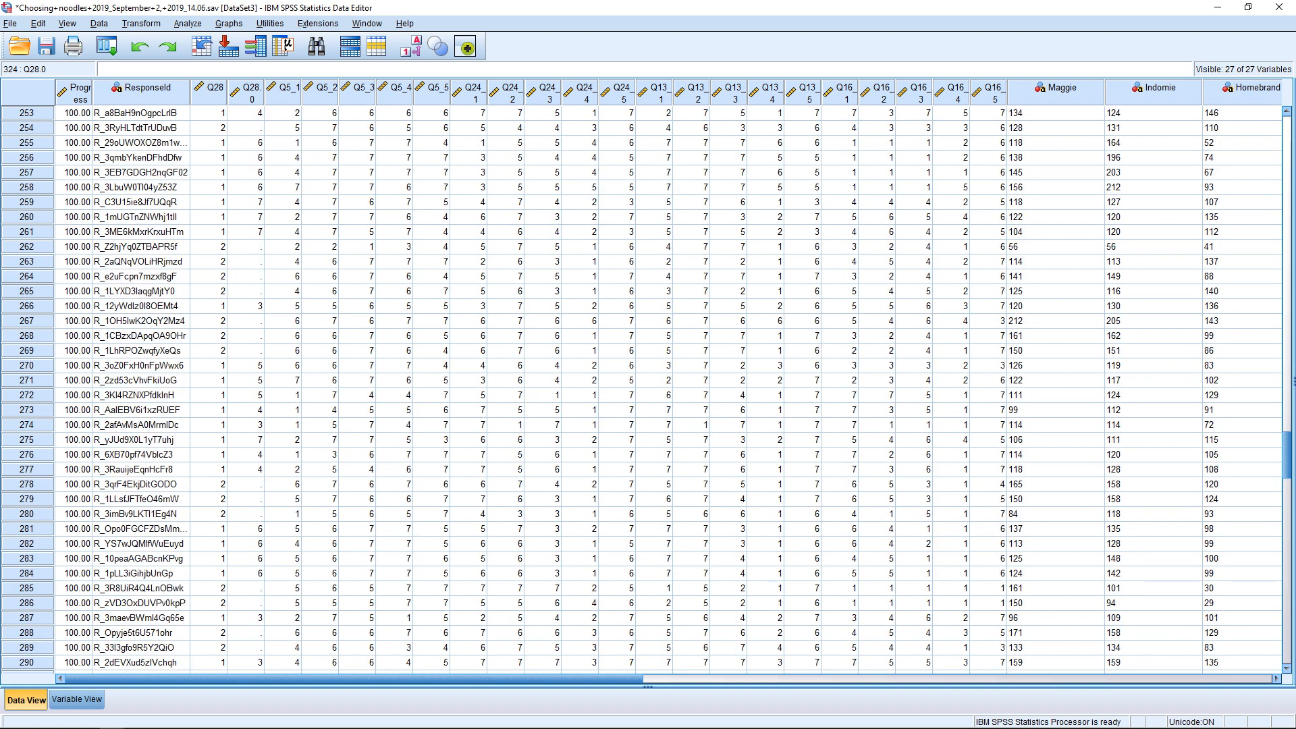
scroll(648, 389, "up", 3)
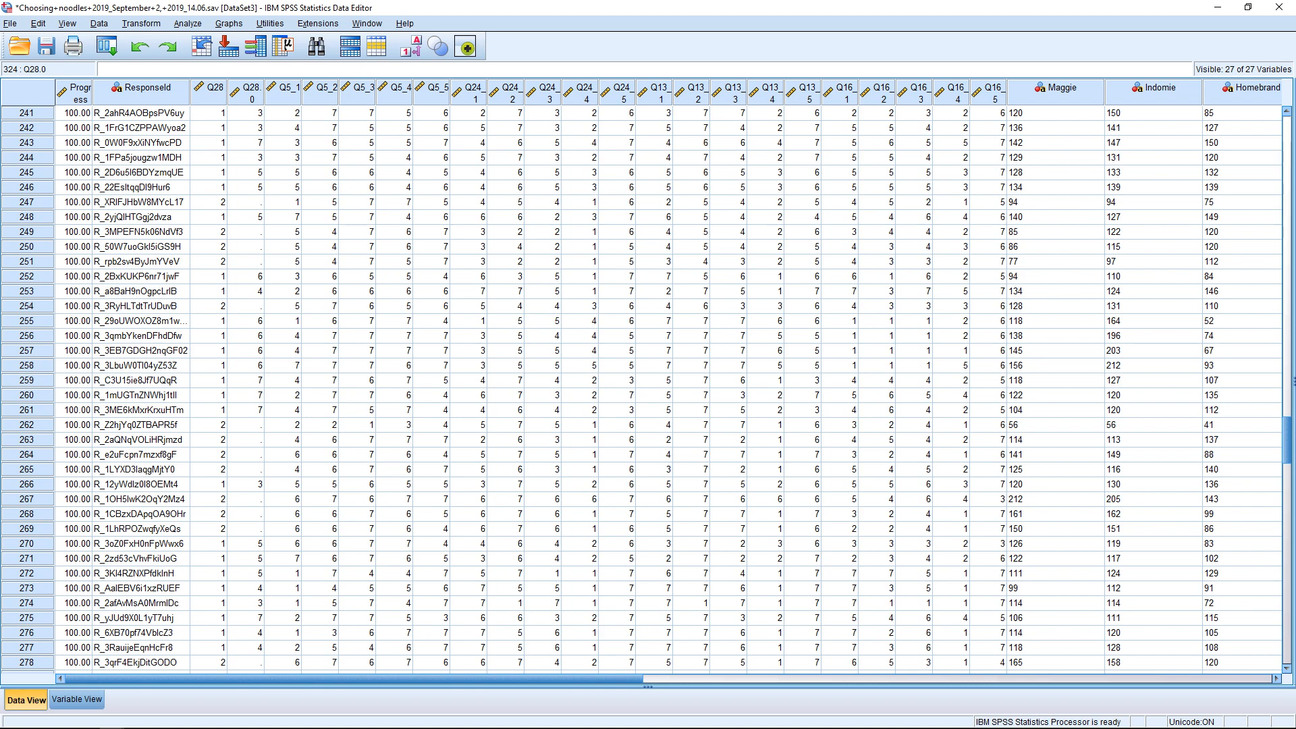
scroll(648, 389, "up", 10)
scroll(648, 389, "up", 2)
scroll(648, 389, "up", 6)
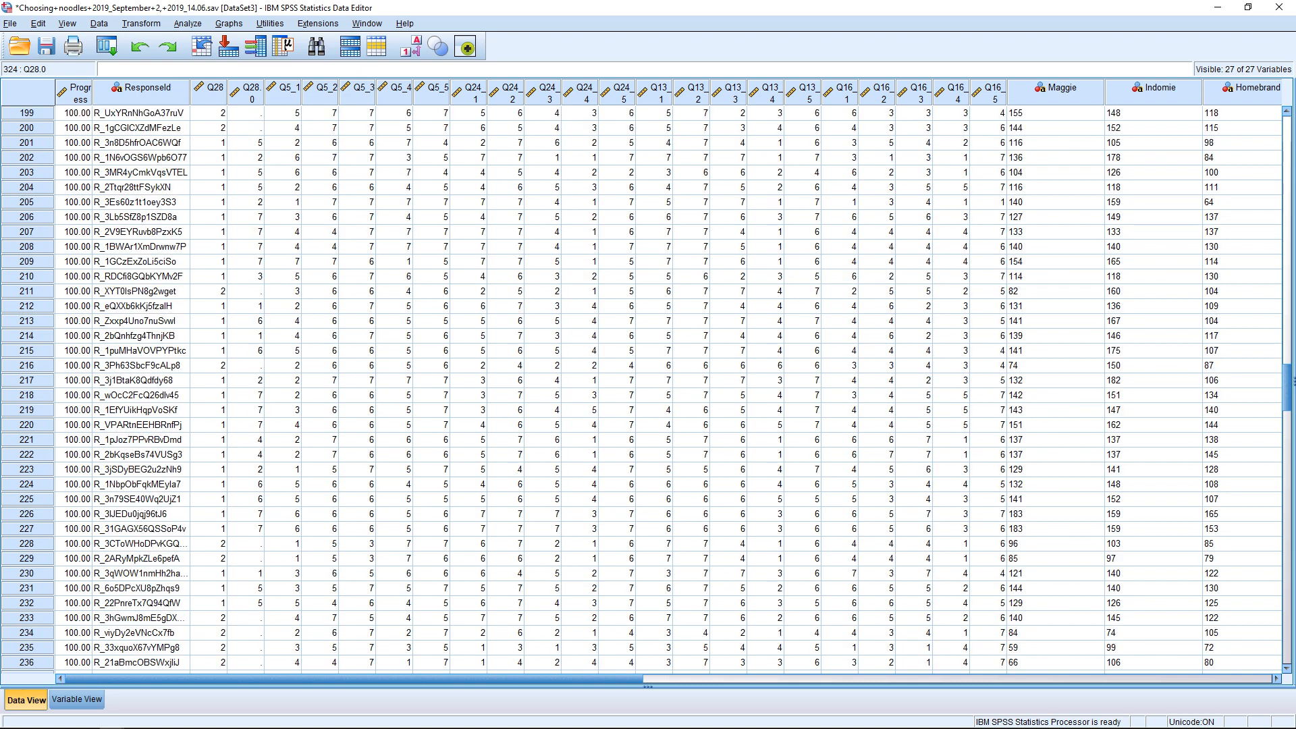
scroll(649, 389, "up", 7)
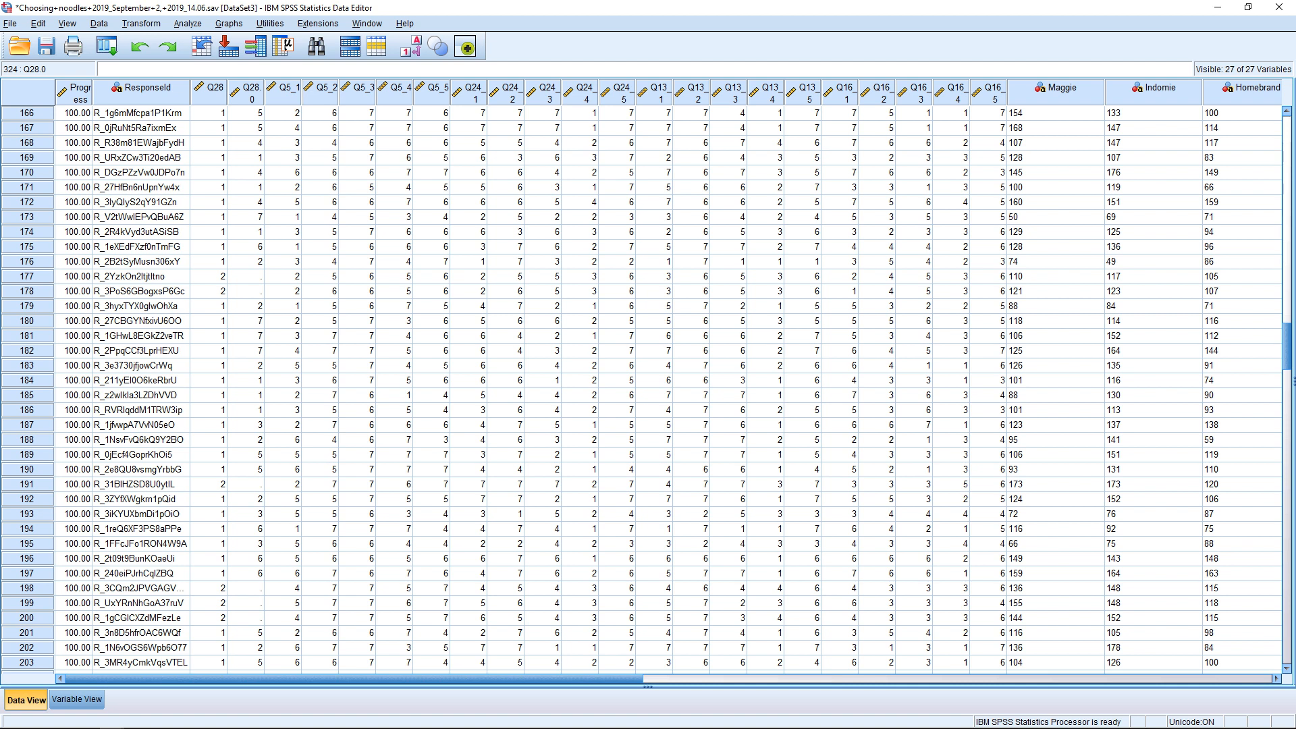
Step: Rename the enrolment variable Q28 as ENROLSTAT and the enrolment time variable Q28.0 as ENROLTIME
left_click(76, 700)
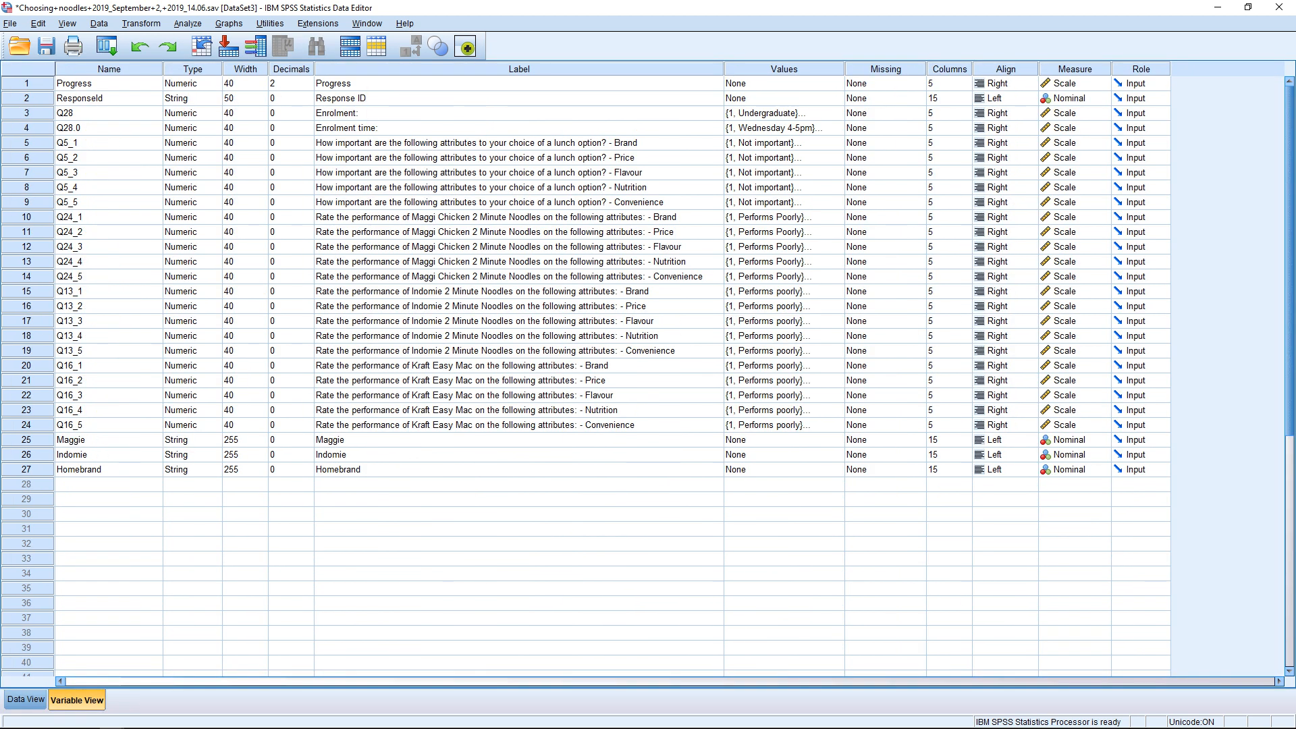
left_click(109, 307)
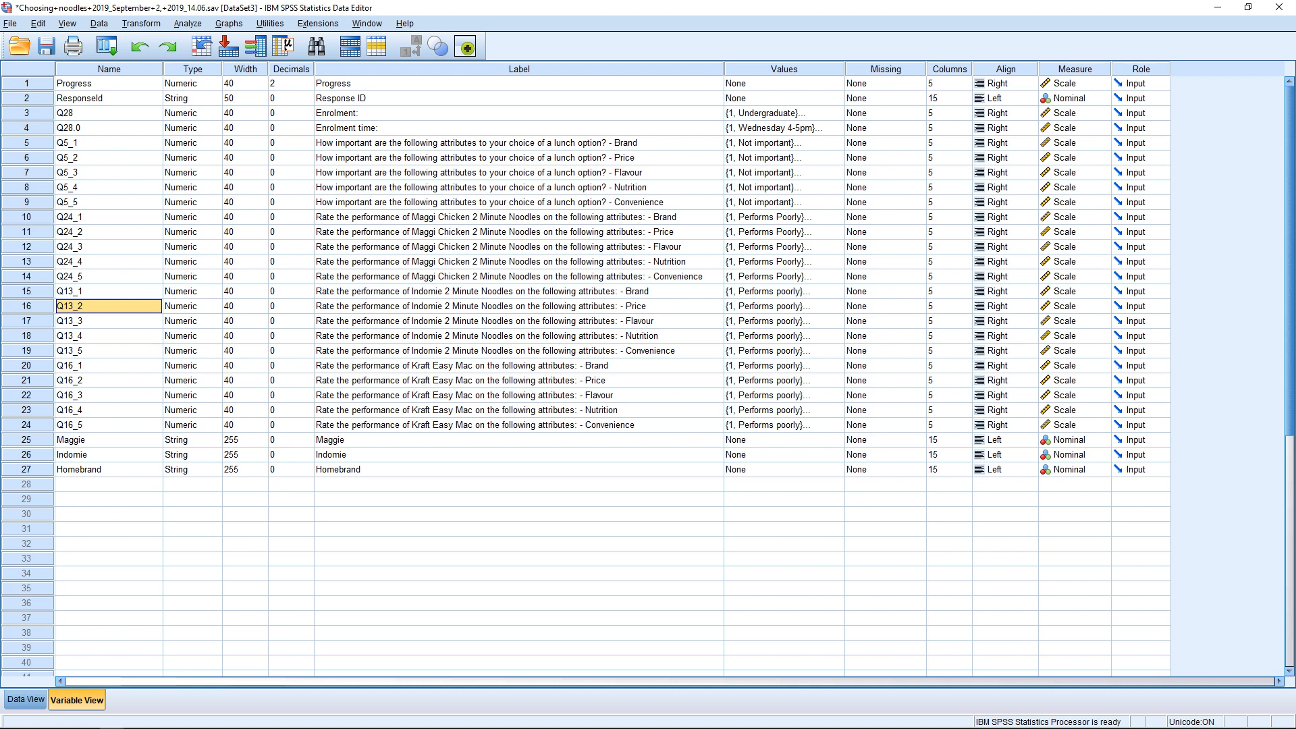
left_click(109, 113)
left_click(108, 128)
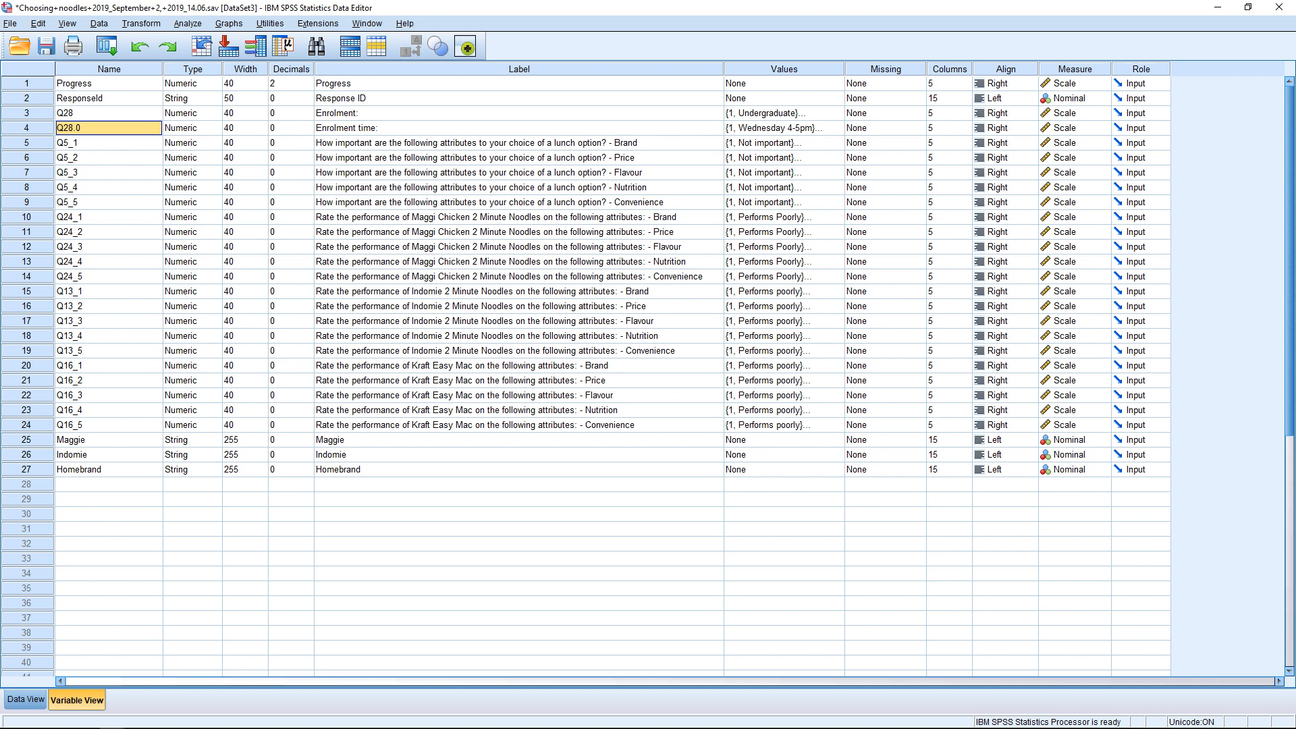
left_click(109, 113)
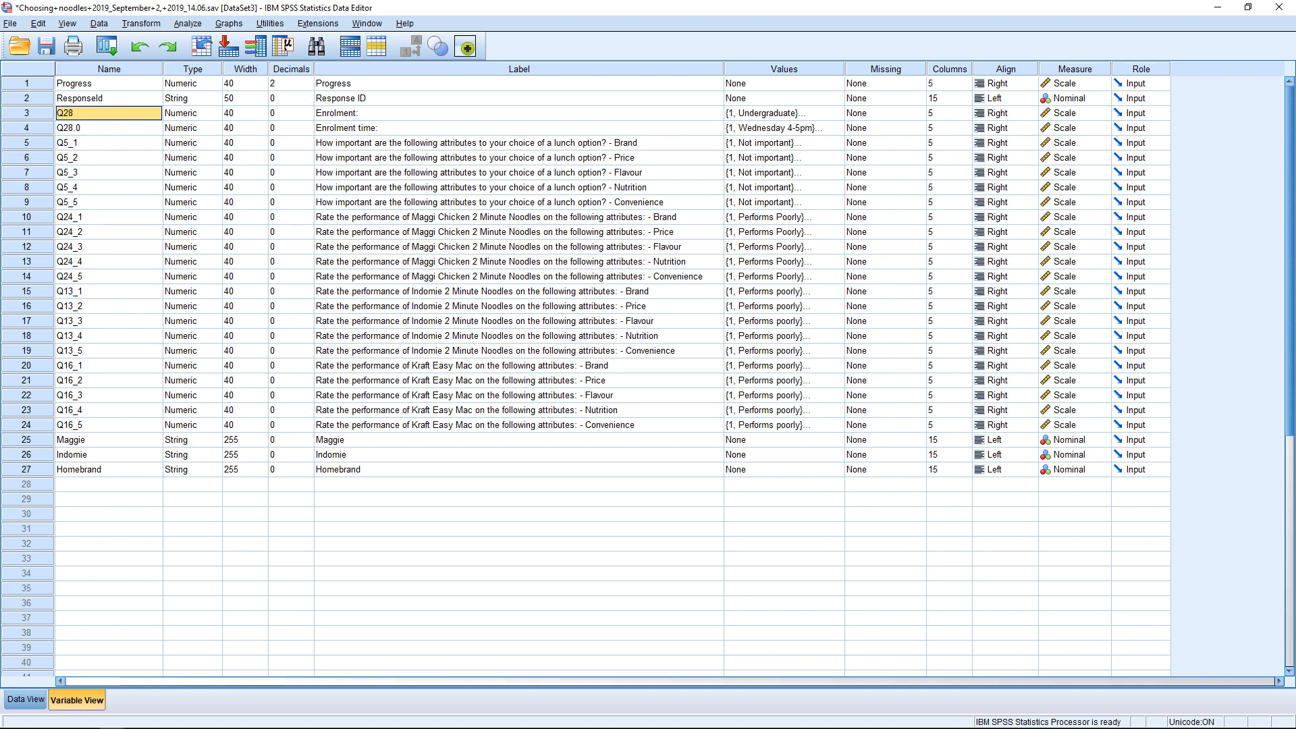
type("ENROL")
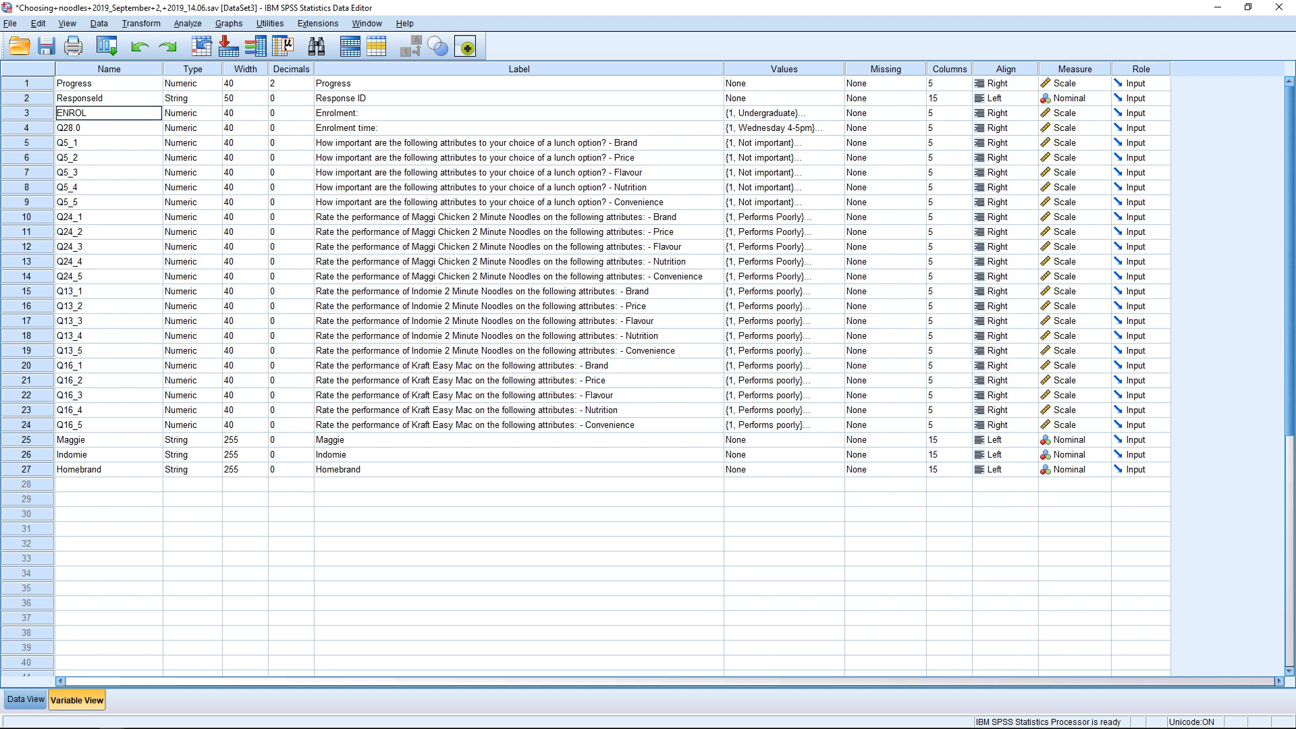
type("STAT")
key("Return")
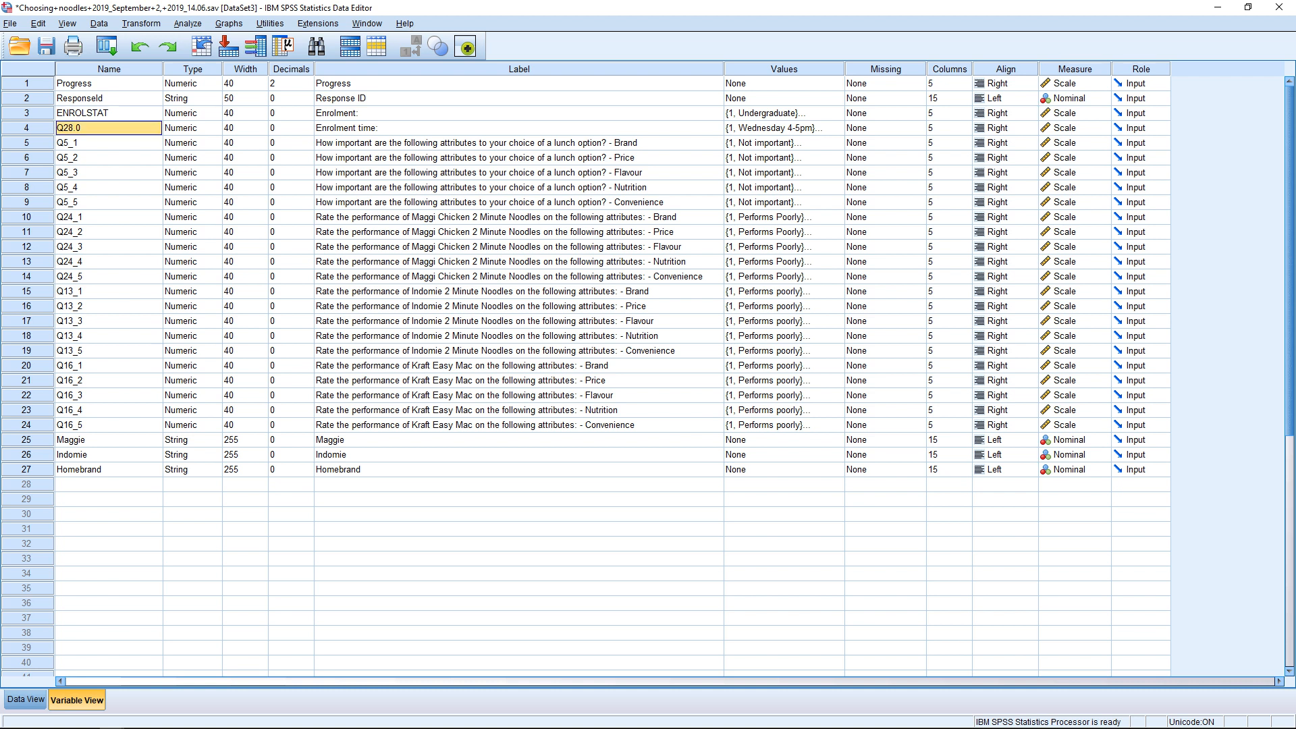
type("ENROL")
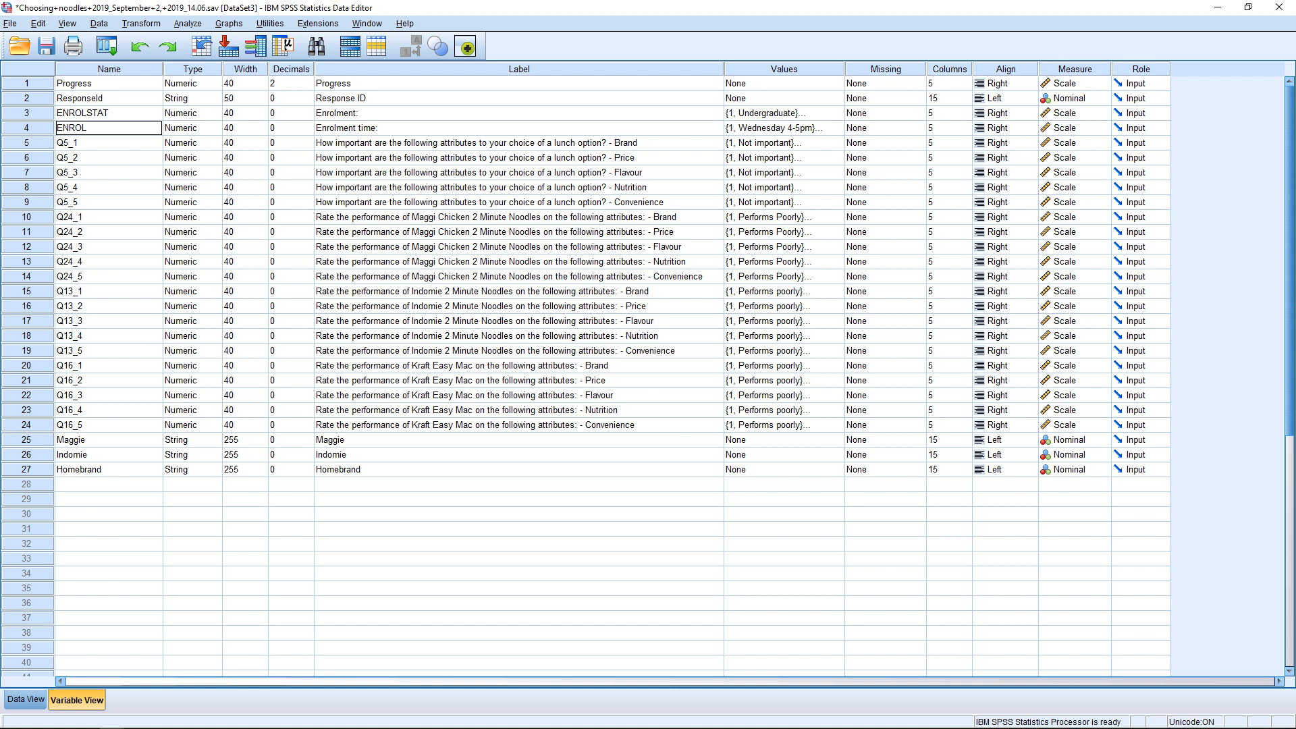
type("TIME")
key("Return")
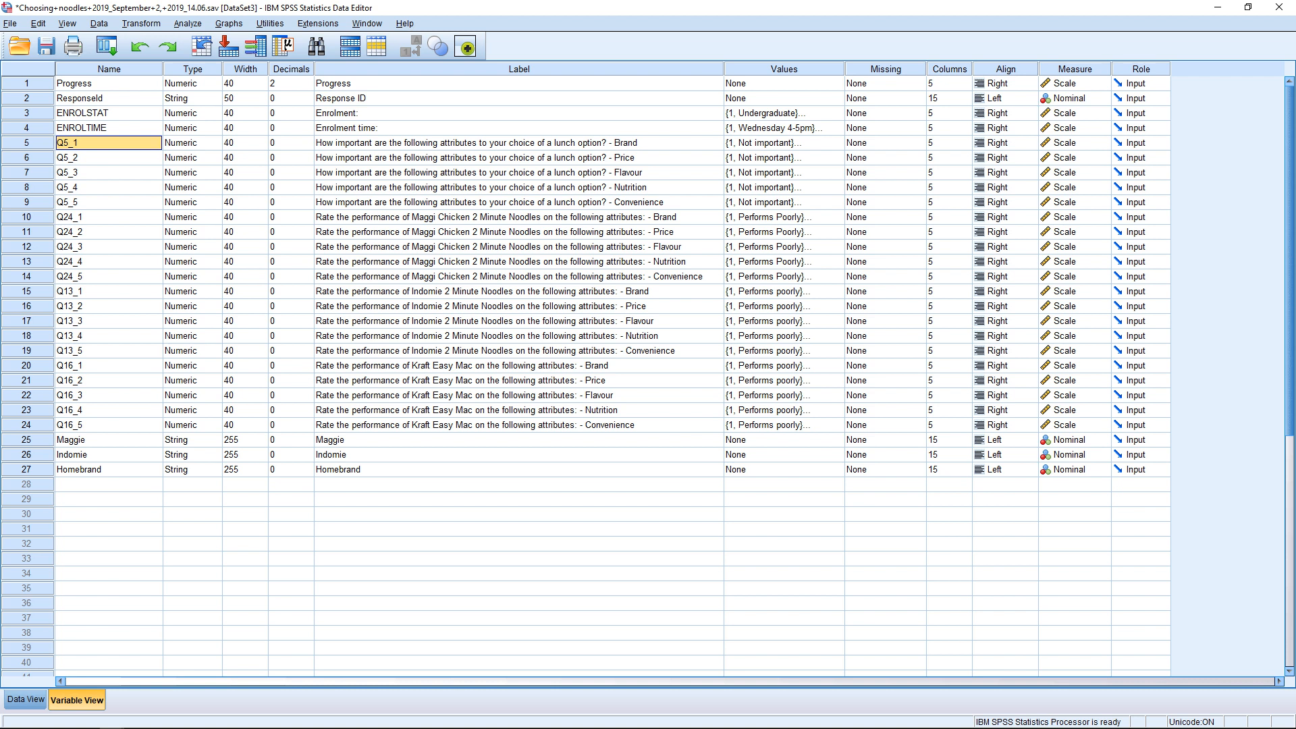
Step: Rename the brand importance variable Q5_1 as IMPATTBRAND
type("IMP")
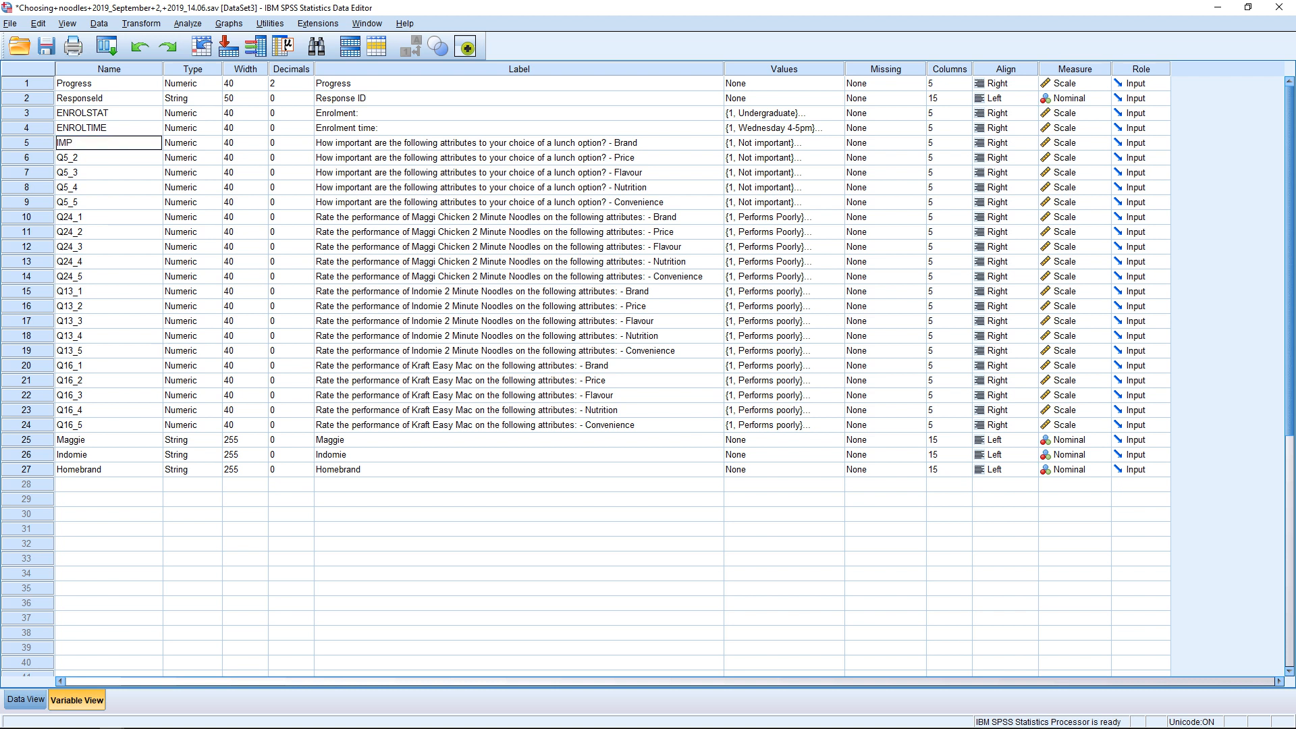
type("ATTBRAND")
key("Return")
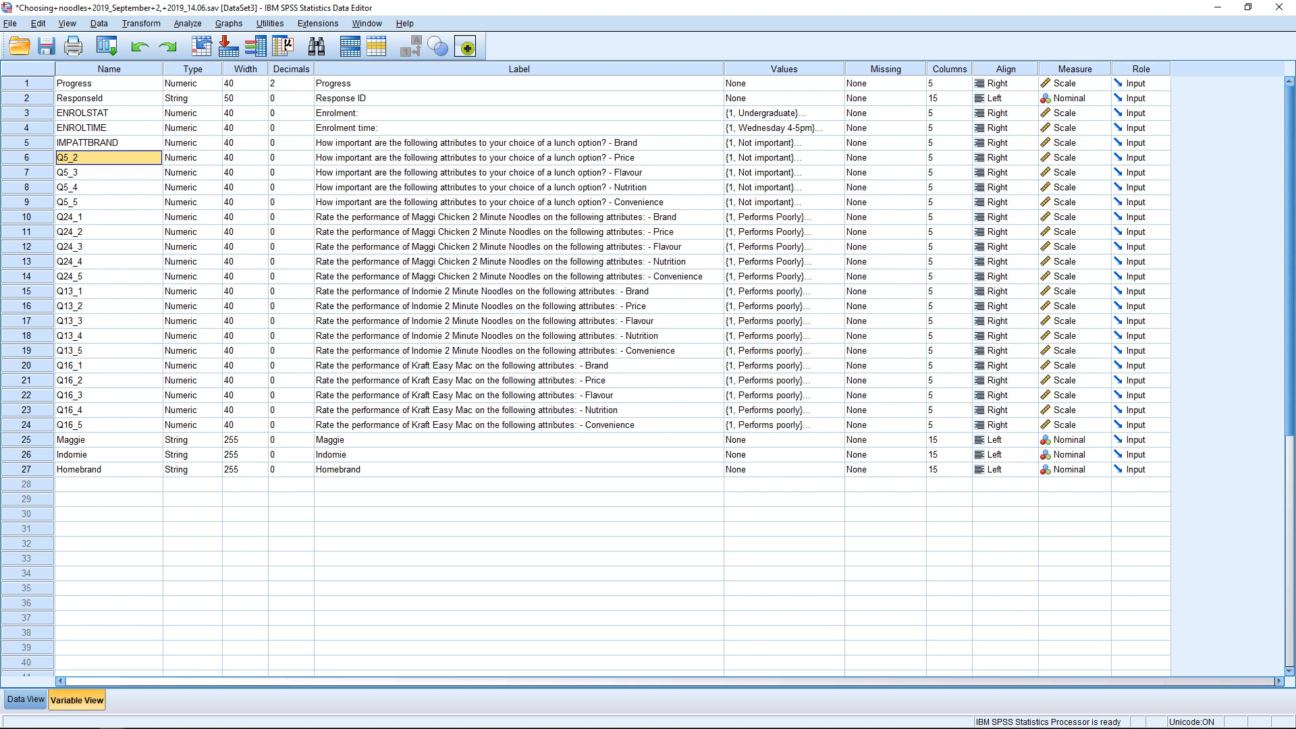
Step: Rename the price importance variable Q5_2 as IMPATTPRICE, reusing the IMPATT prefix copied from the brand importance variable's name
left_click(109, 143)
double_click(88, 143)
left_click(88, 143)
double_click(87, 143)
left_click_drag(57, 143, 89, 143)
key("ctrl+c")
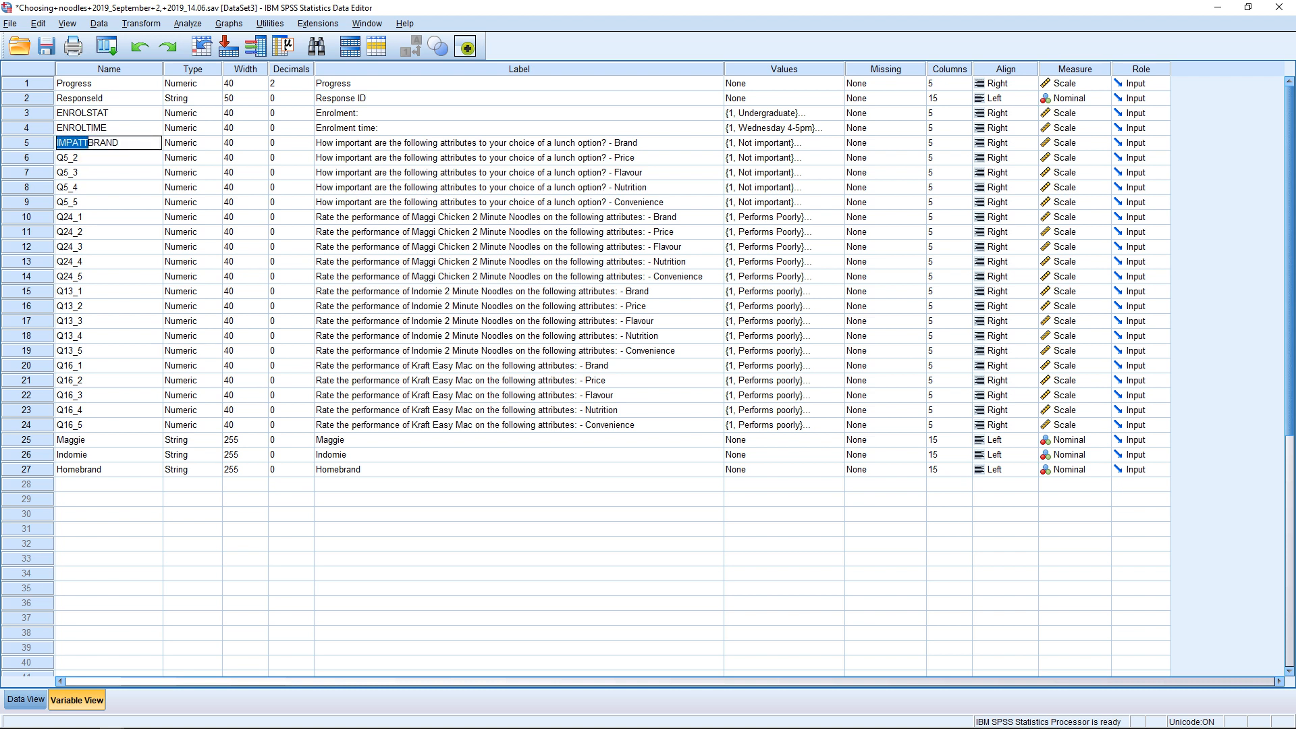
left_click(94, 158)
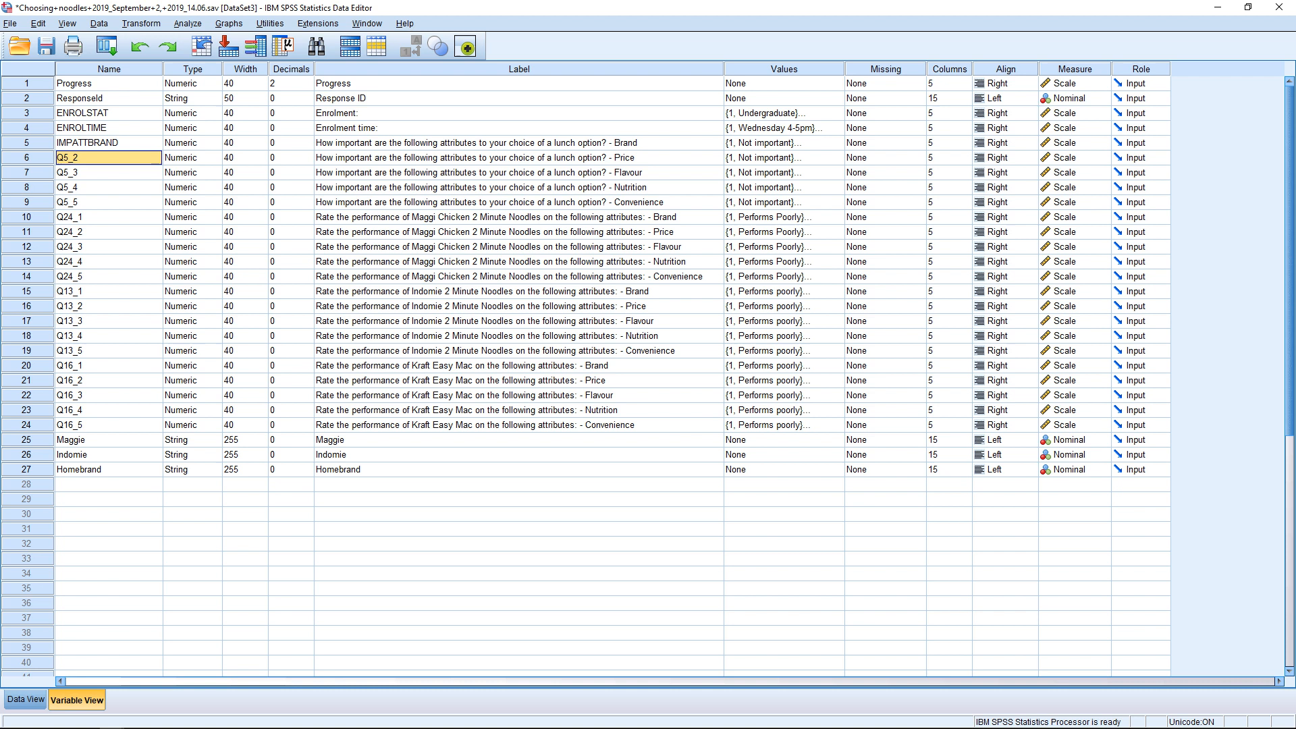
key("ctrl+v")
type("P")
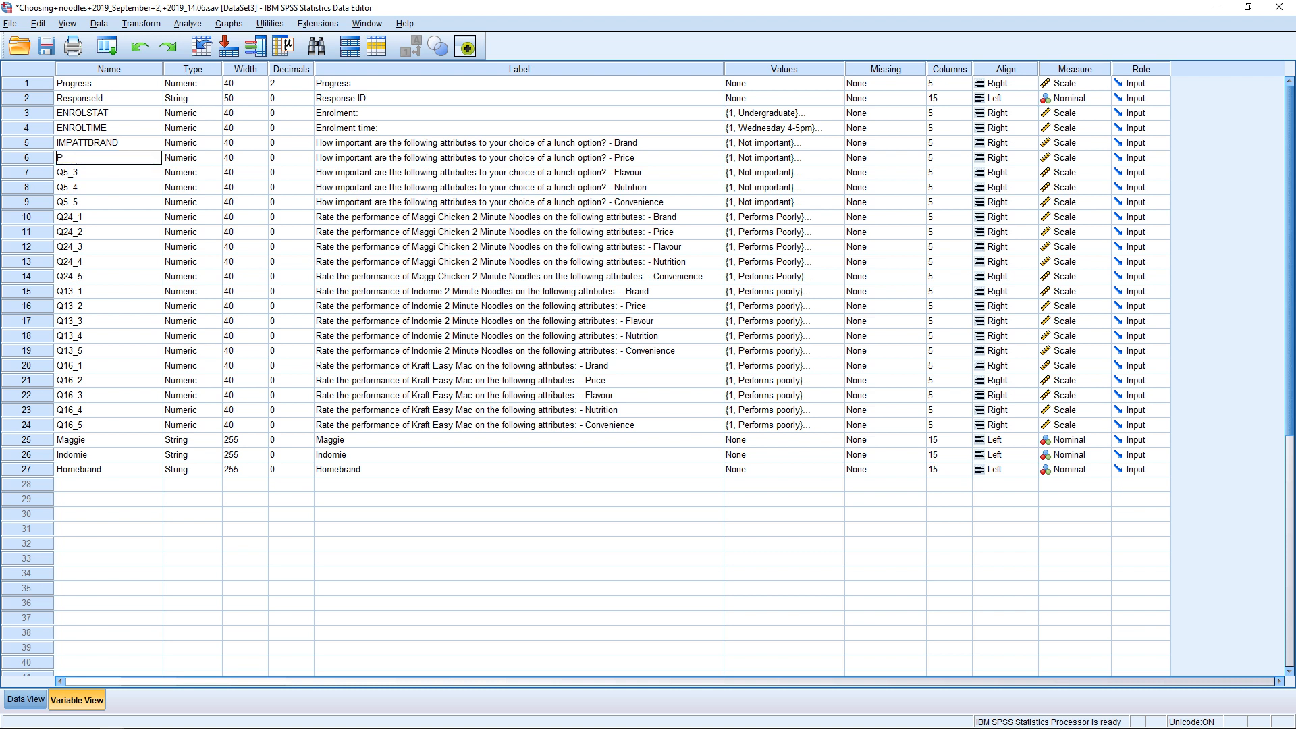
key("ctrl+v")
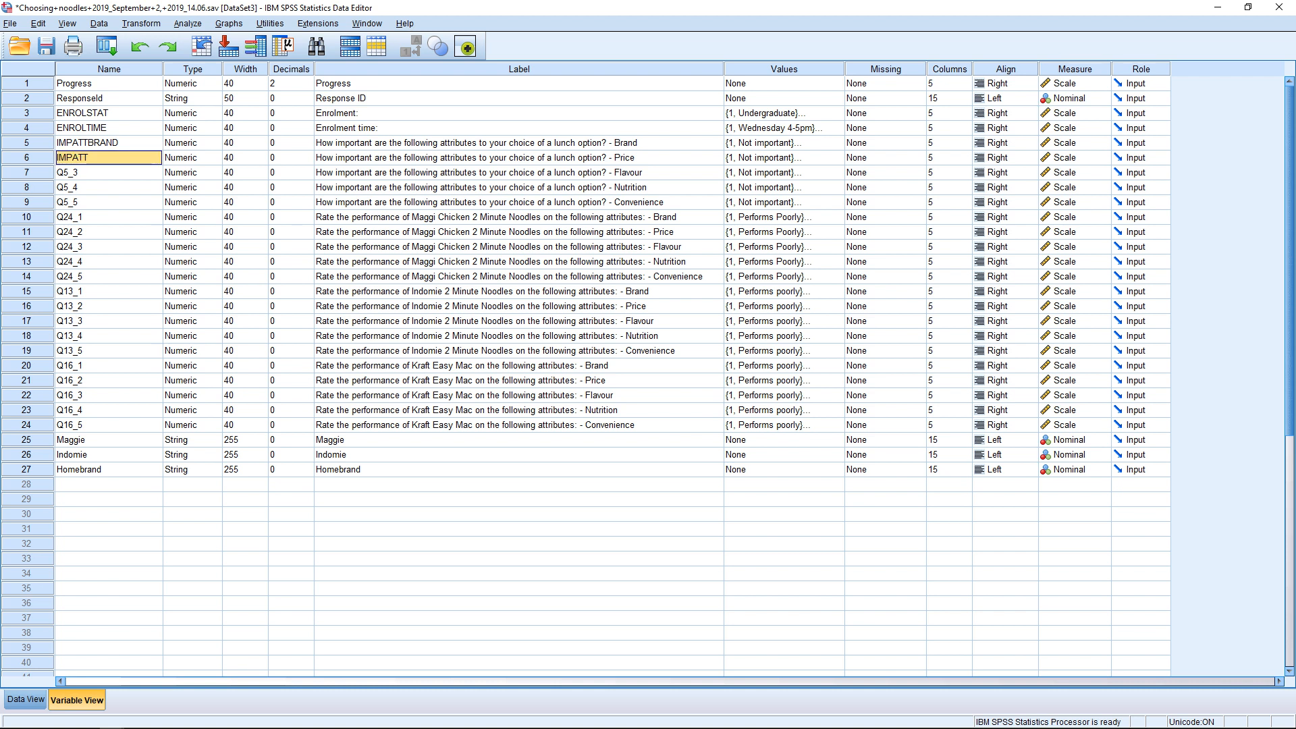
type("PRICE")
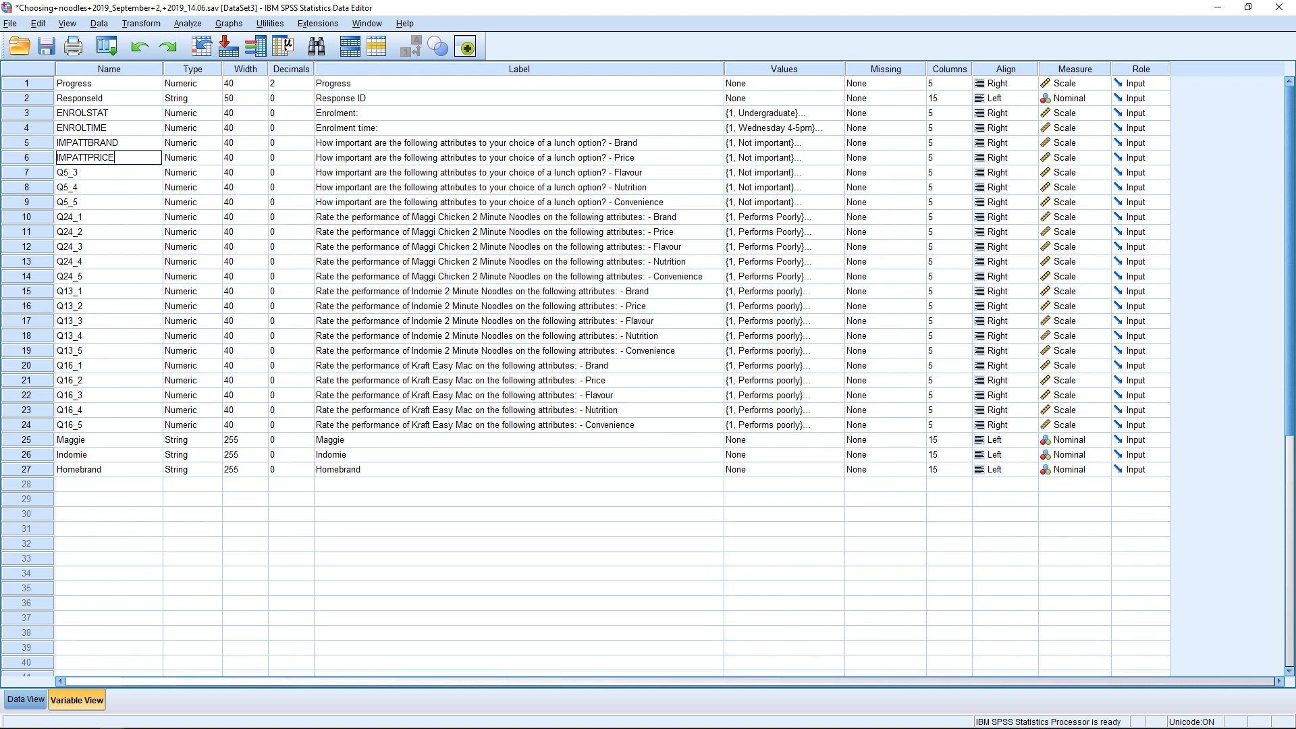
left_click(519, 173)
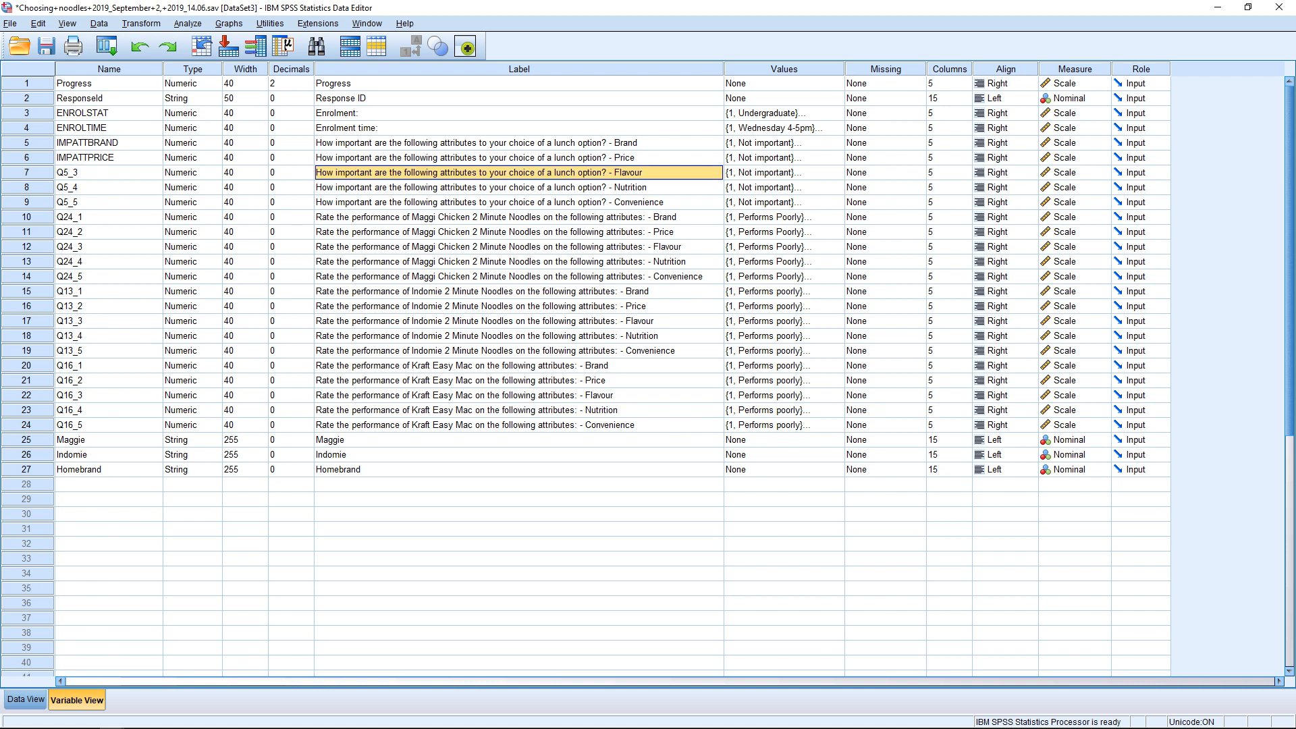
left_click(518, 143)
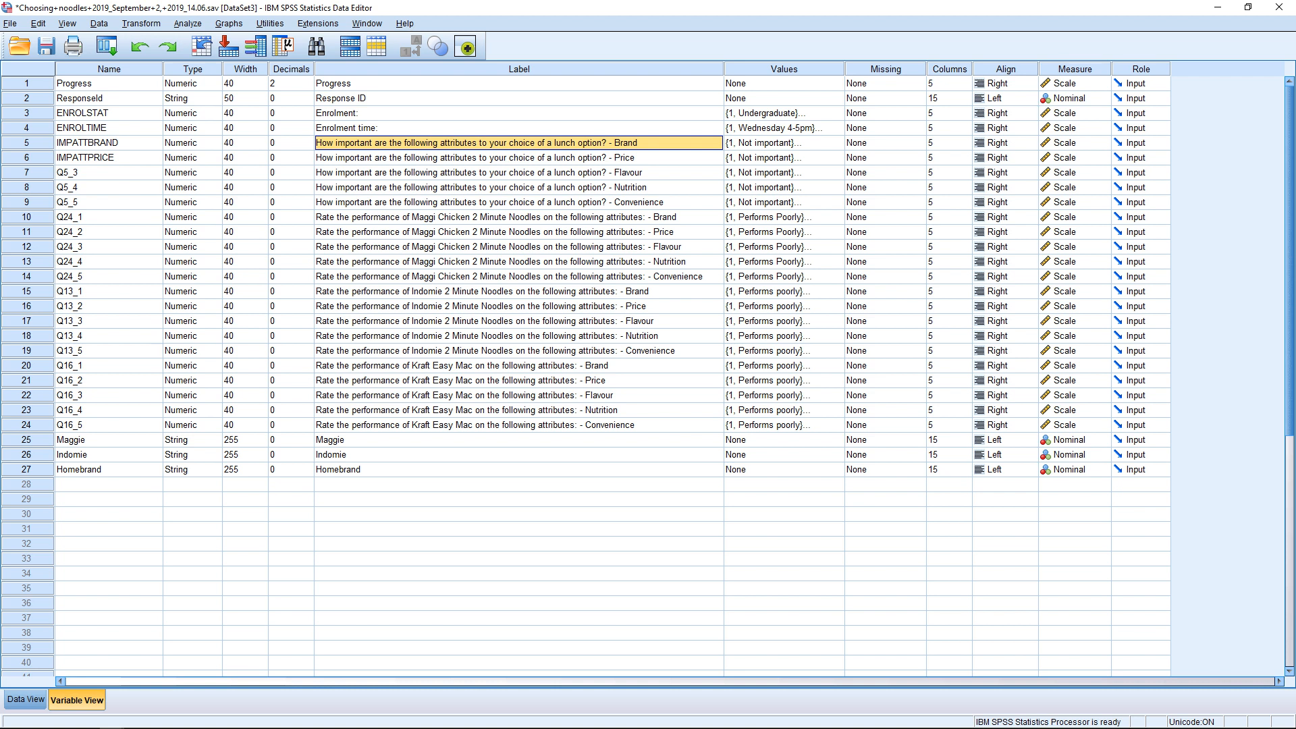
left_click(518, 158)
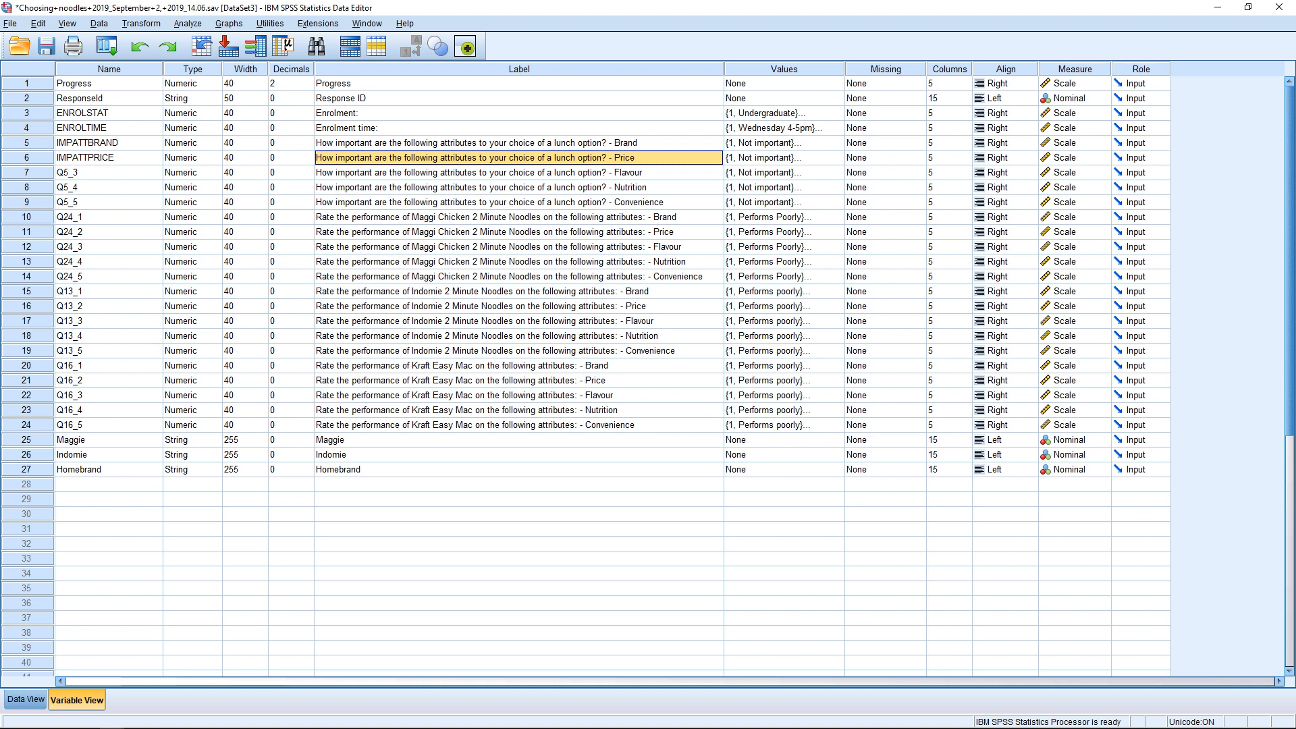
left_click(518, 142)
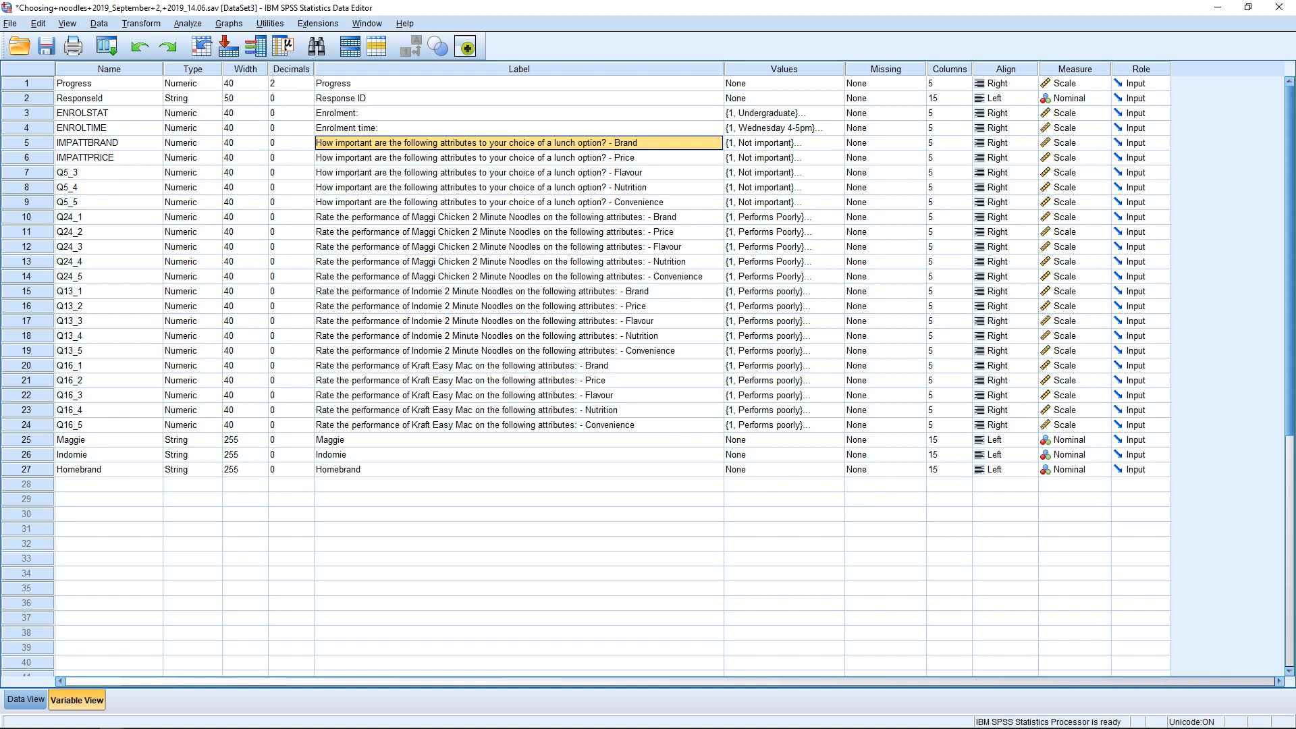
left_click(518, 203)
left_click(519, 143)
key("shift+Down")
key("shift+Down")
key("shift+Down")
key("shift+Down")
key("shift+Down")
key("shift+Down")
key("shift+Down")
key("shift+Down")
key("shift+Down")
key("shift+Down")
Step: Replace "How important are the following attributes to your choice of a lunch option?" with IMPATT throughout the variable labels
left_click(518, 69)
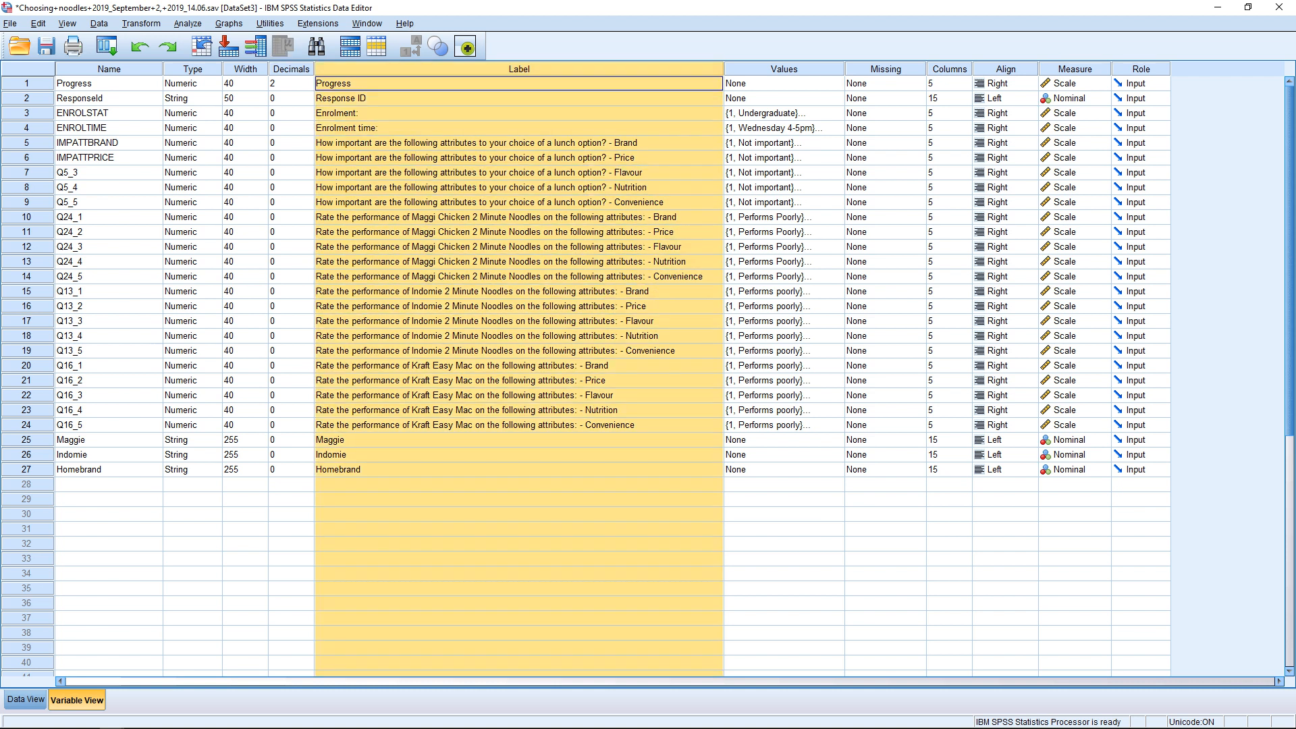
left_click(38, 24)
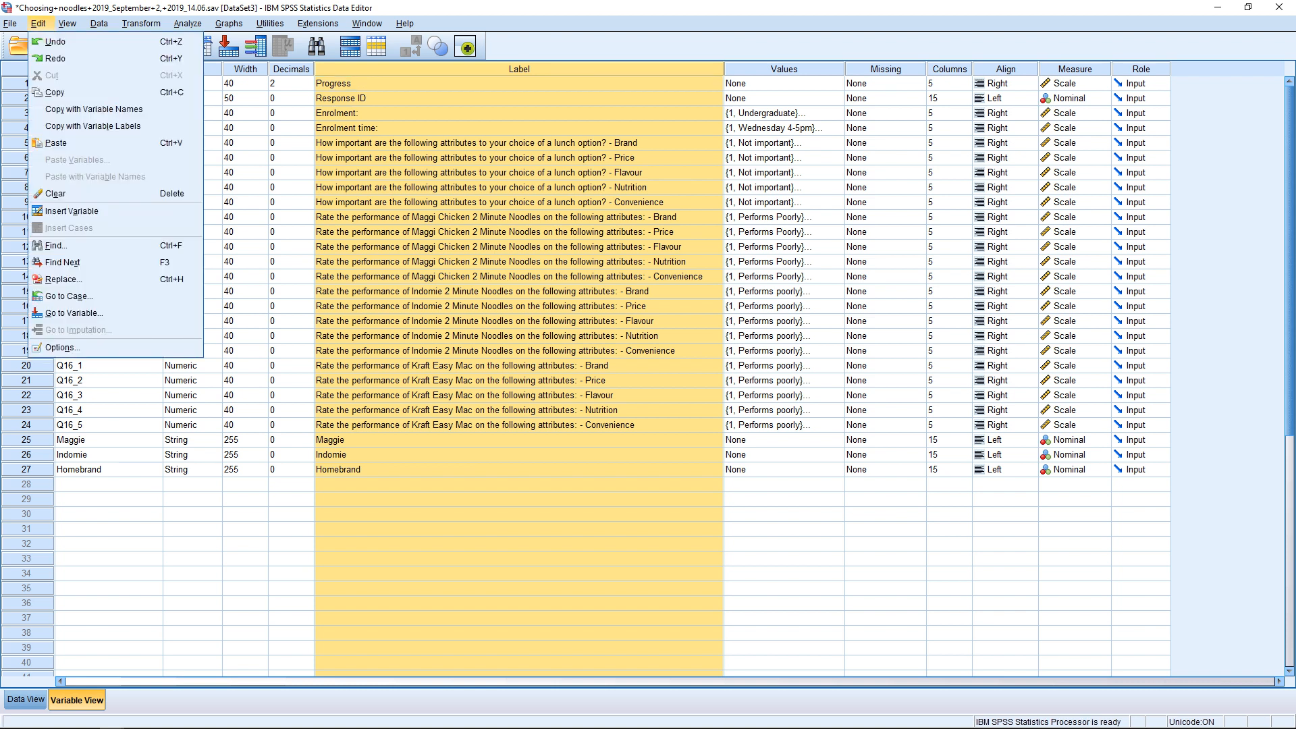
left_click(62, 279)
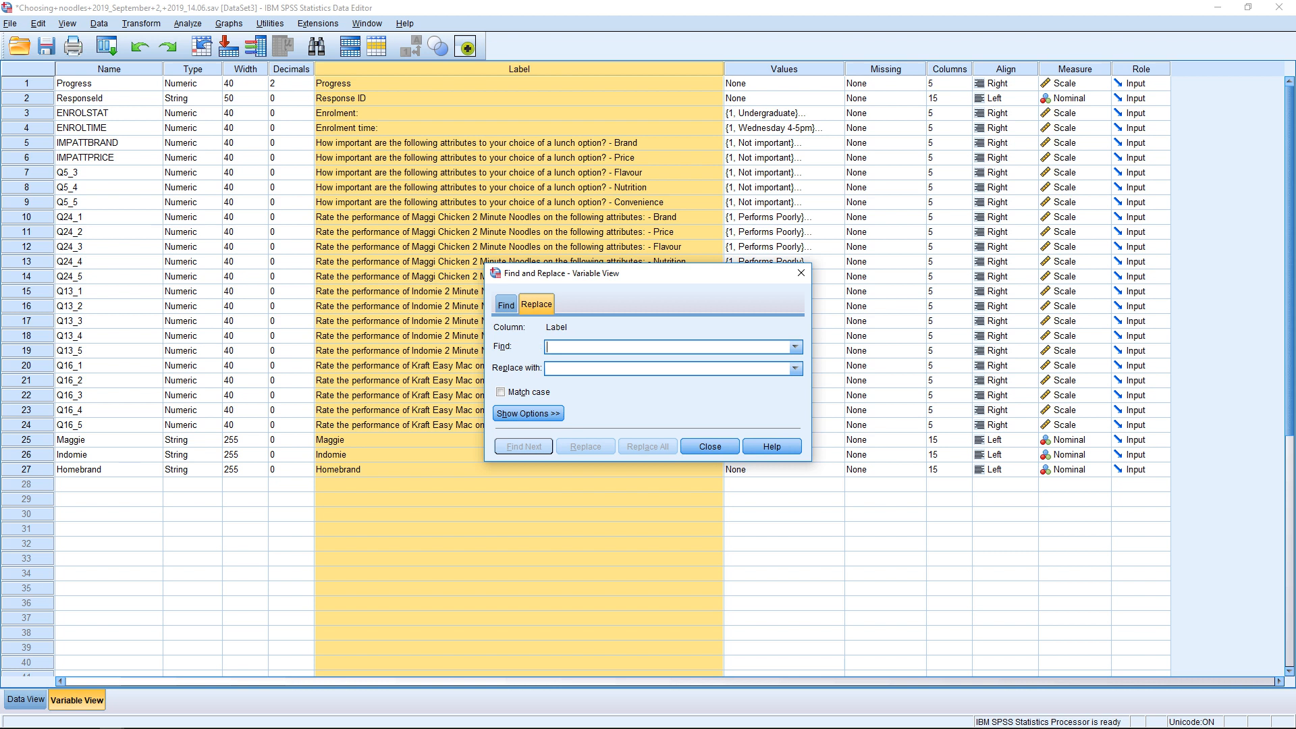
type("IMPATTH")
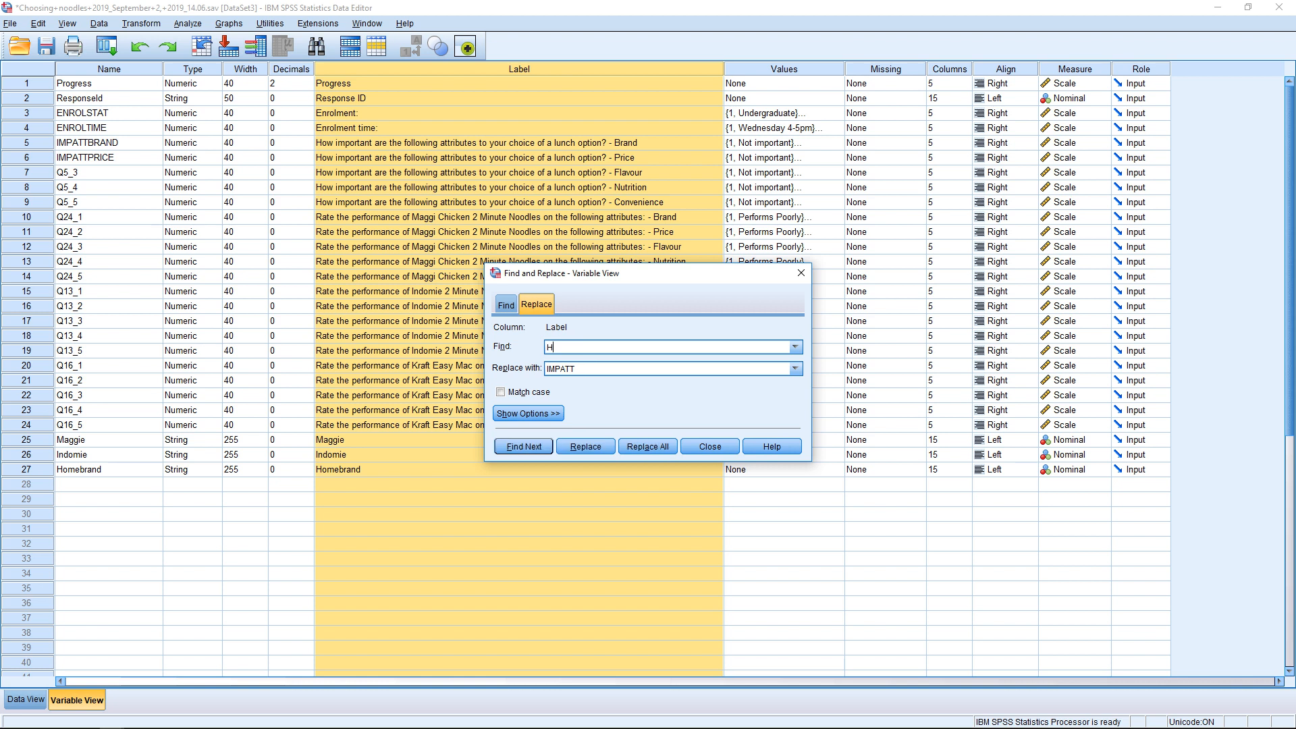
type("ow important are the following to your choice of a lu")
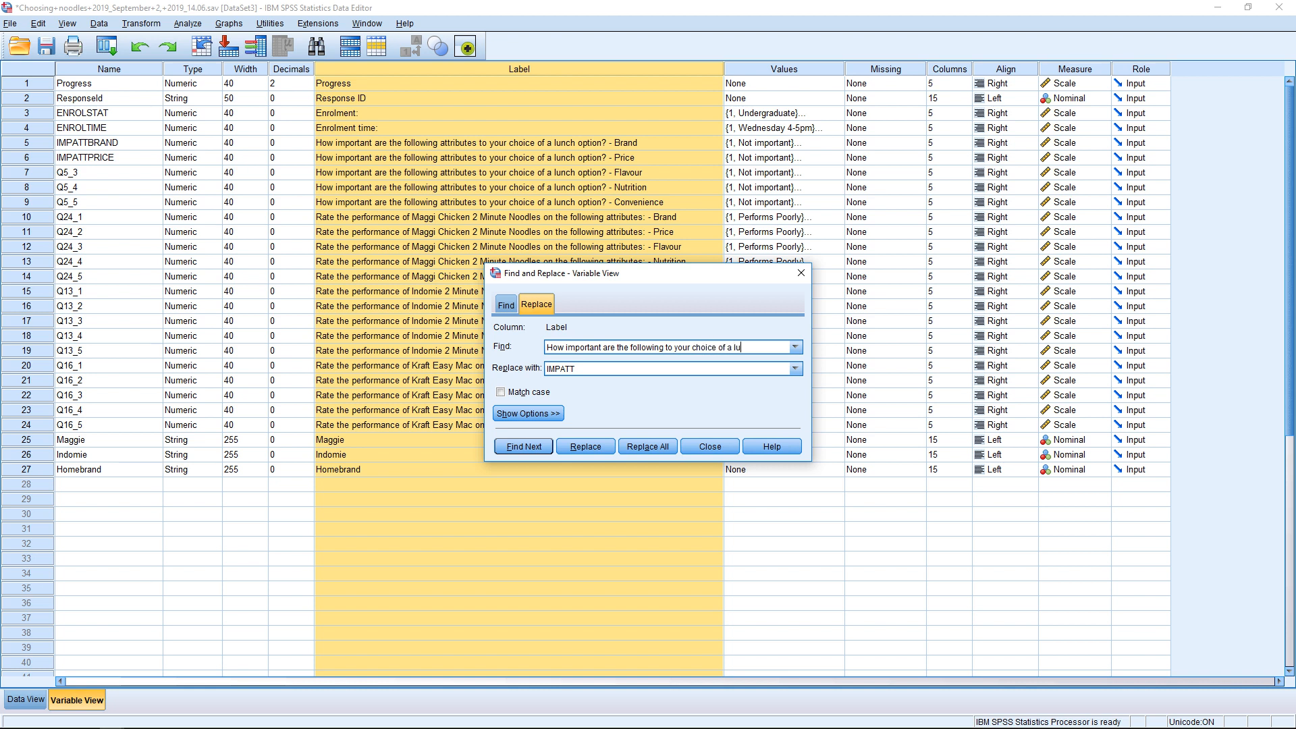
type("nch option?")
left_click(648, 447)
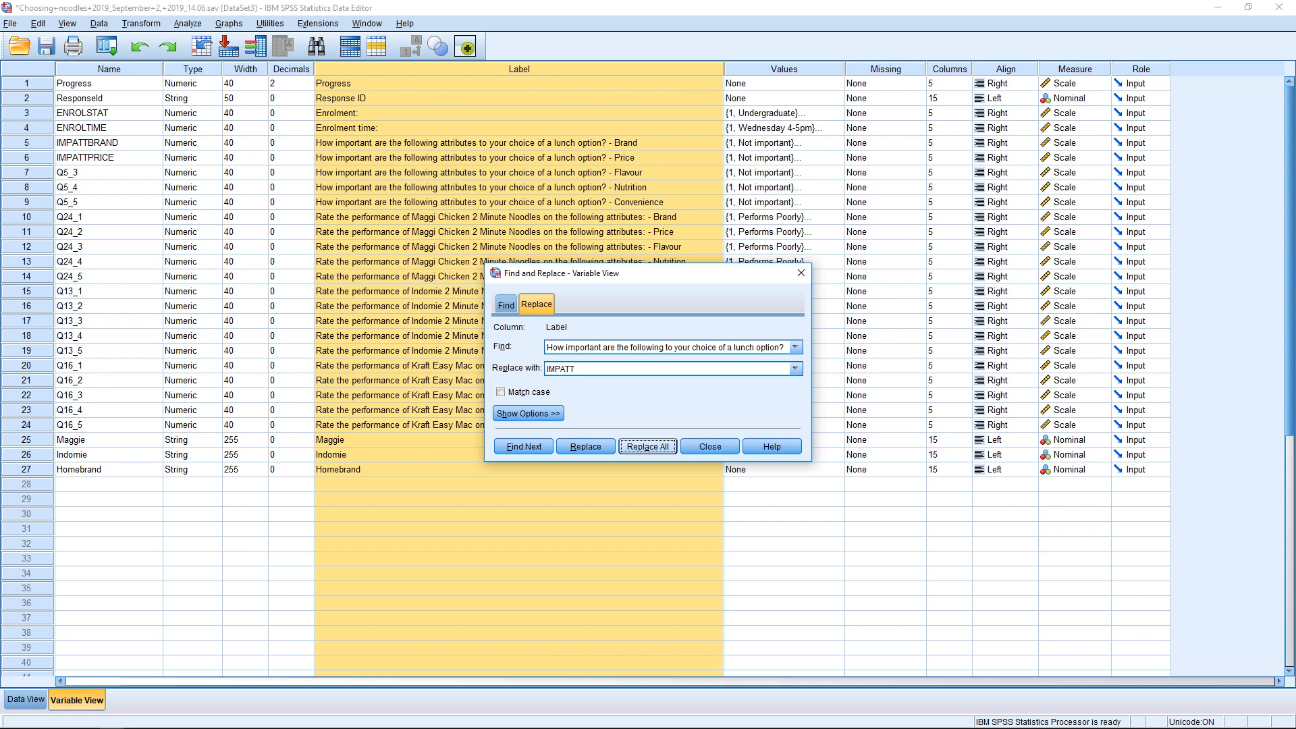
left_click(665, 347)
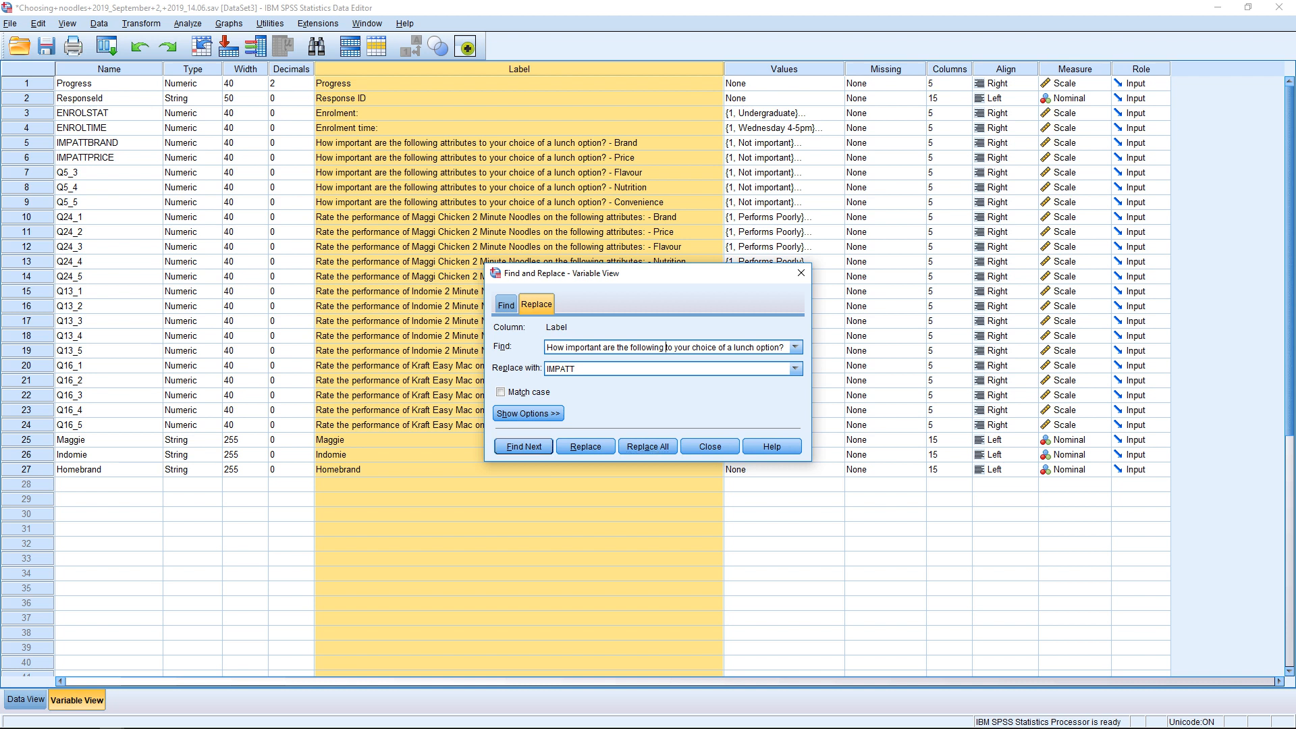
type("attributes")
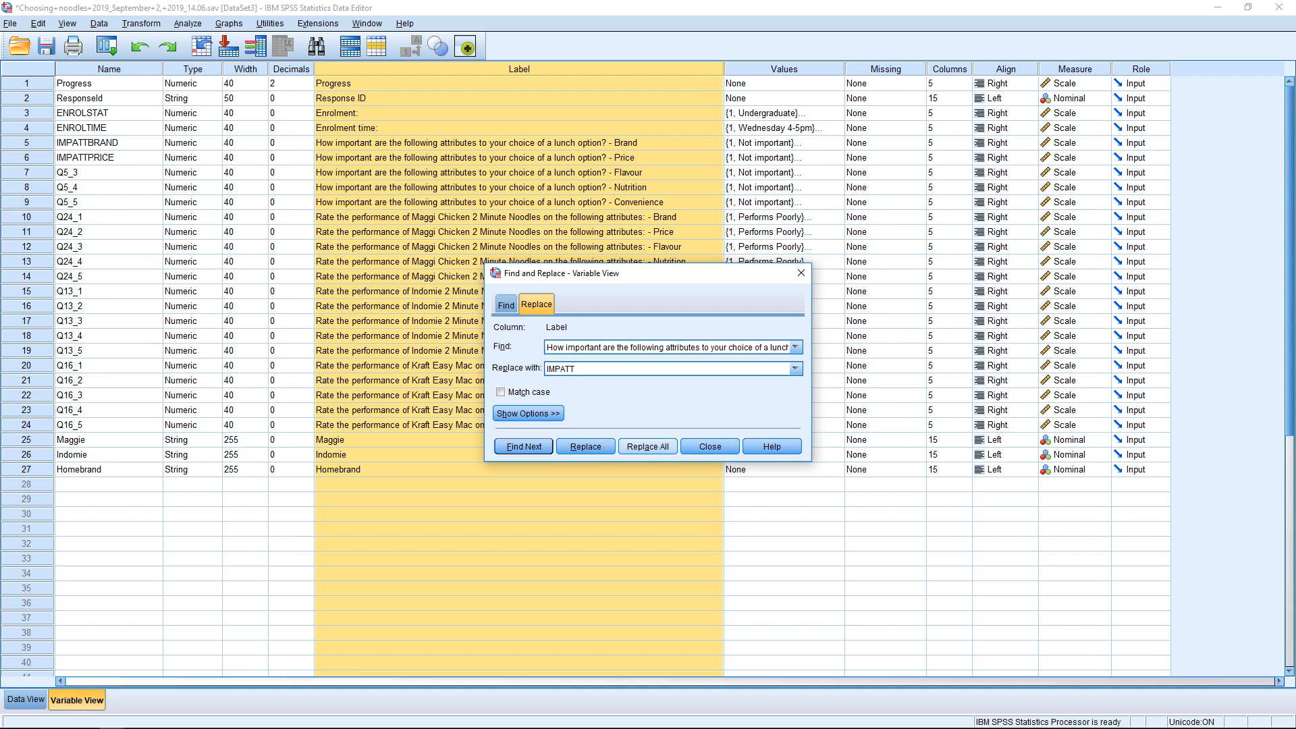
left_click(647, 447)
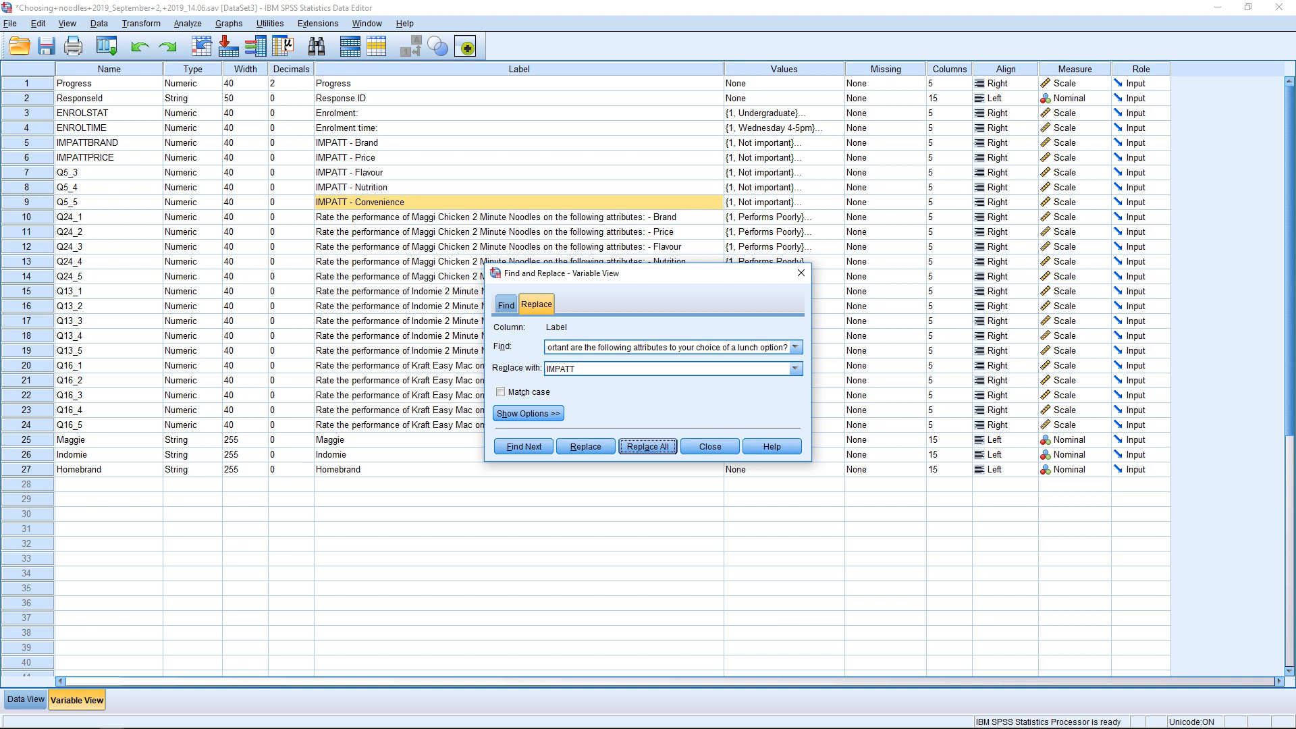
left_click(710, 446)
Step: Highlight the question wording in the label of Q24_1 and open the Frequencies analysis
double_click(352, 216)
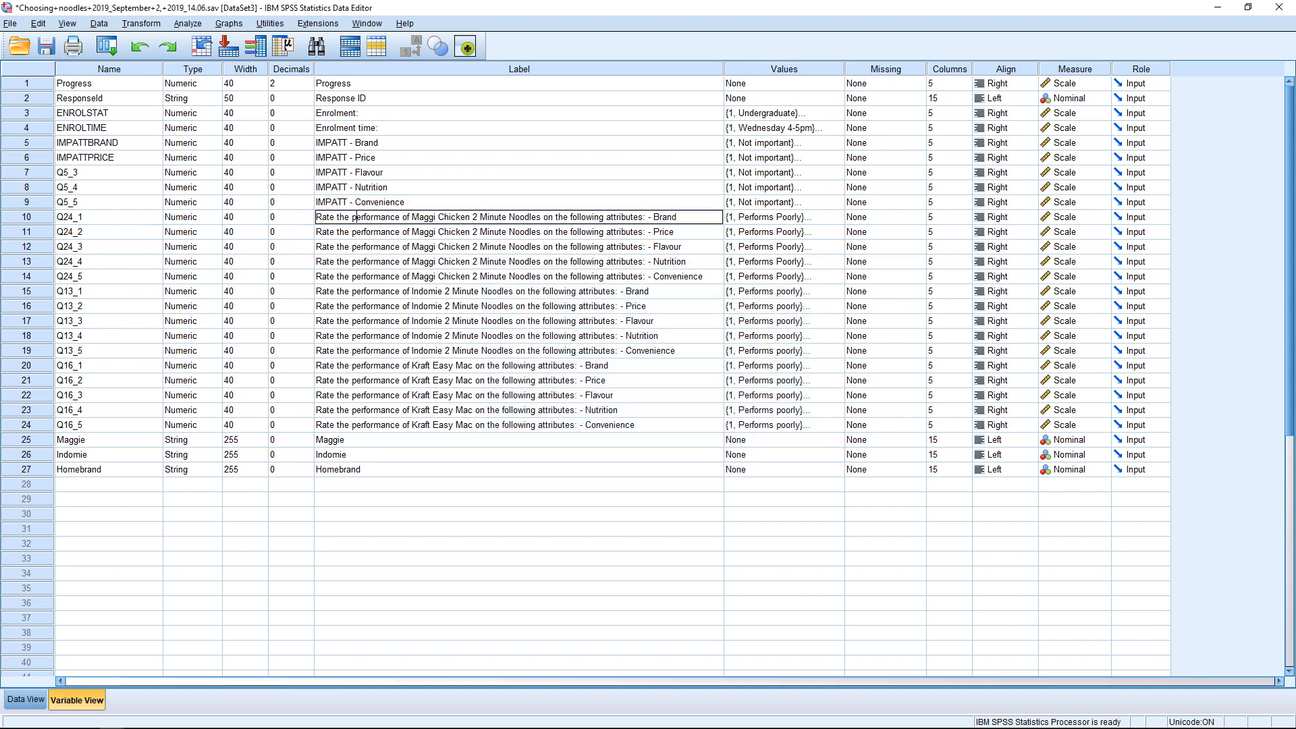
left_click_drag(316, 217, 644, 216)
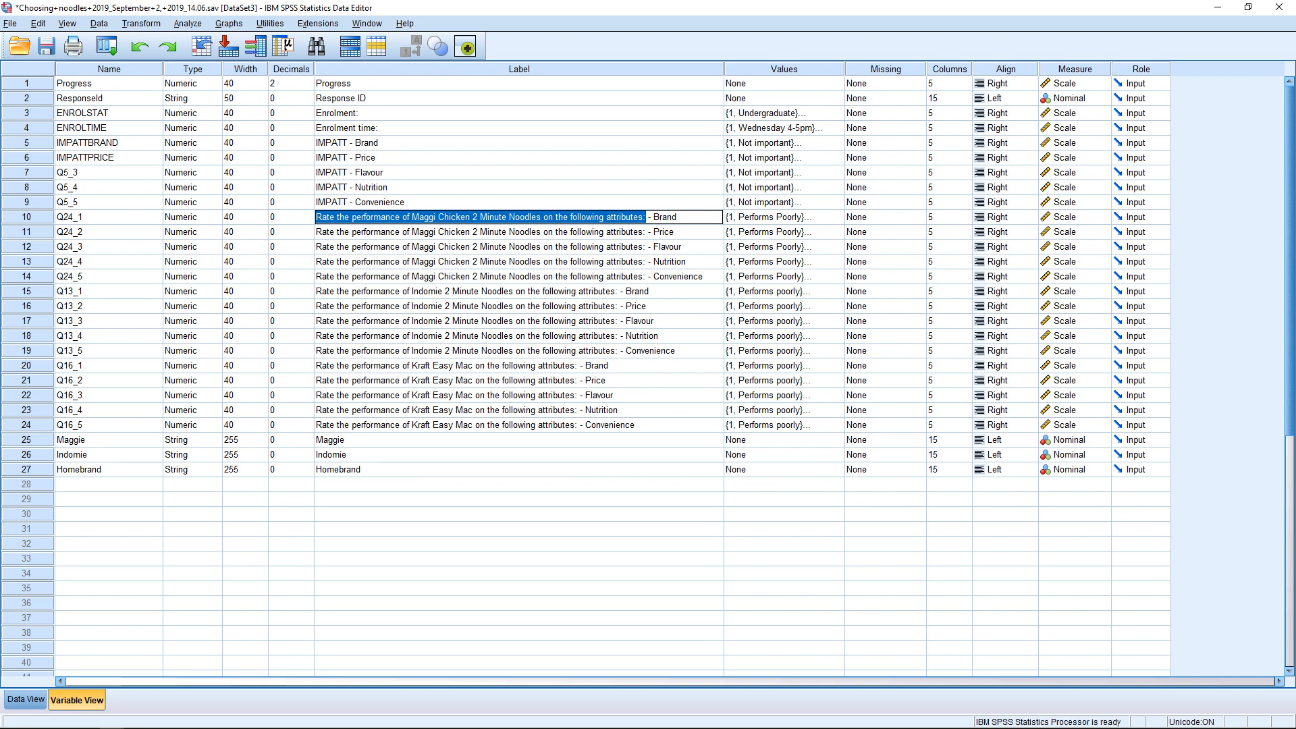
key("alt+a")
key("Down")
key("Down")
key("Right")
key("Down")
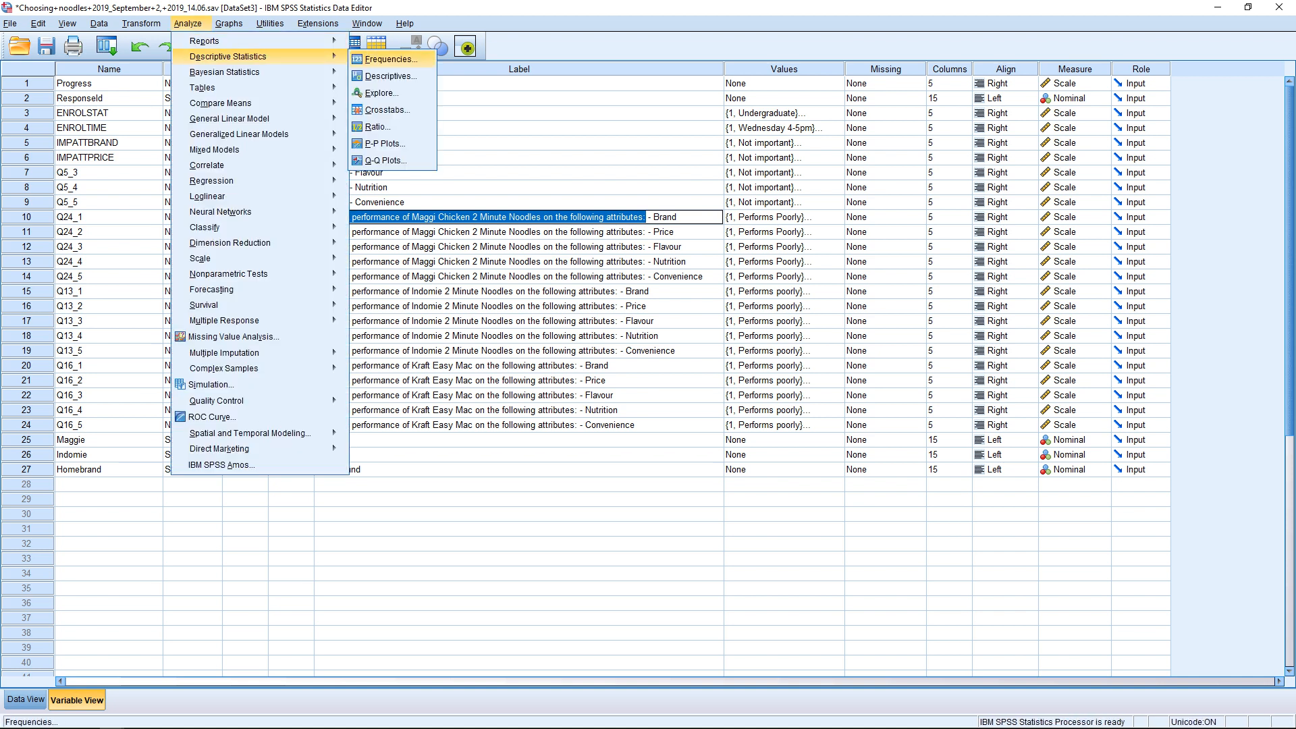
key("Return")
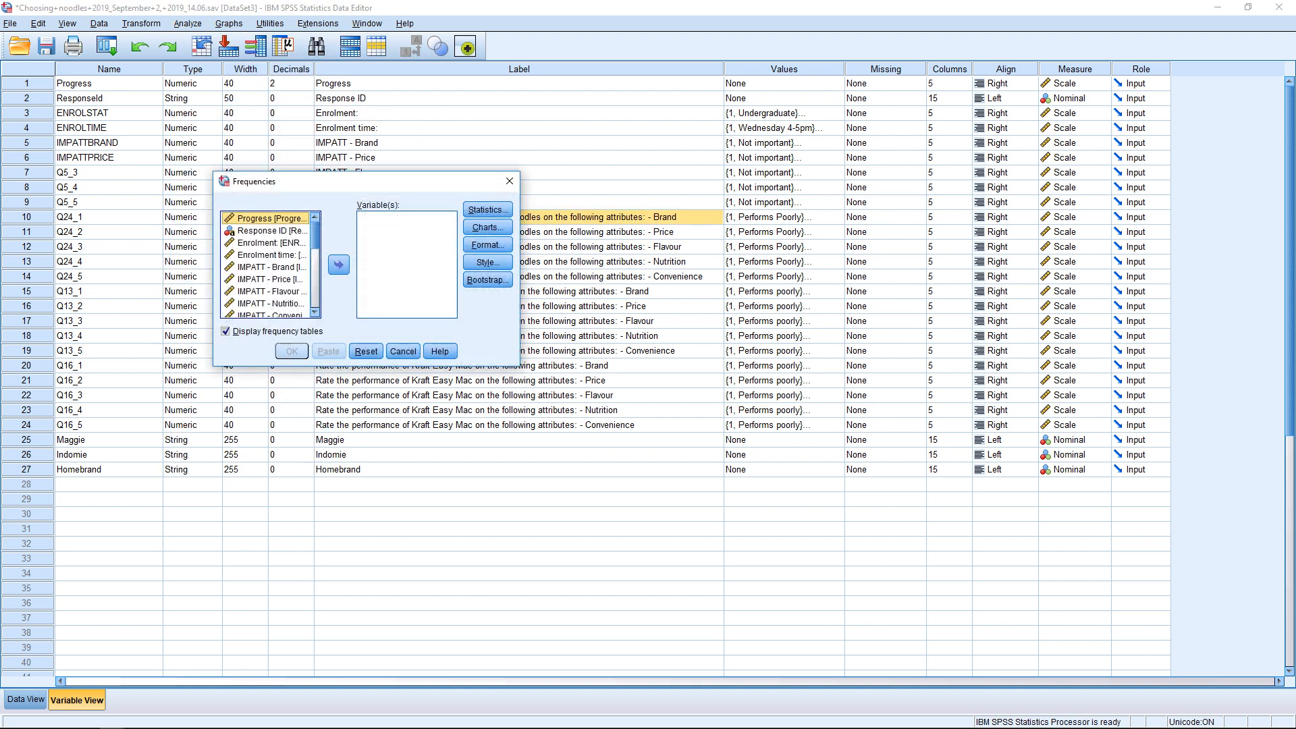
Step: Compare how the shortened IMPATT labels and the long performance rating labels read in the Frequencies variable list, and cancel the analysis
scroll(266, 265, "down", 6)
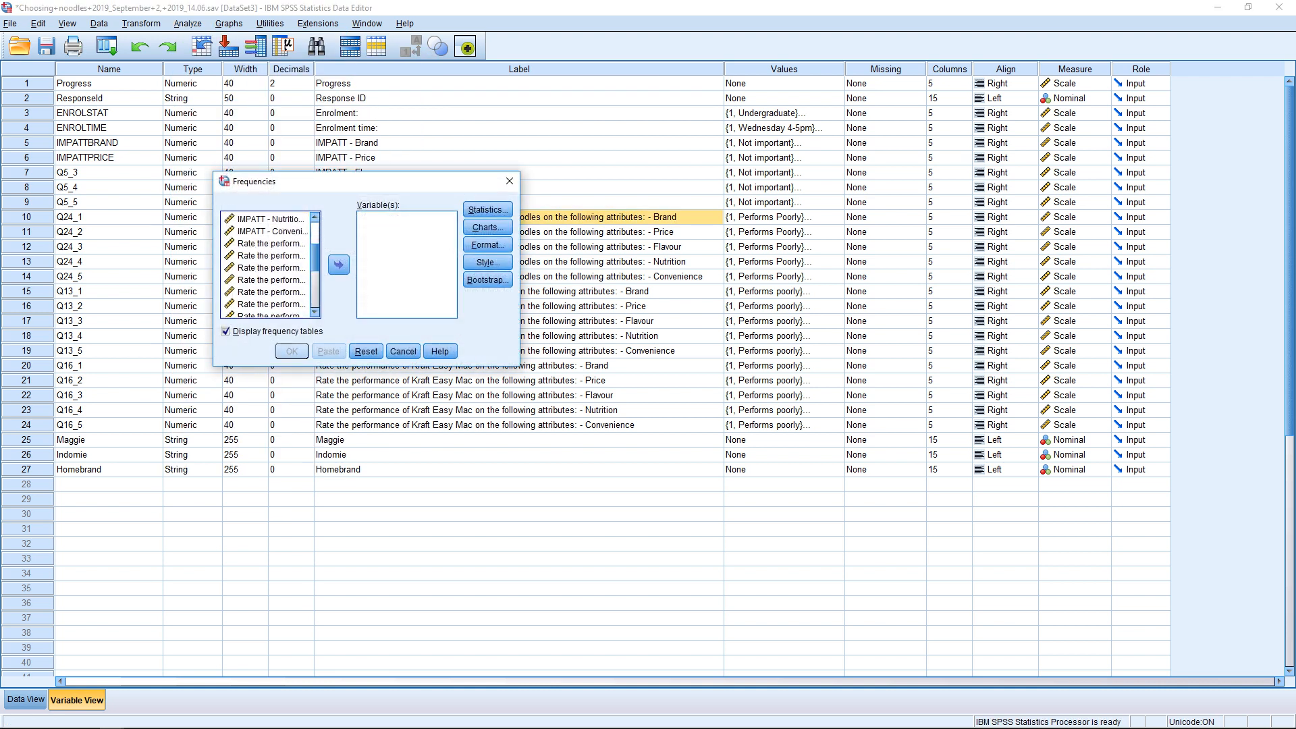
scroll(266, 265, "up", 6)
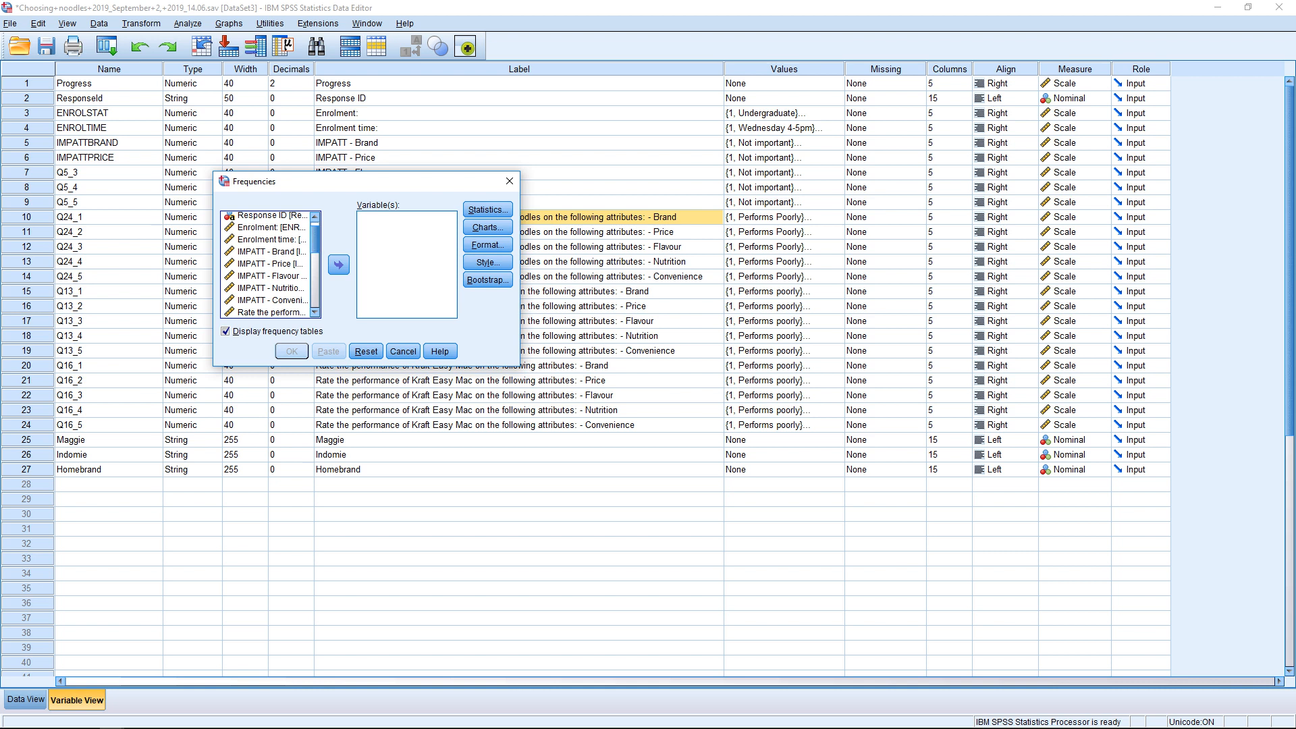
left_click(266, 252)
left_click(266, 264)
left_click(267, 276)
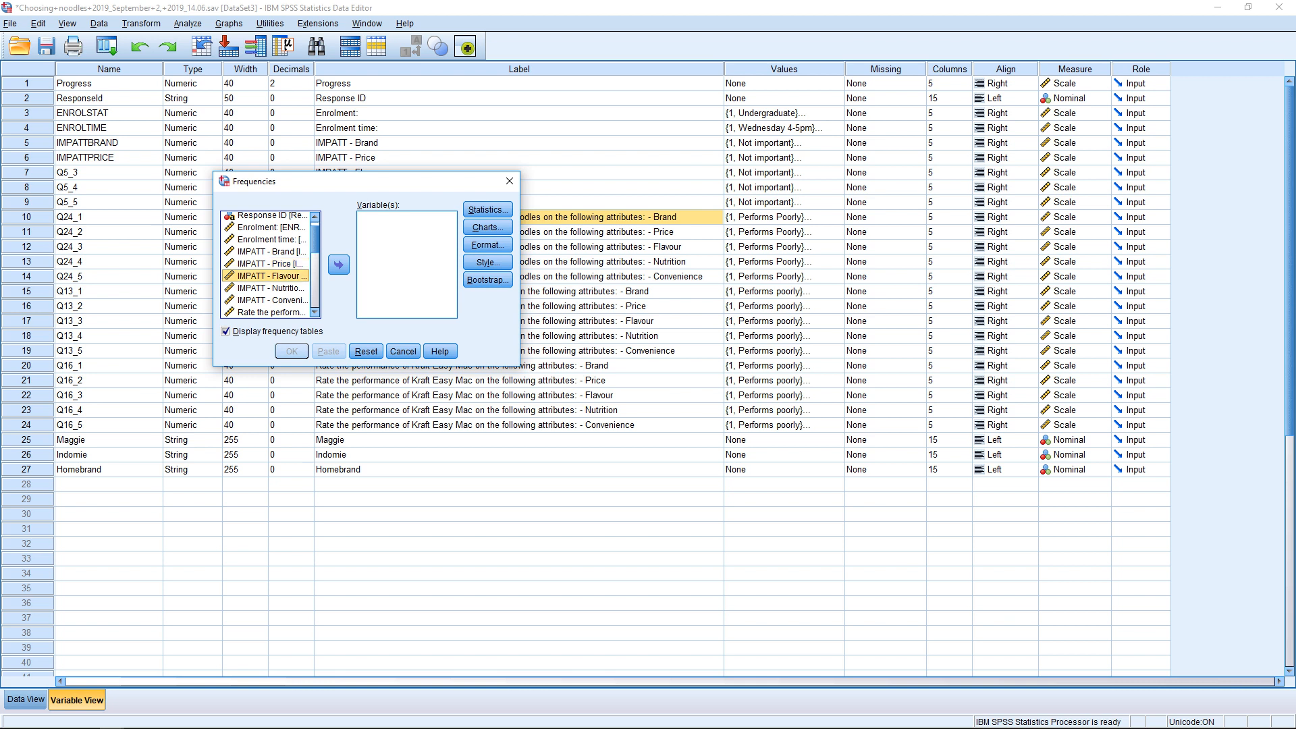
left_click(267, 288)
left_click(267, 252)
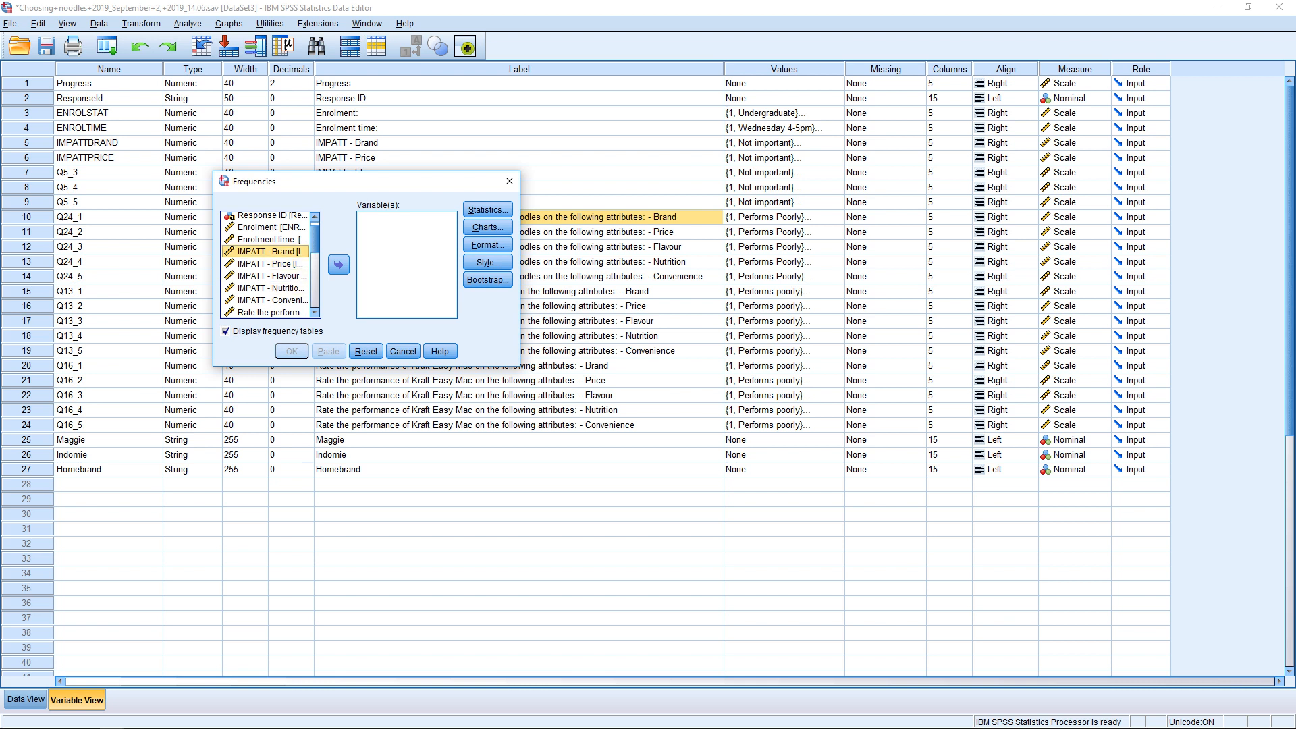
left_click(266, 300)
scroll(267, 265, "down", 4)
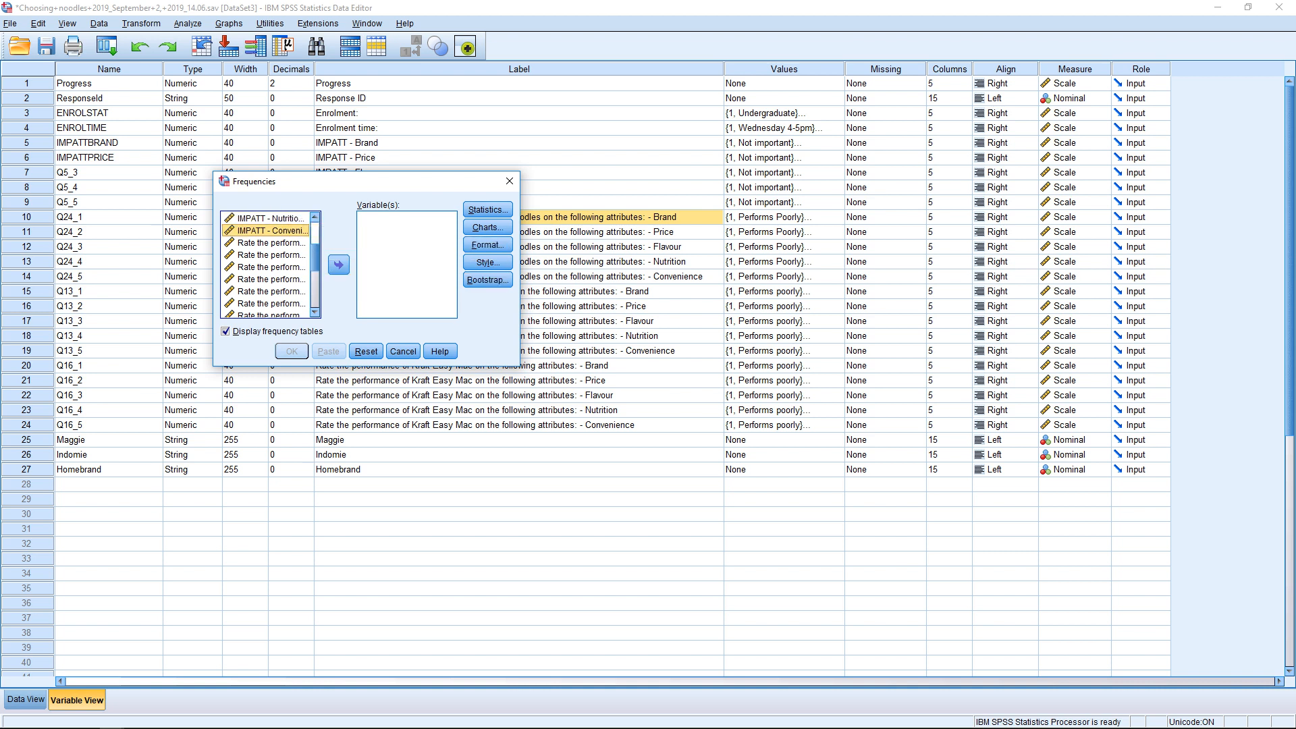
left_click(271, 243)
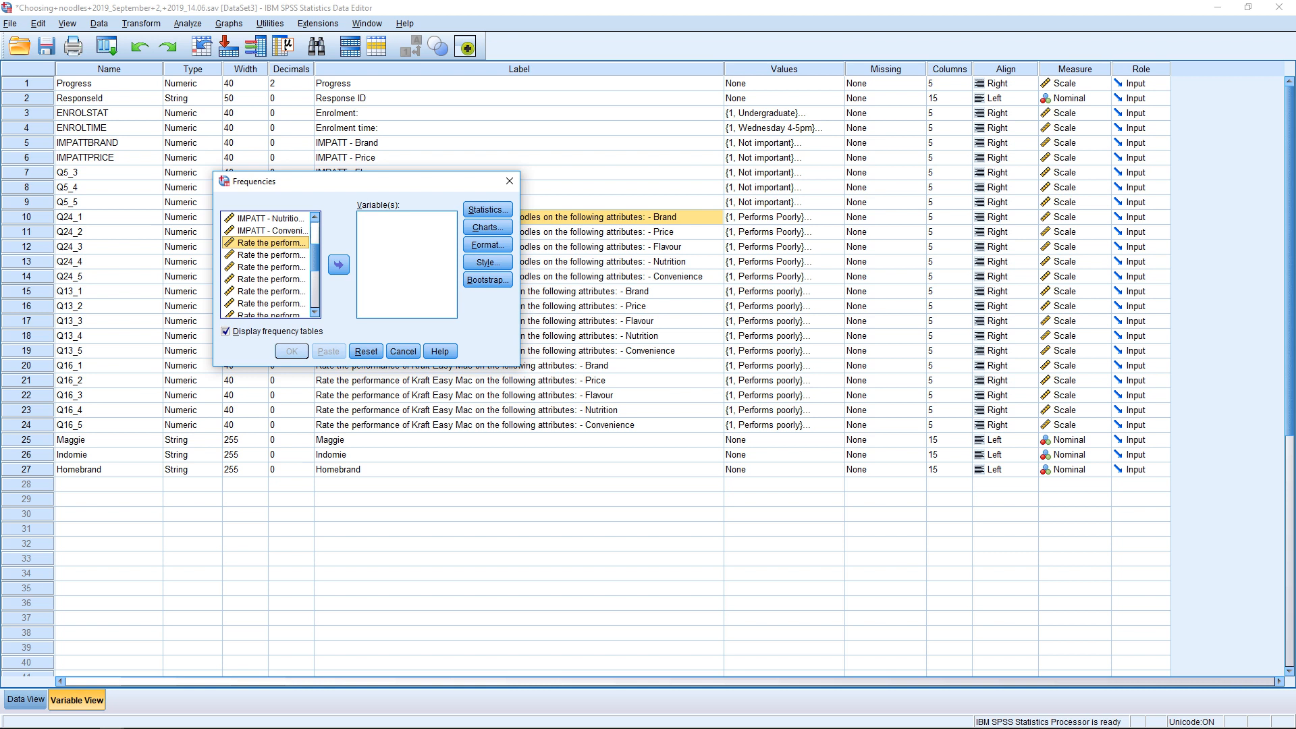
left_click(270, 255)
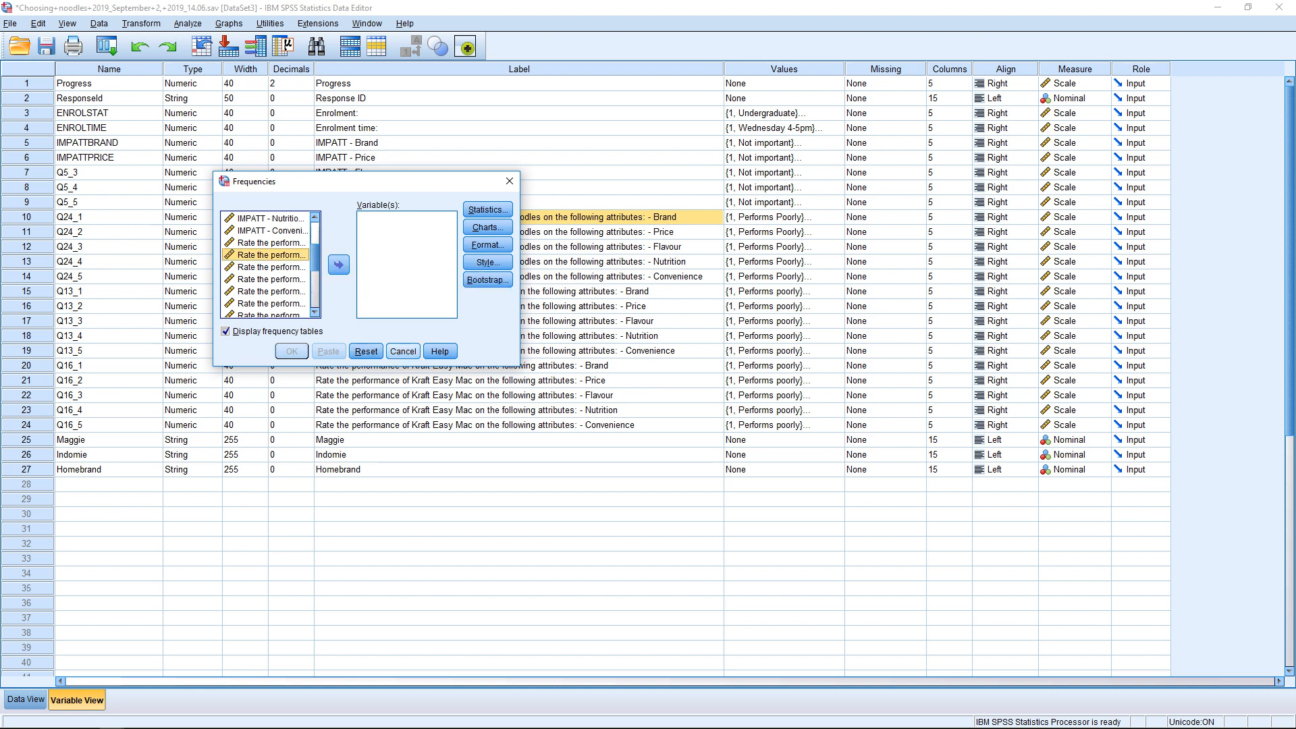
left_click(403, 351)
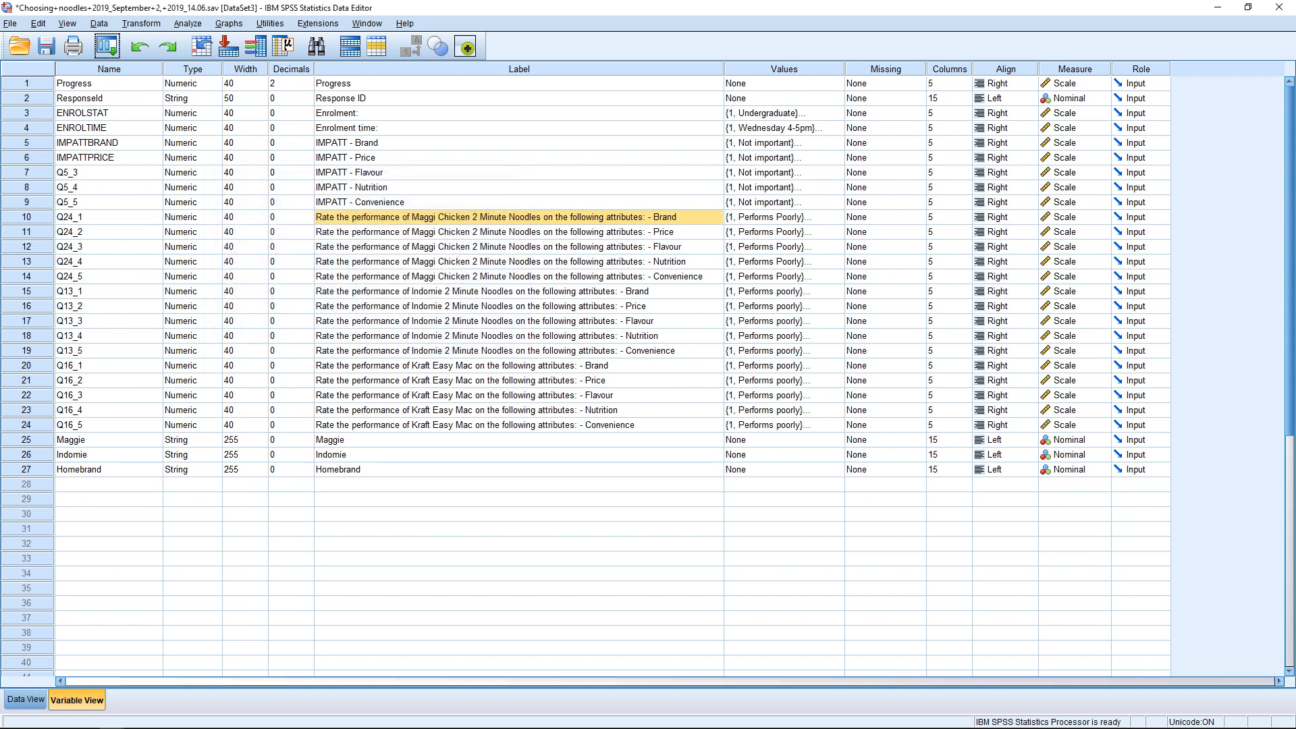
Step: Examine the full list of value labels for the Maggi brand performance variable Q24_1 and close it without changes
left_click(518, 276)
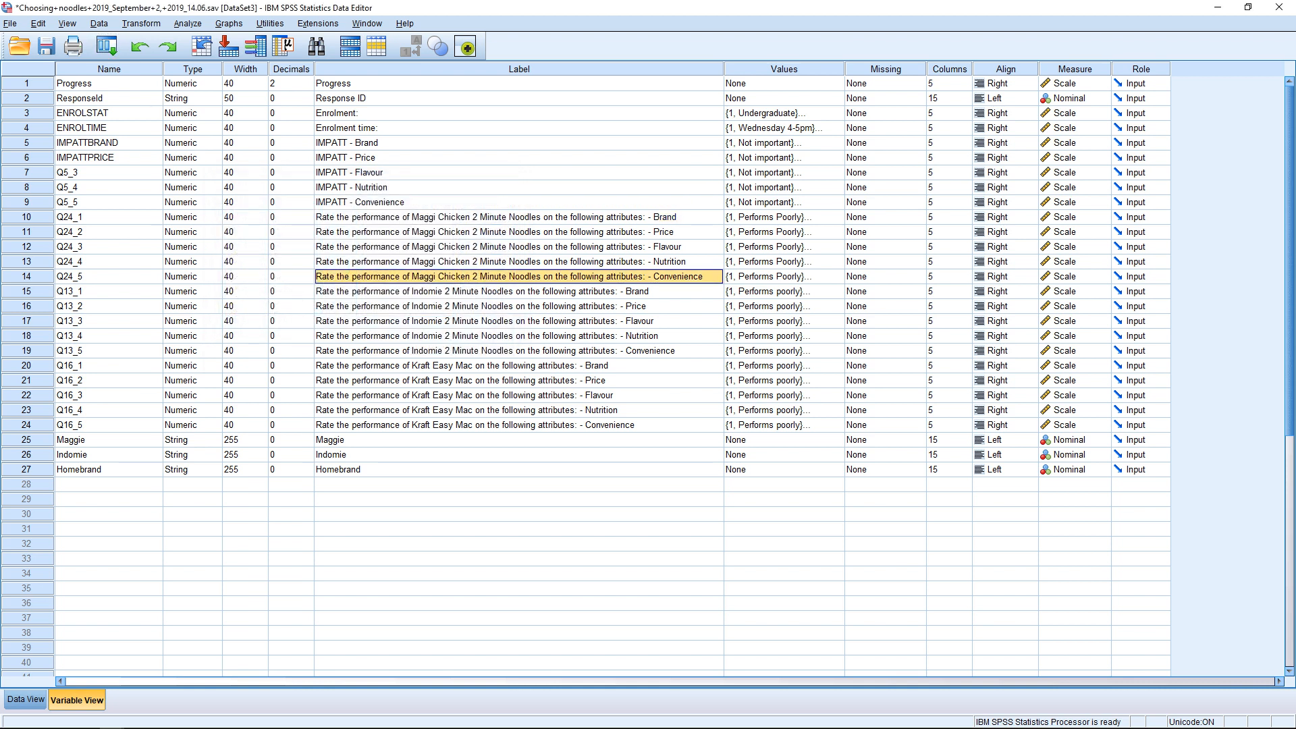
left_click(784, 217)
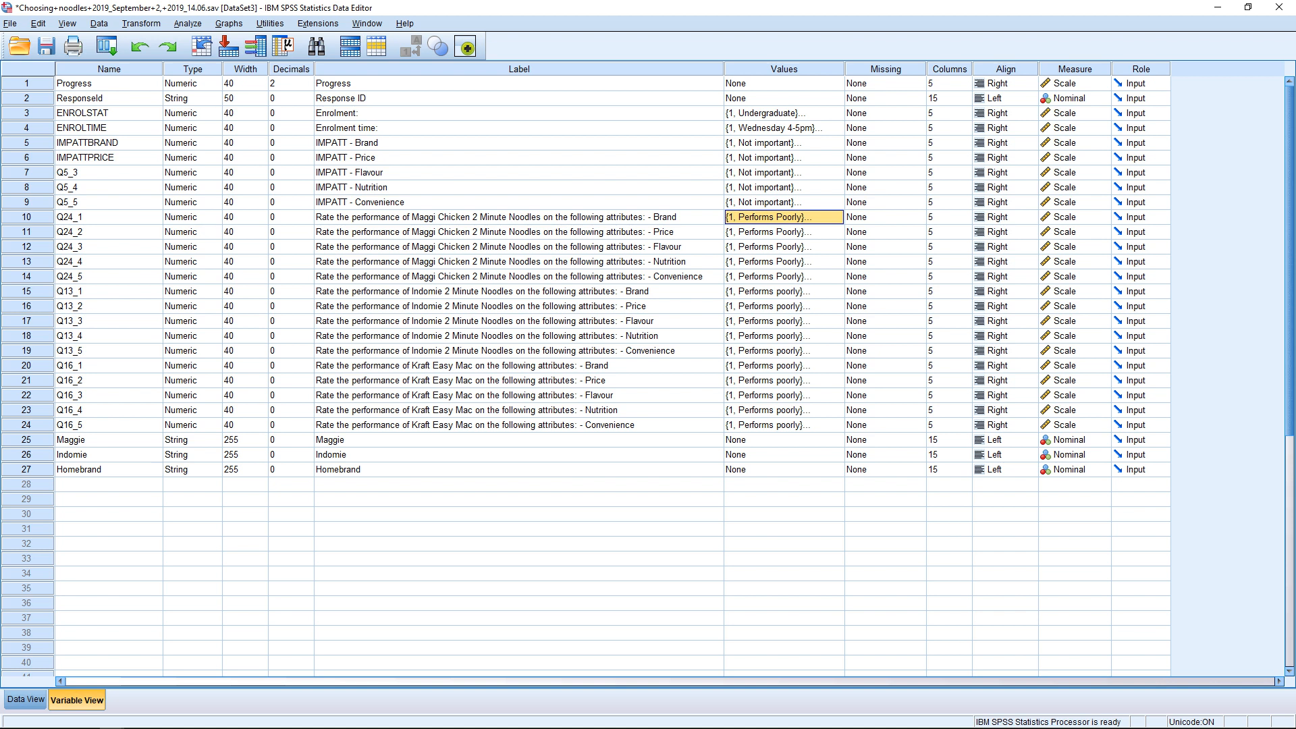
left_click(837, 218)
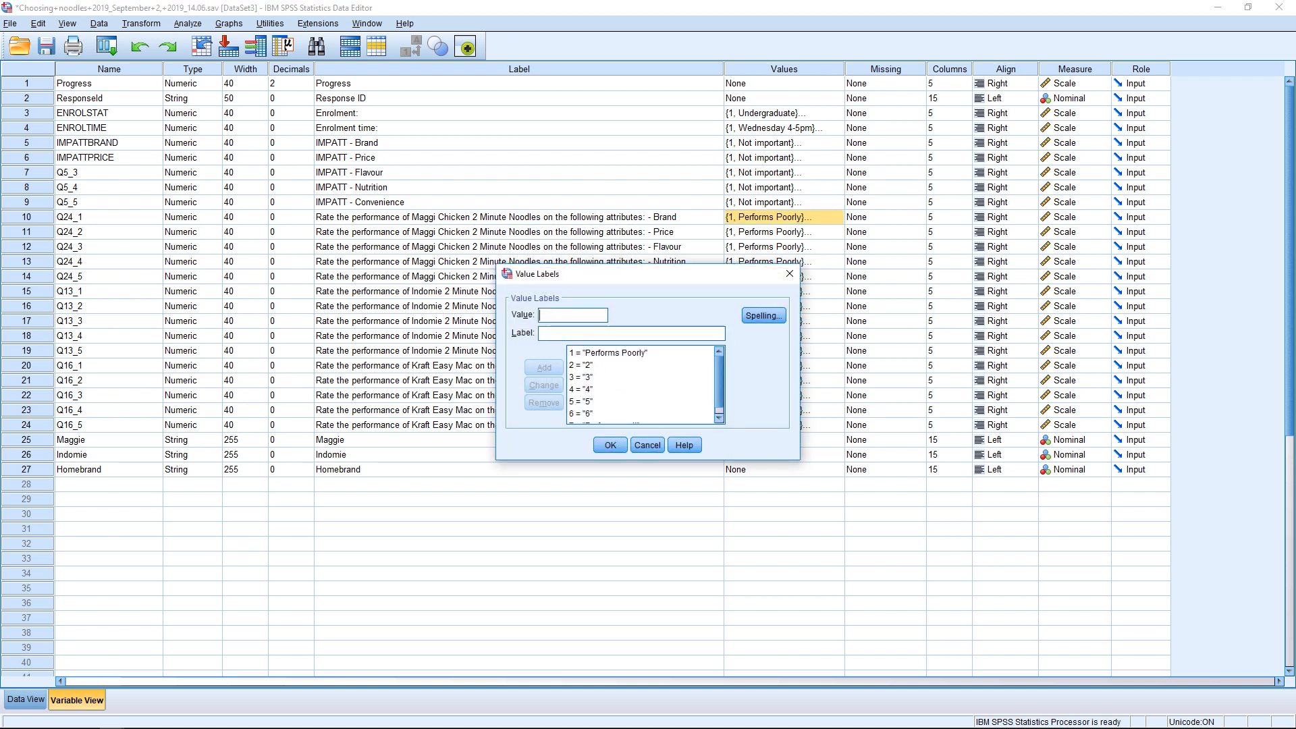
scroll(642, 385, "down", 1)
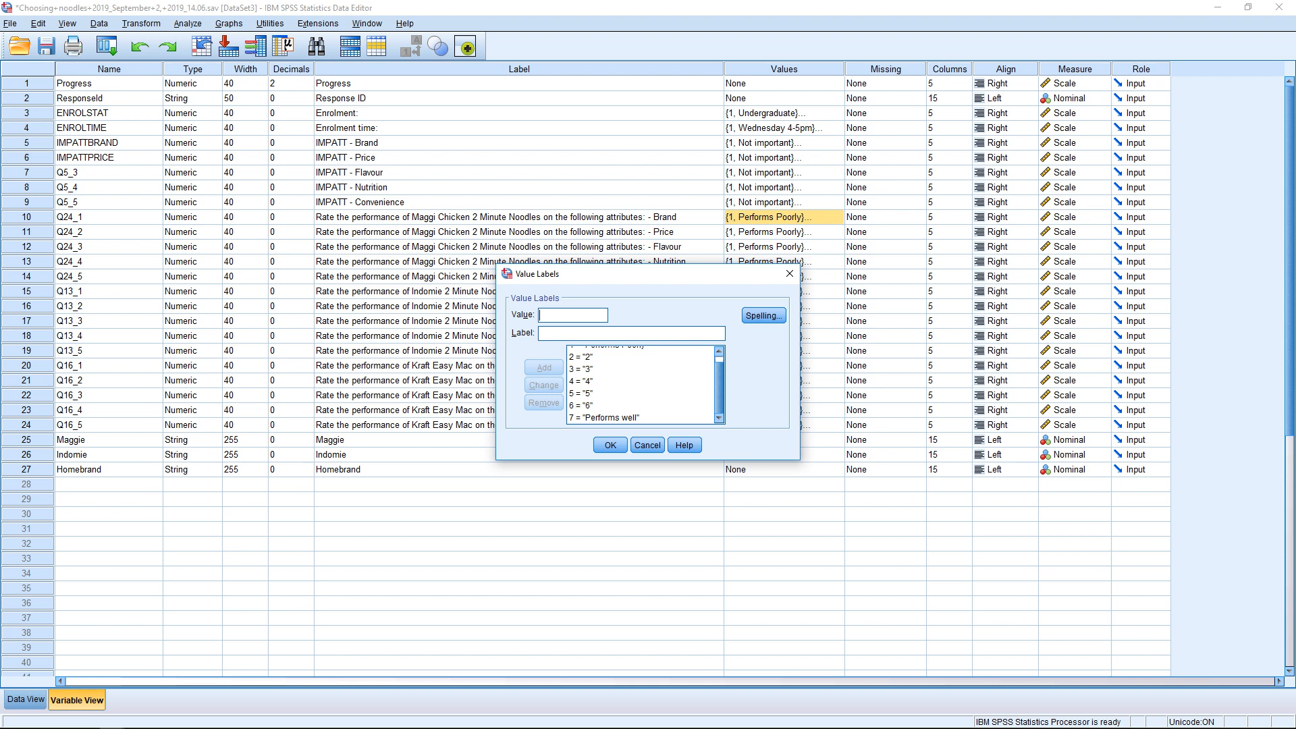
scroll(642, 385, "up", 1)
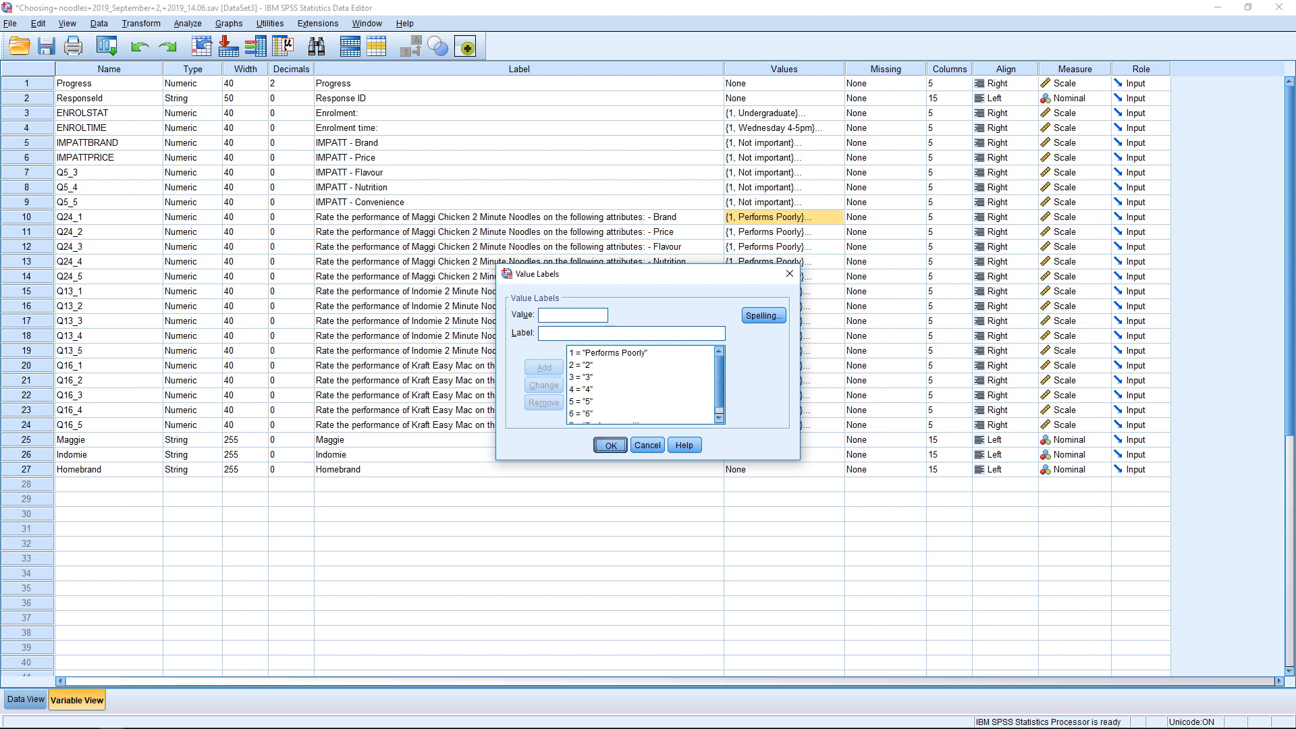
key("Escape")
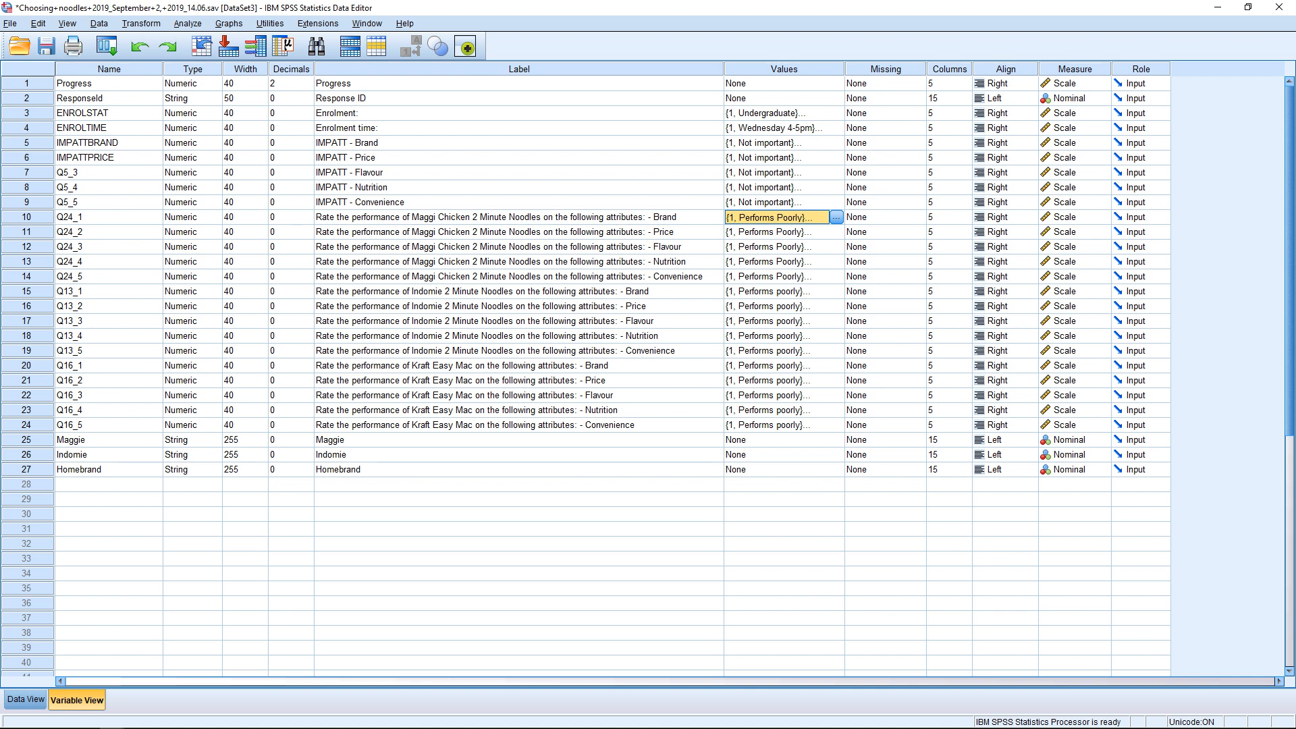